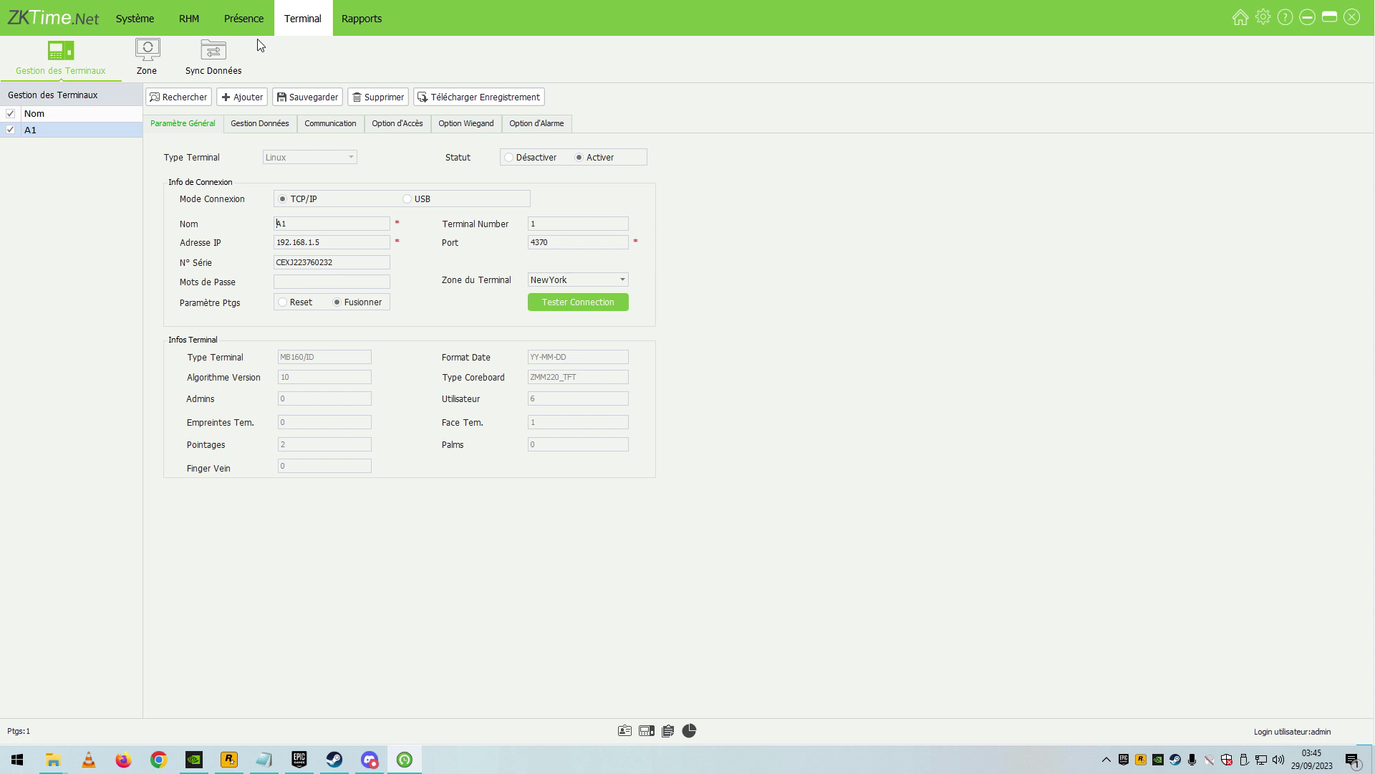
# Save terminal A1's settings, then delete terminal A1.
pyautogui.click(329, 104)
pyautogui.click(393, 97)
pyautogui.click(640, 396)
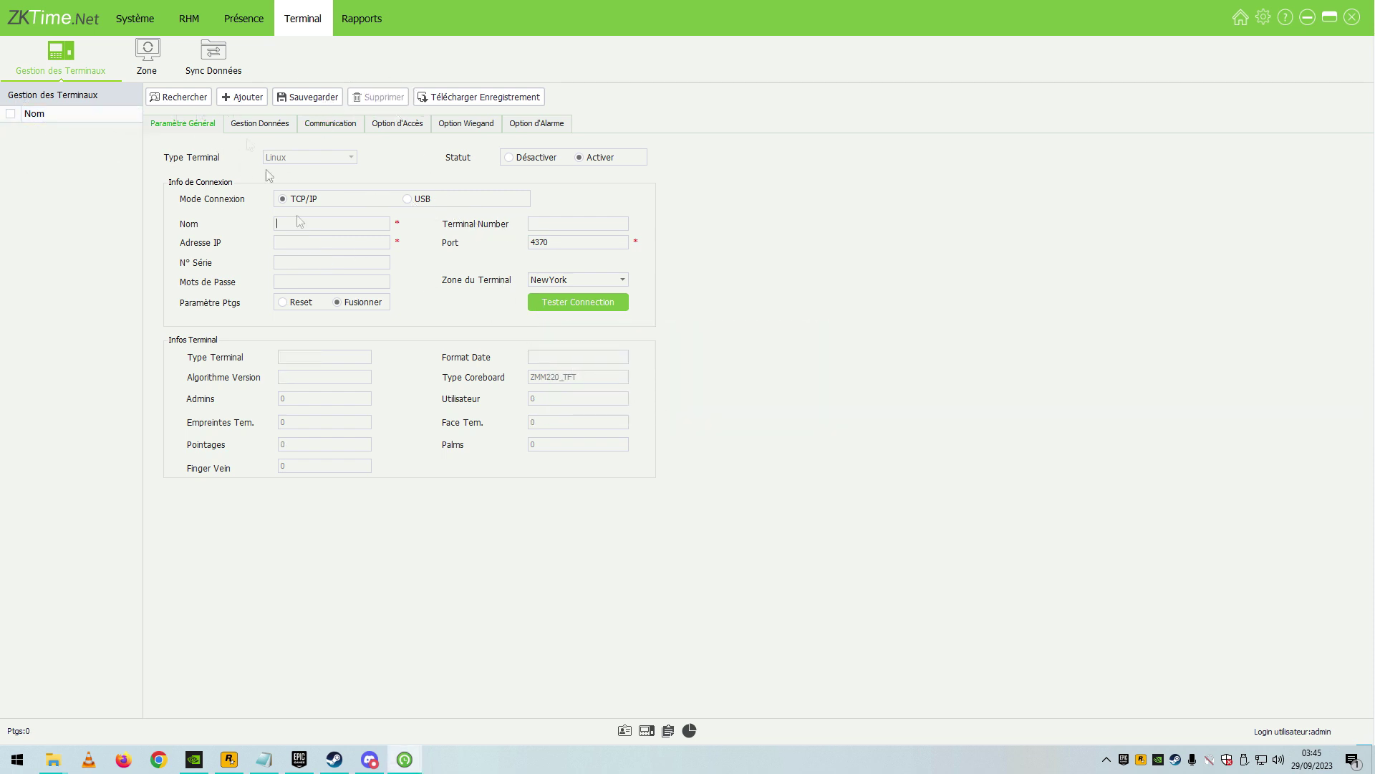
# Add terminal A1 at IP 192.168.1.5, test its connection successfully, and save it.
pyautogui.click(242, 97)
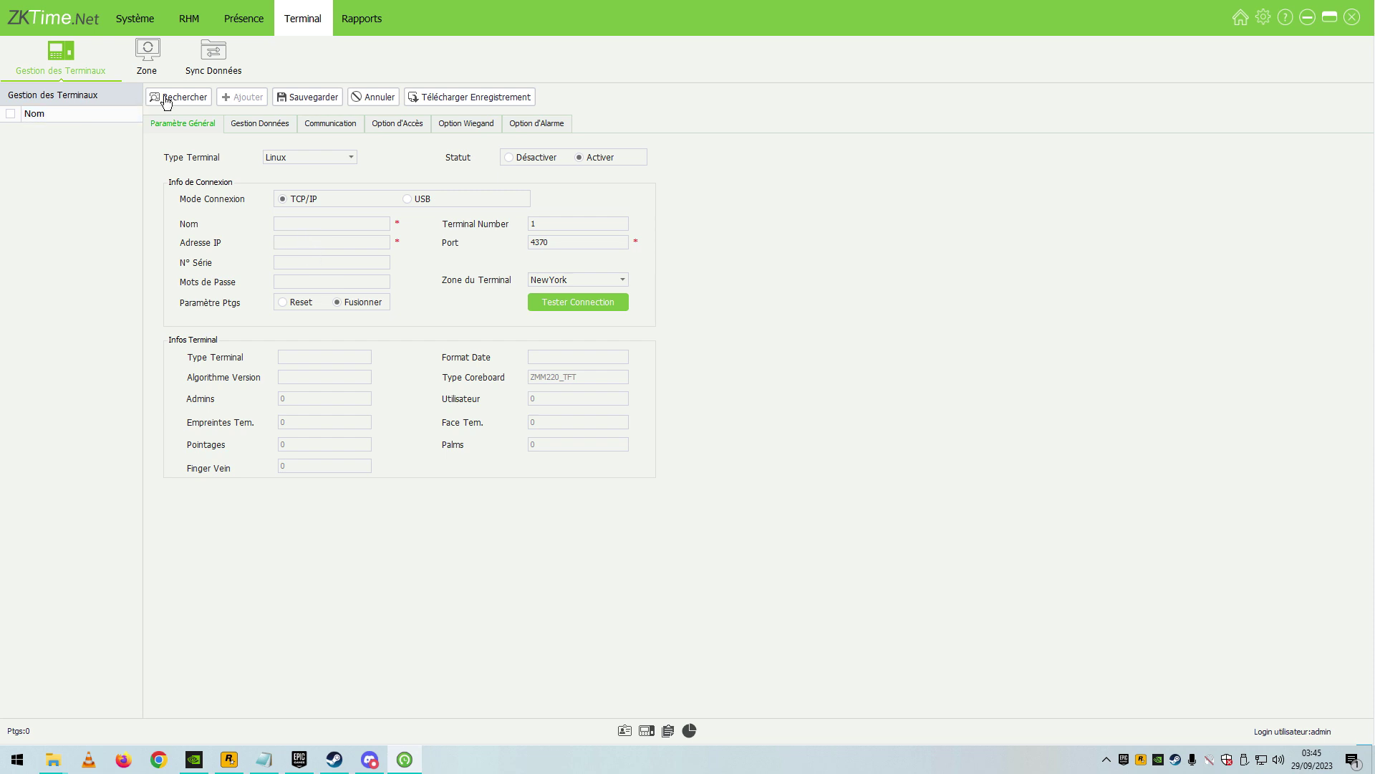
pyautogui.click(357, 240)
pyautogui.write('192.168.1.5')
pyautogui.click(329, 224)
pyautogui.write('A1')
pyautogui.click(563, 303)
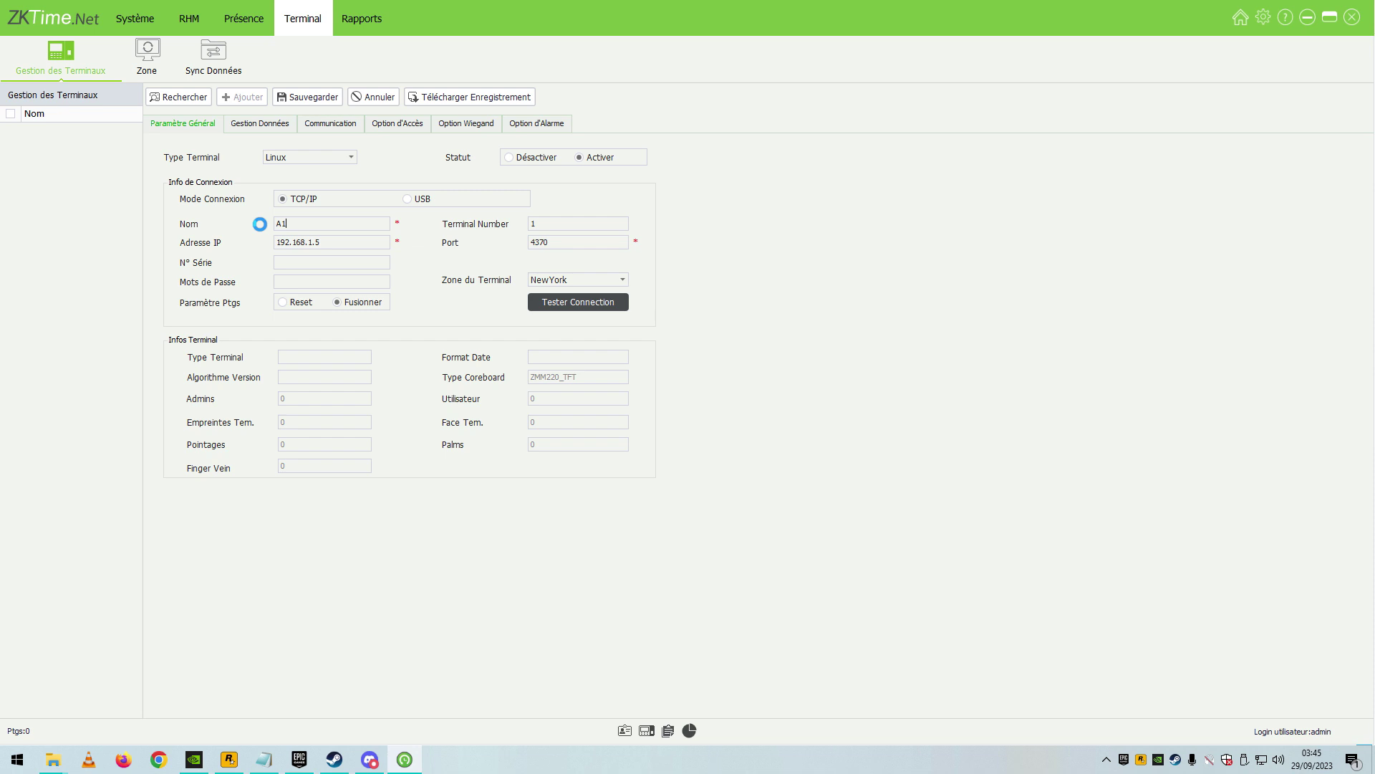
pyautogui.click(666, 400)
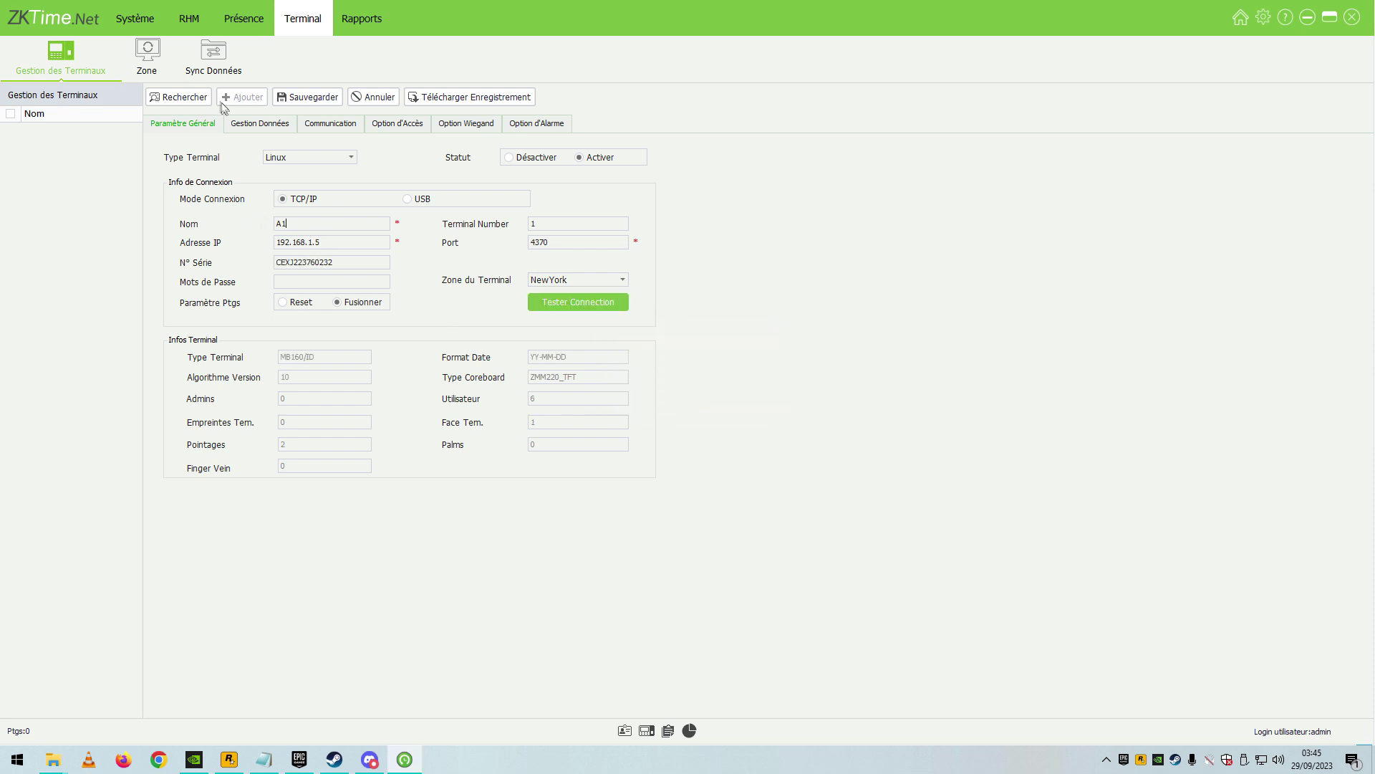
pyautogui.click(291, 102)
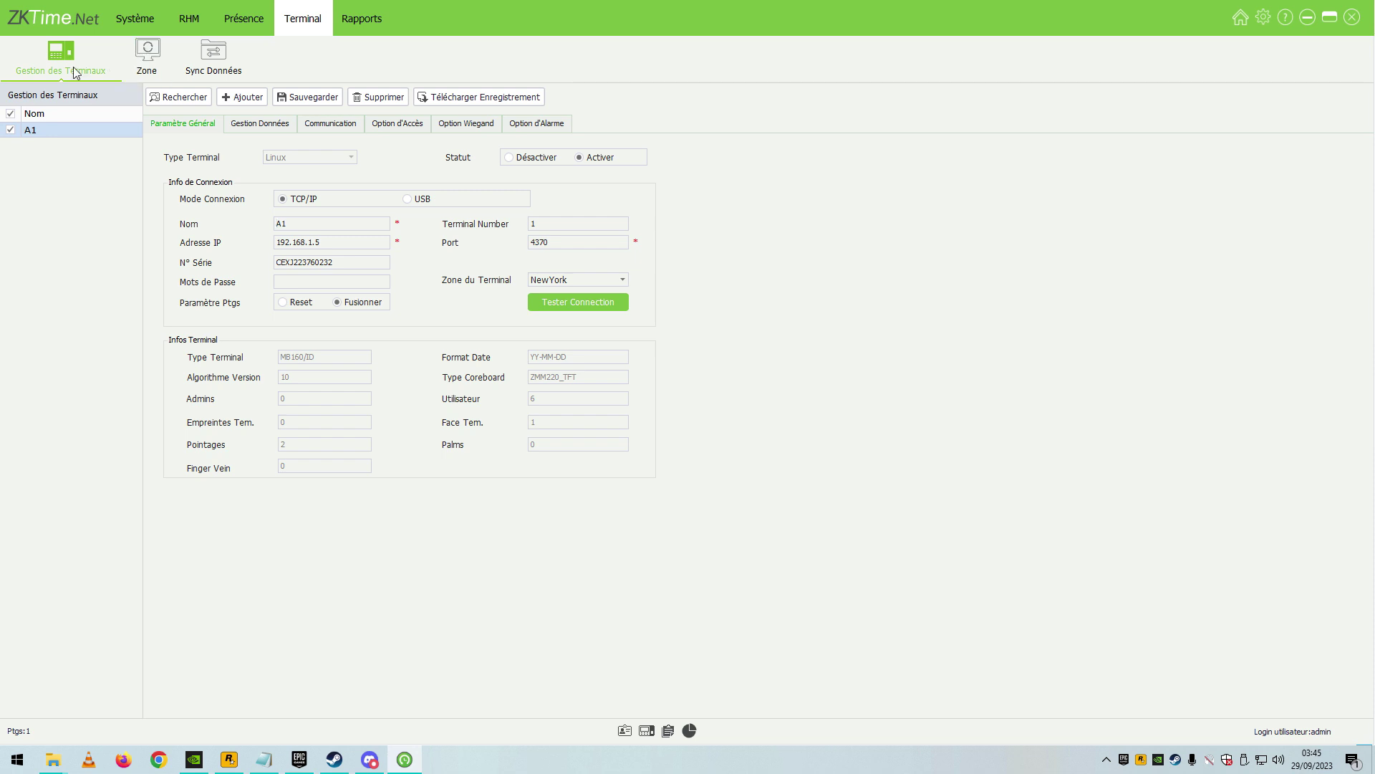
# Select company EN1 in the HR section and view its INF and COMPT departments.
pyautogui.click(162, 53)
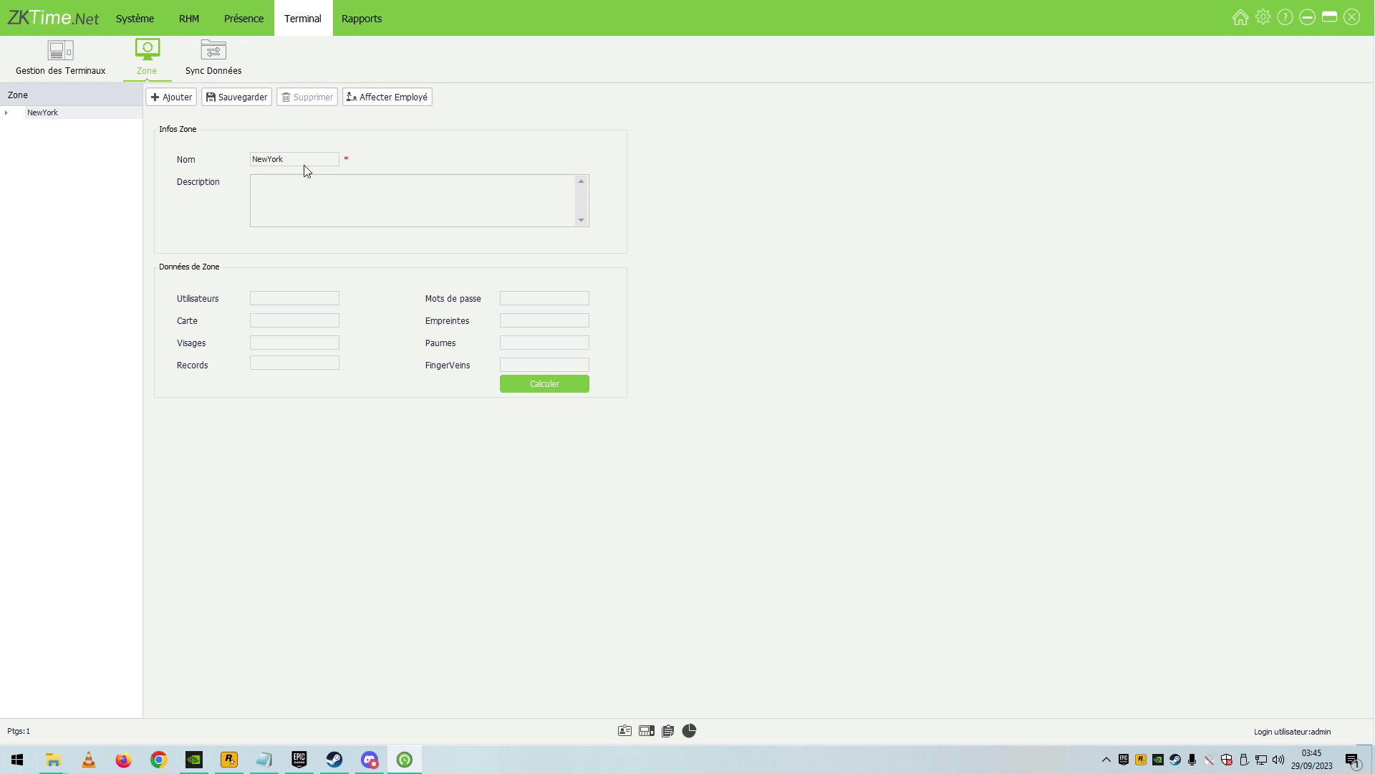
pyautogui.click(183, 22)
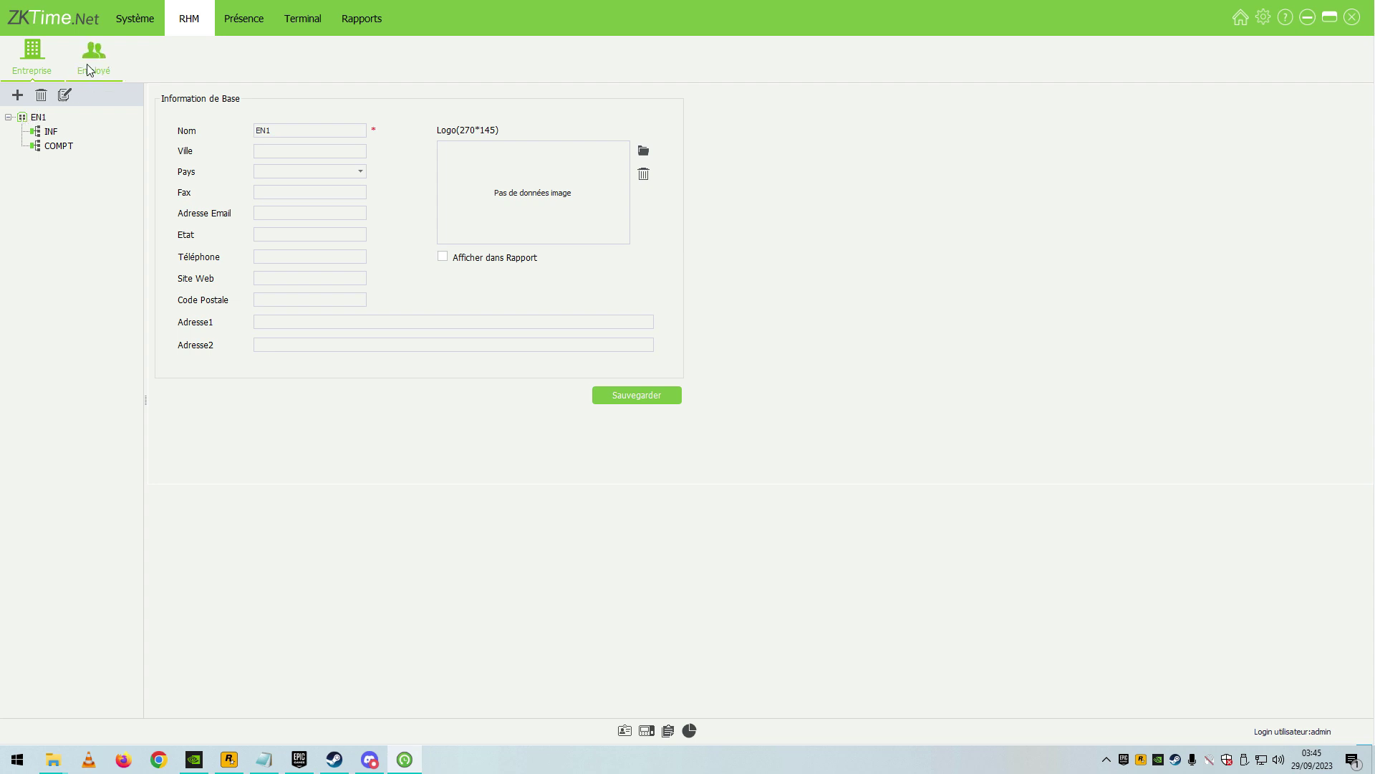
pyautogui.click(32, 119)
pyautogui.click(302, 18)
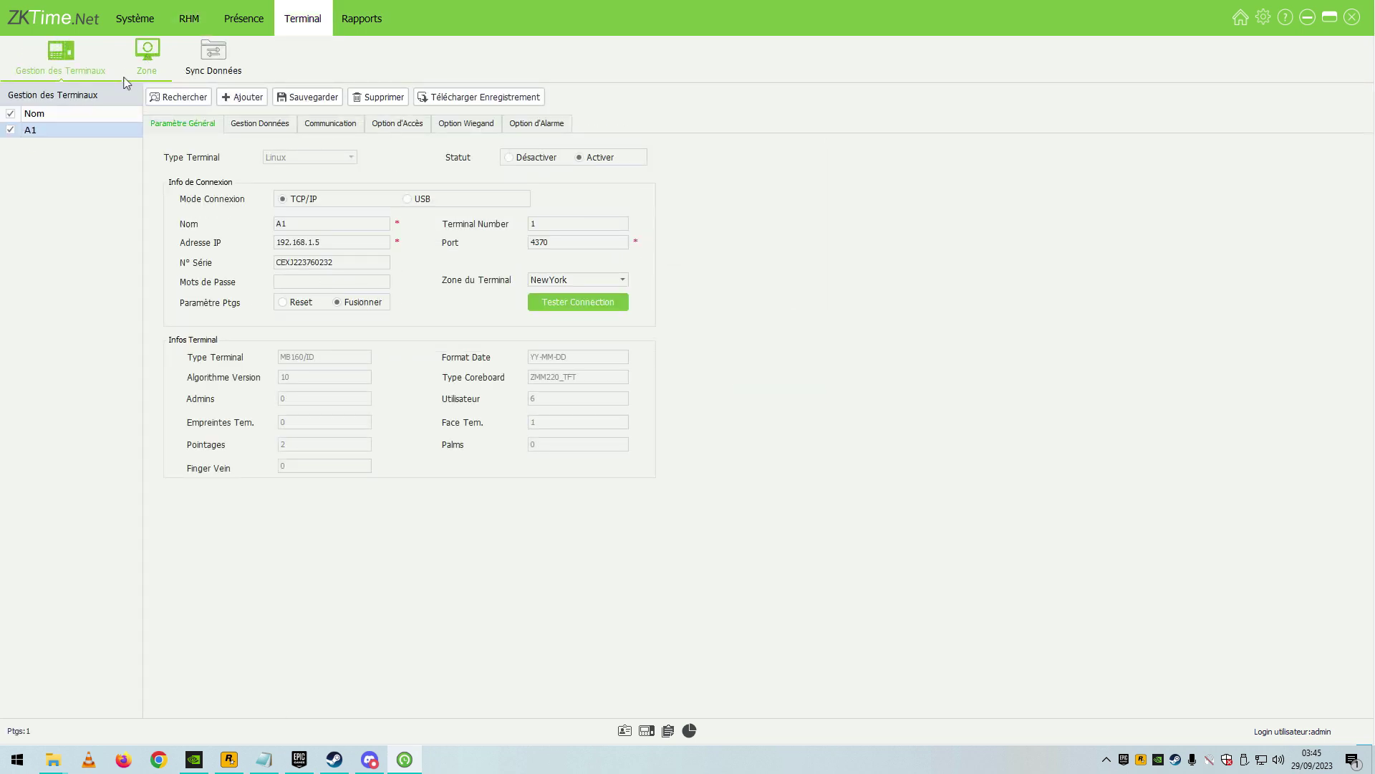
pyautogui.click(189, 17)
pyautogui.click(35, 119)
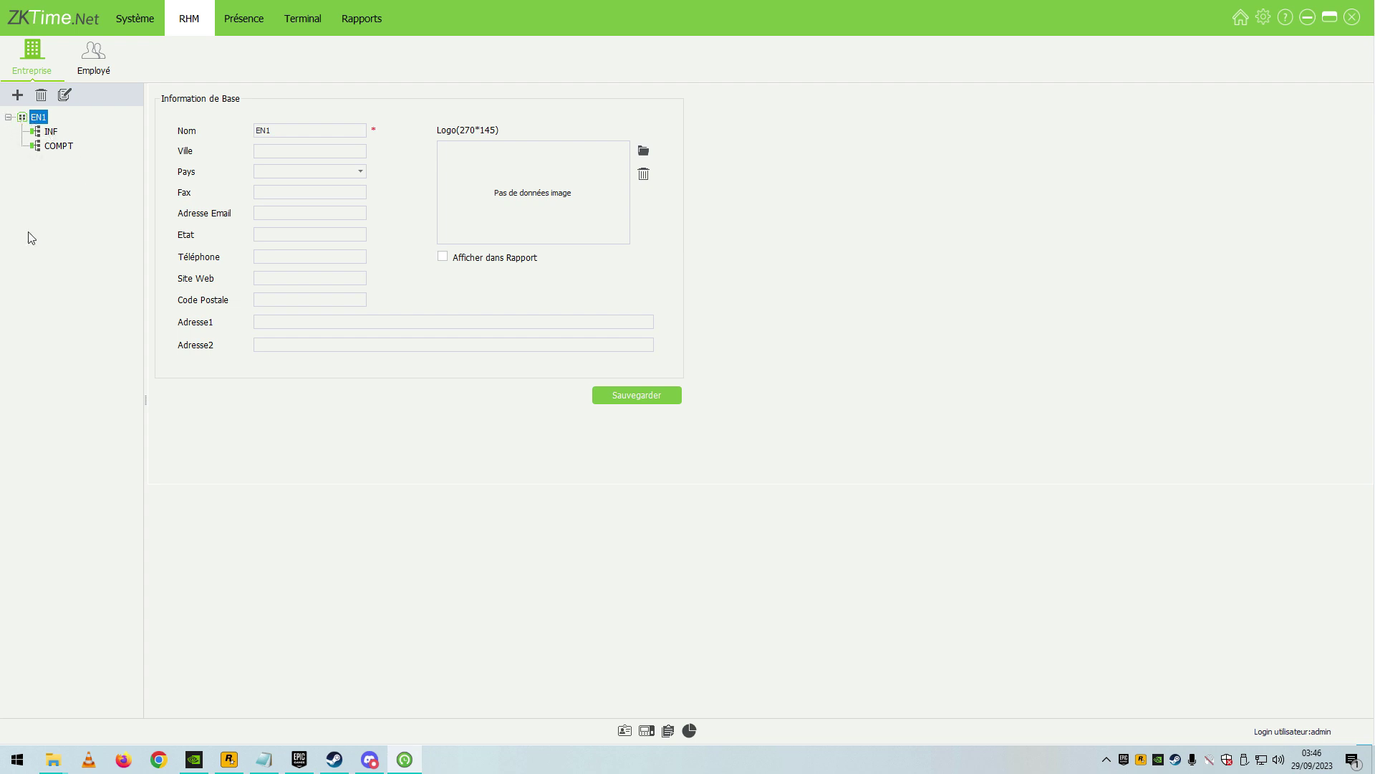
pyautogui.click(46, 134)
pyautogui.click(51, 147)
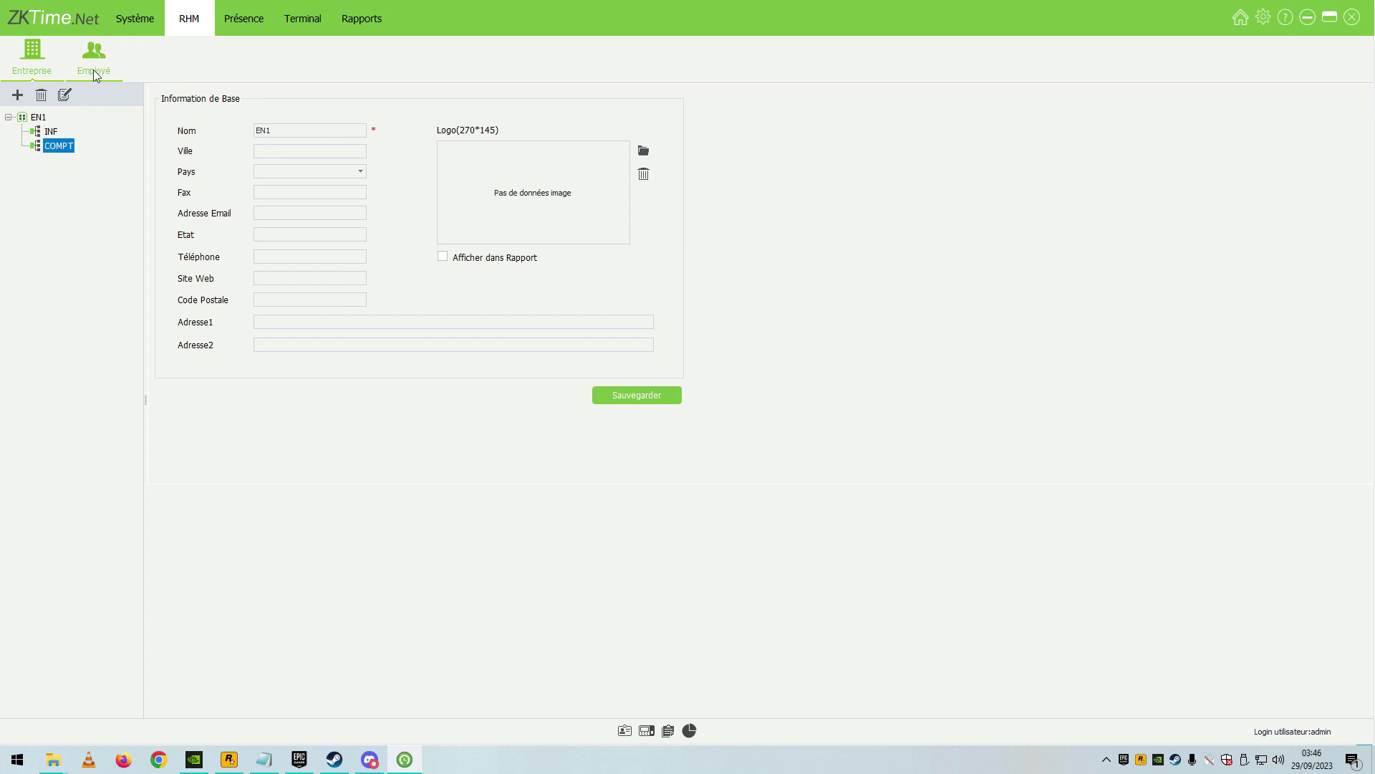
pyautogui.click(94, 61)
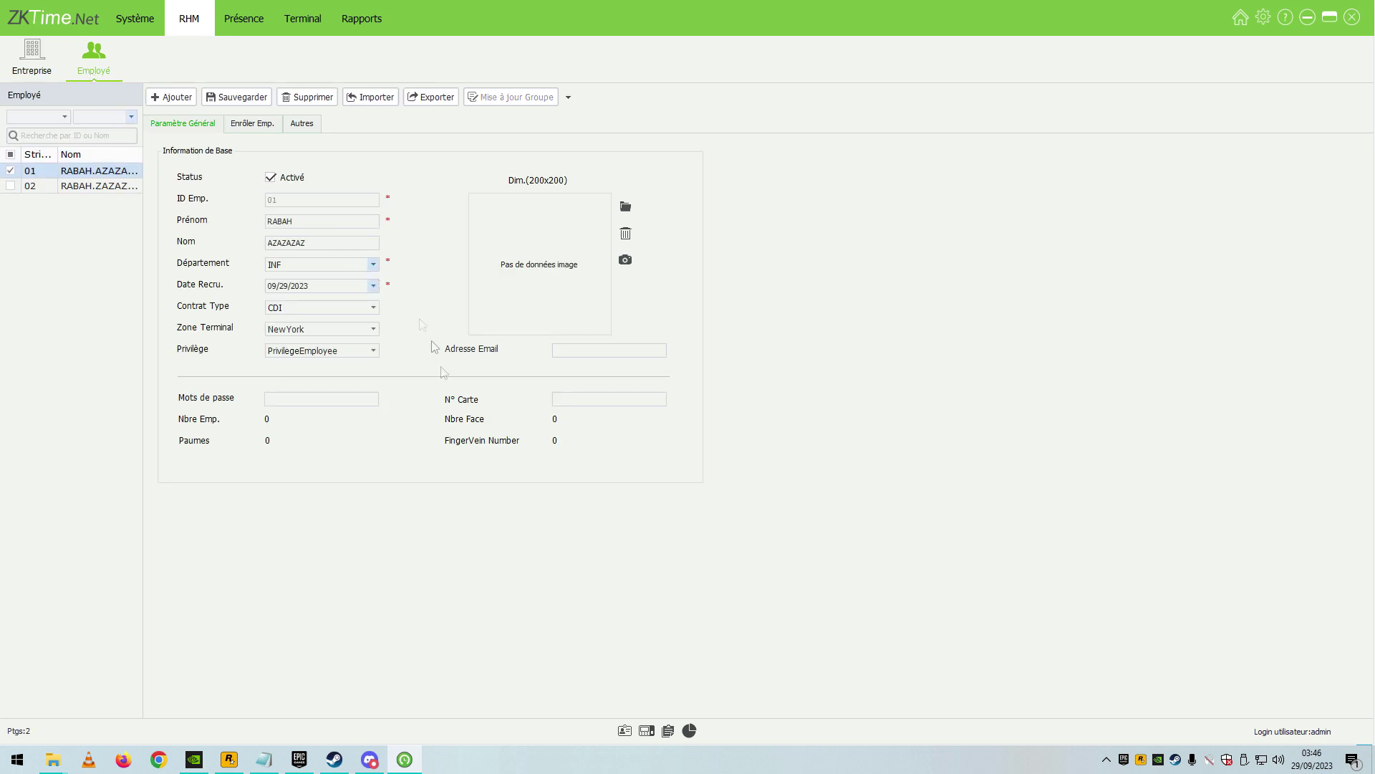
# Delete the existing employees 01 and 02.
pyautogui.click(308, 96)
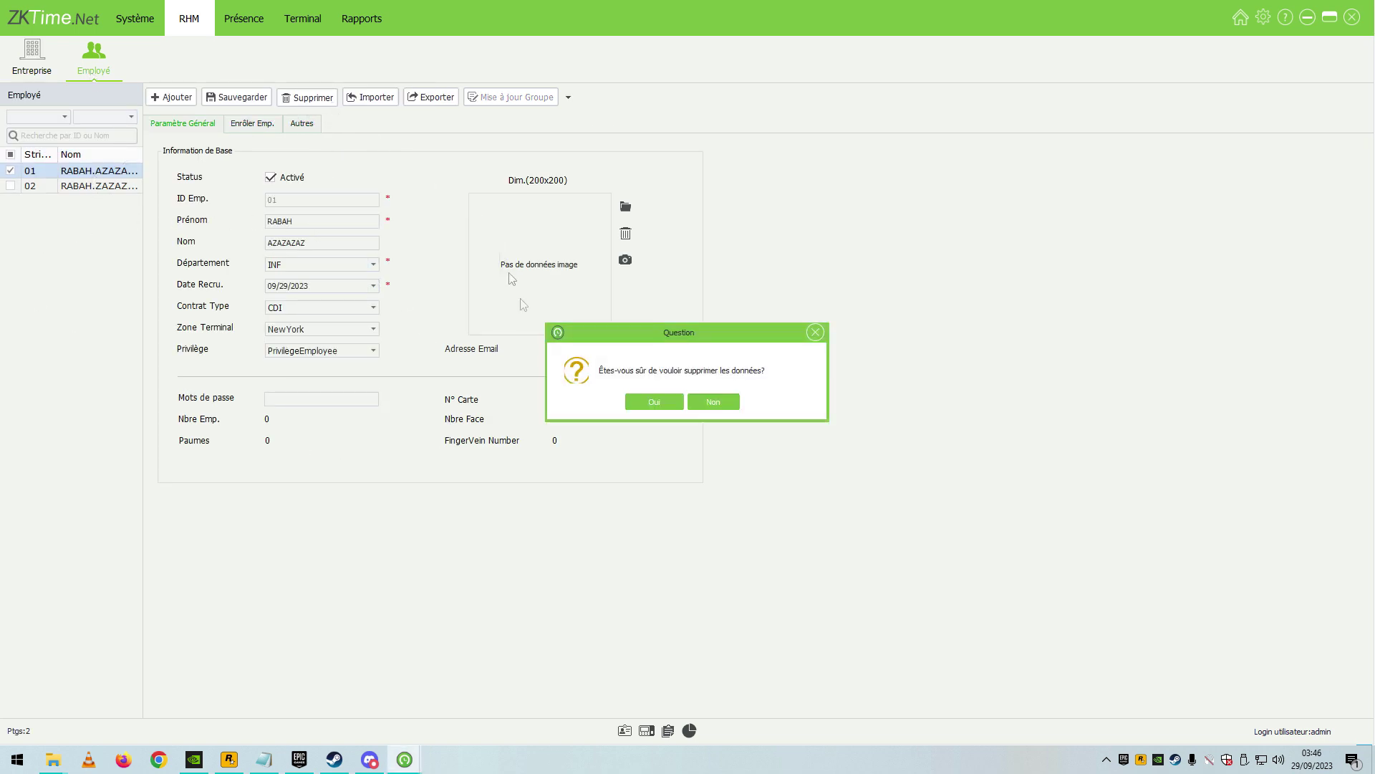
pyautogui.click(652, 401)
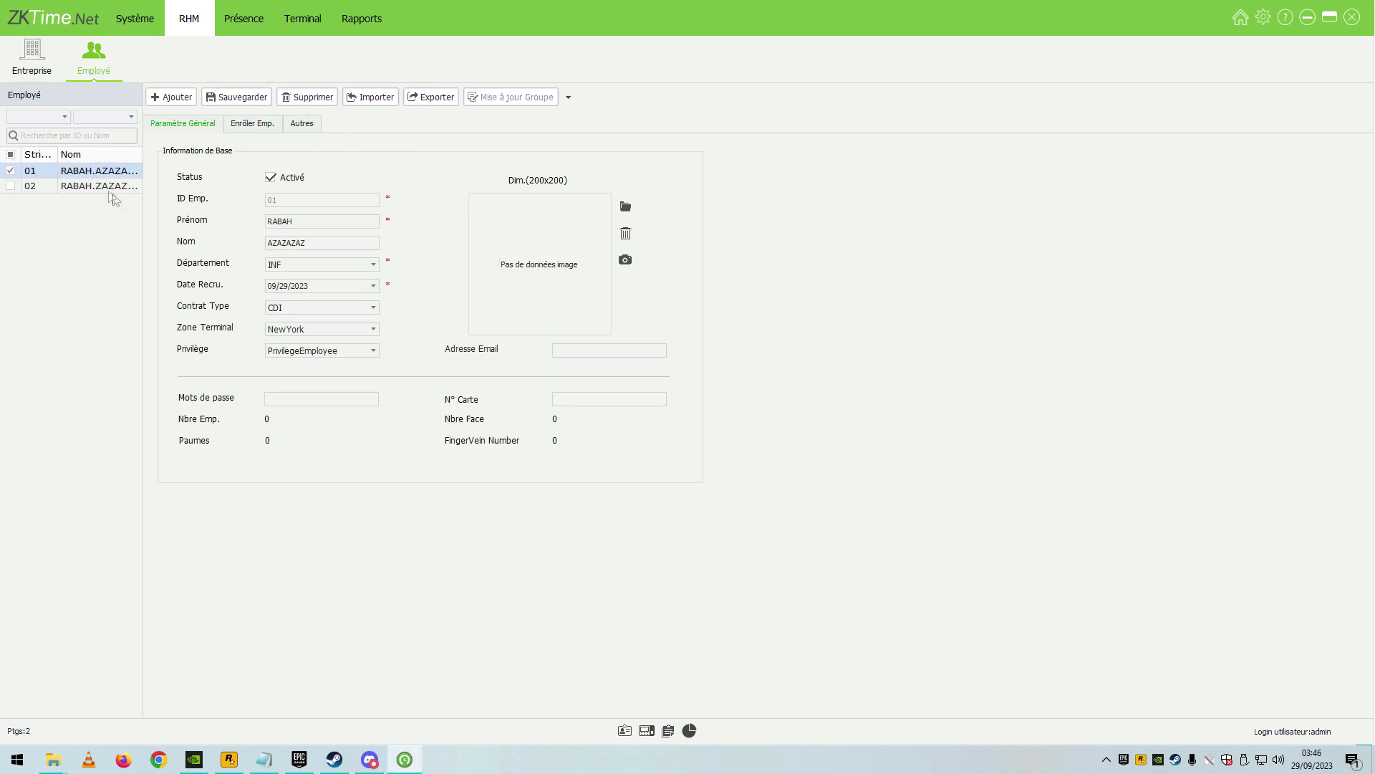
pyautogui.click(303, 100)
pyautogui.click(640, 399)
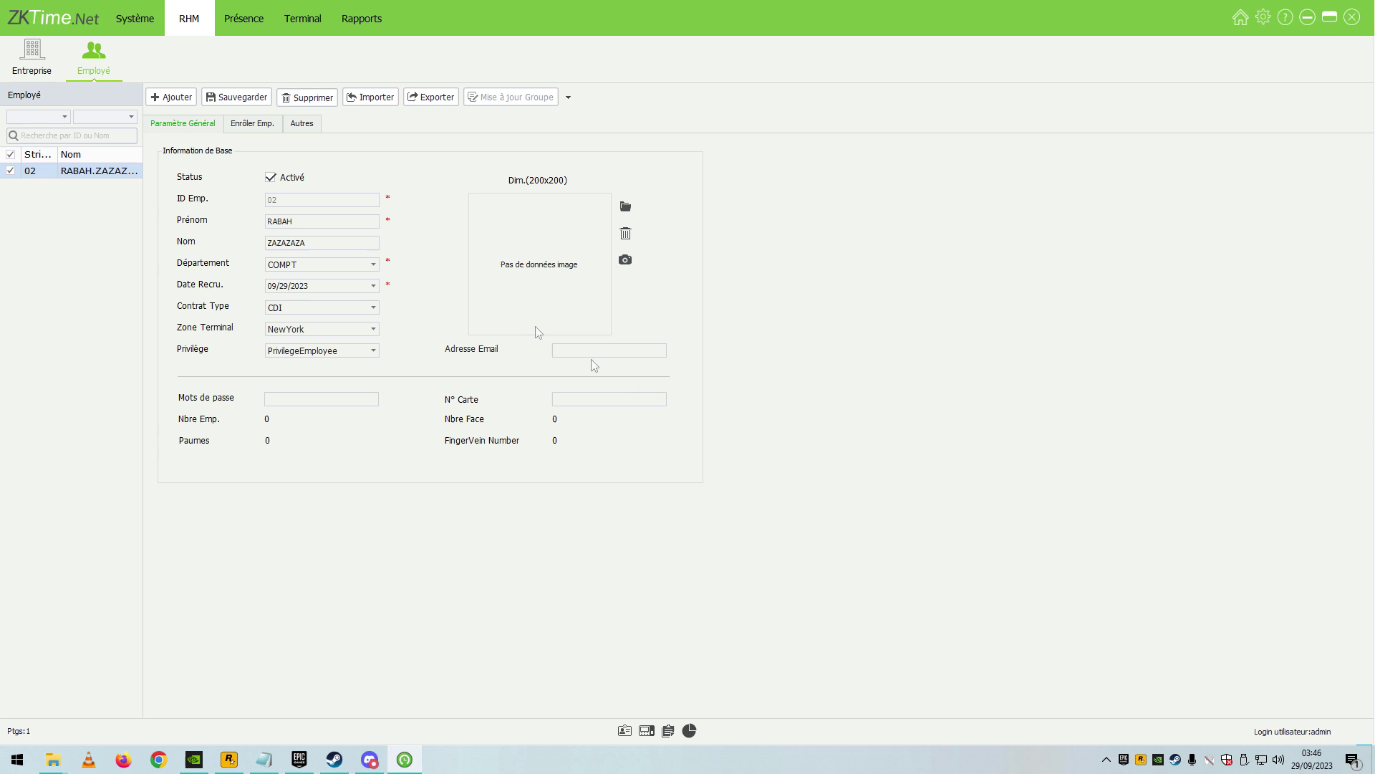
# Add employee 01 with the employee's first and last name, and save it.
pyautogui.click(173, 98)
pyautogui.write('01')
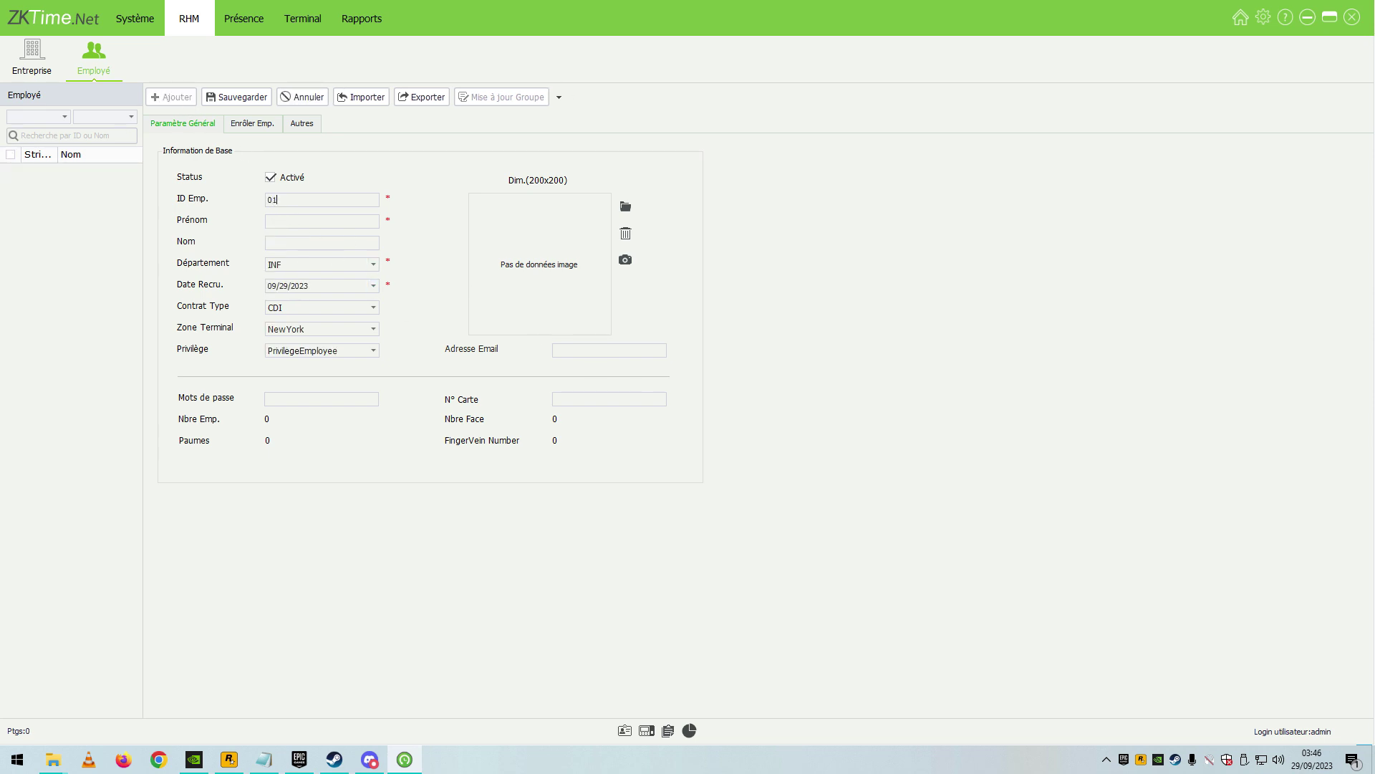
pyautogui.click(281, 259)
pyautogui.click(277, 248)
pyautogui.click(214, 103)
# Add employee 02 with first and last name in department COMPT, and save it.
pyautogui.click(279, 201)
pyautogui.write('02')
pyautogui.press('Tab')
pyautogui.write('RABA')
pyautogui.hotkey('ctrl', 'a')
pyautogui.click(276, 242)
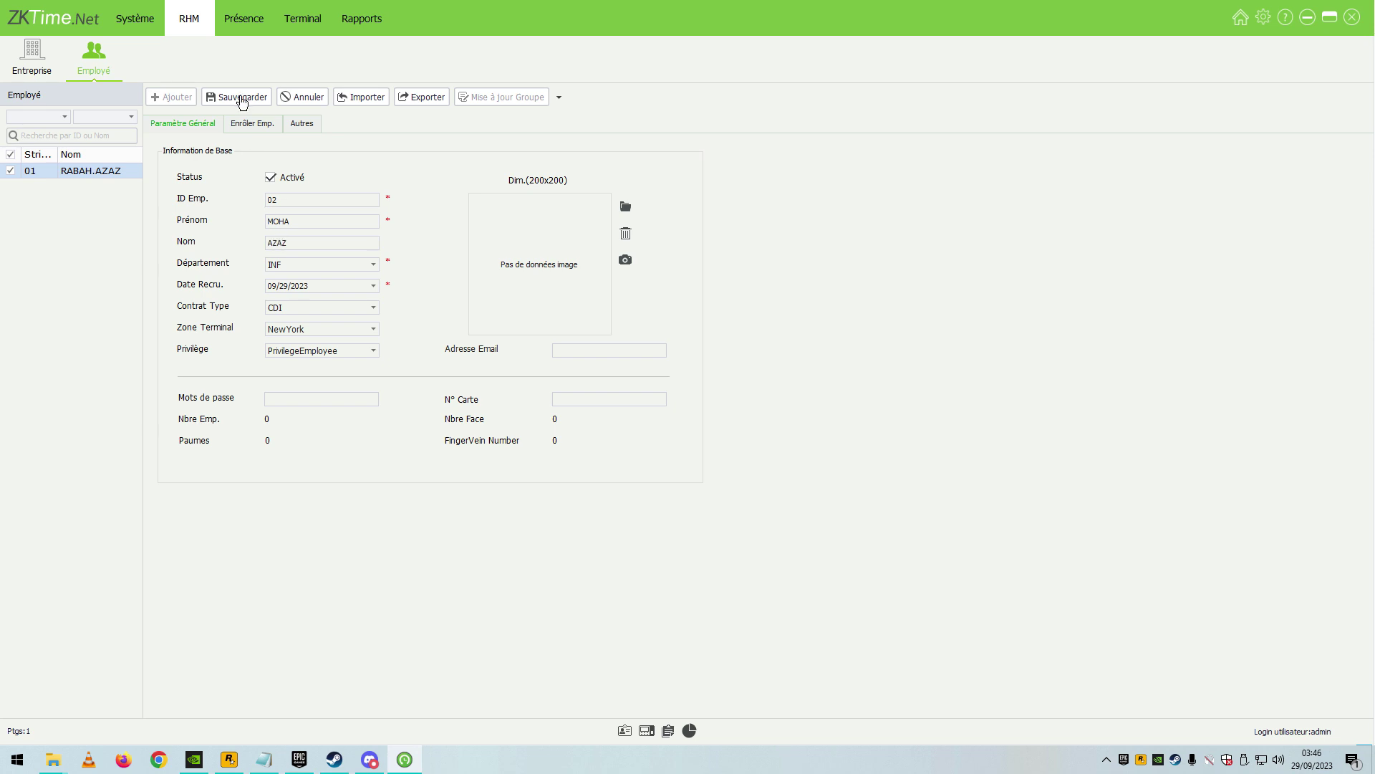
pyautogui.click(291, 306)
pyautogui.click(287, 263)
pyautogui.click(287, 296)
pyautogui.click(235, 97)
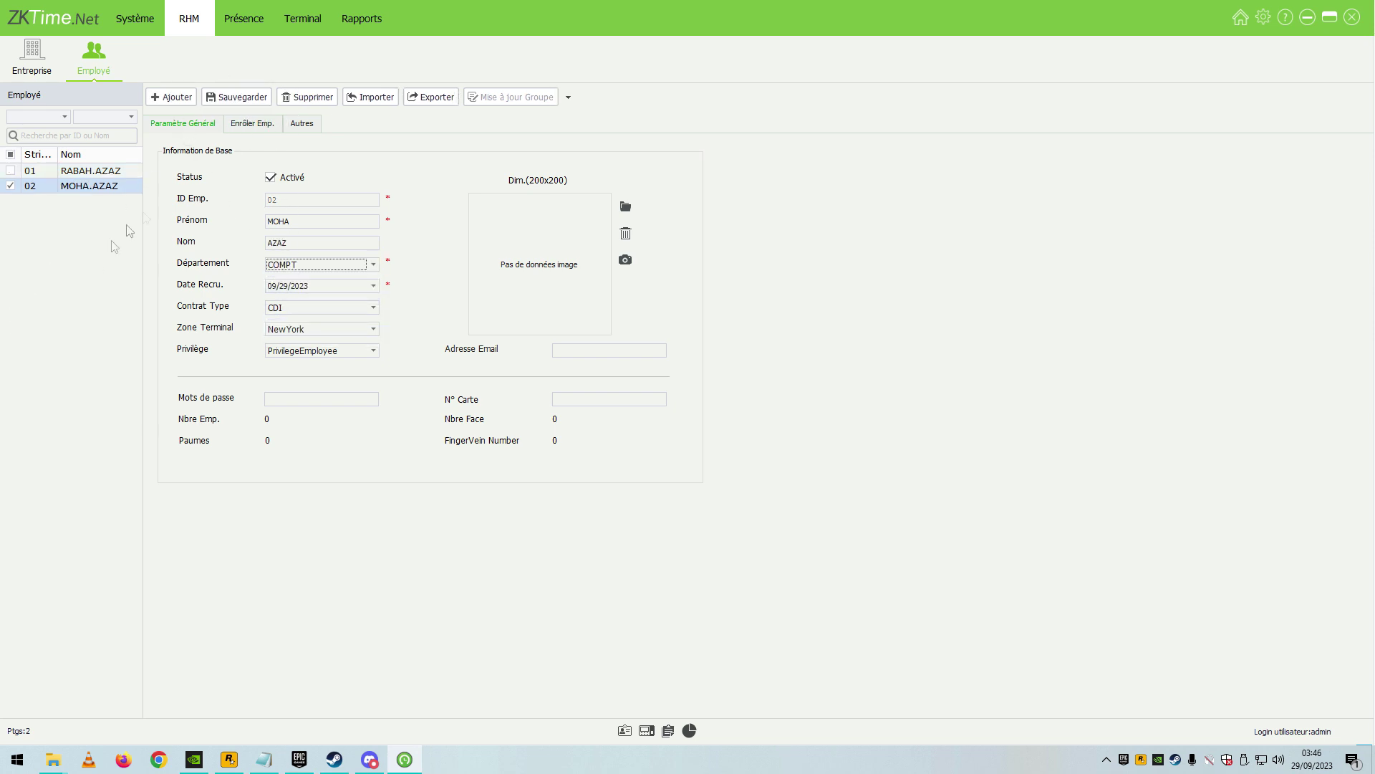
pyautogui.click(241, 21)
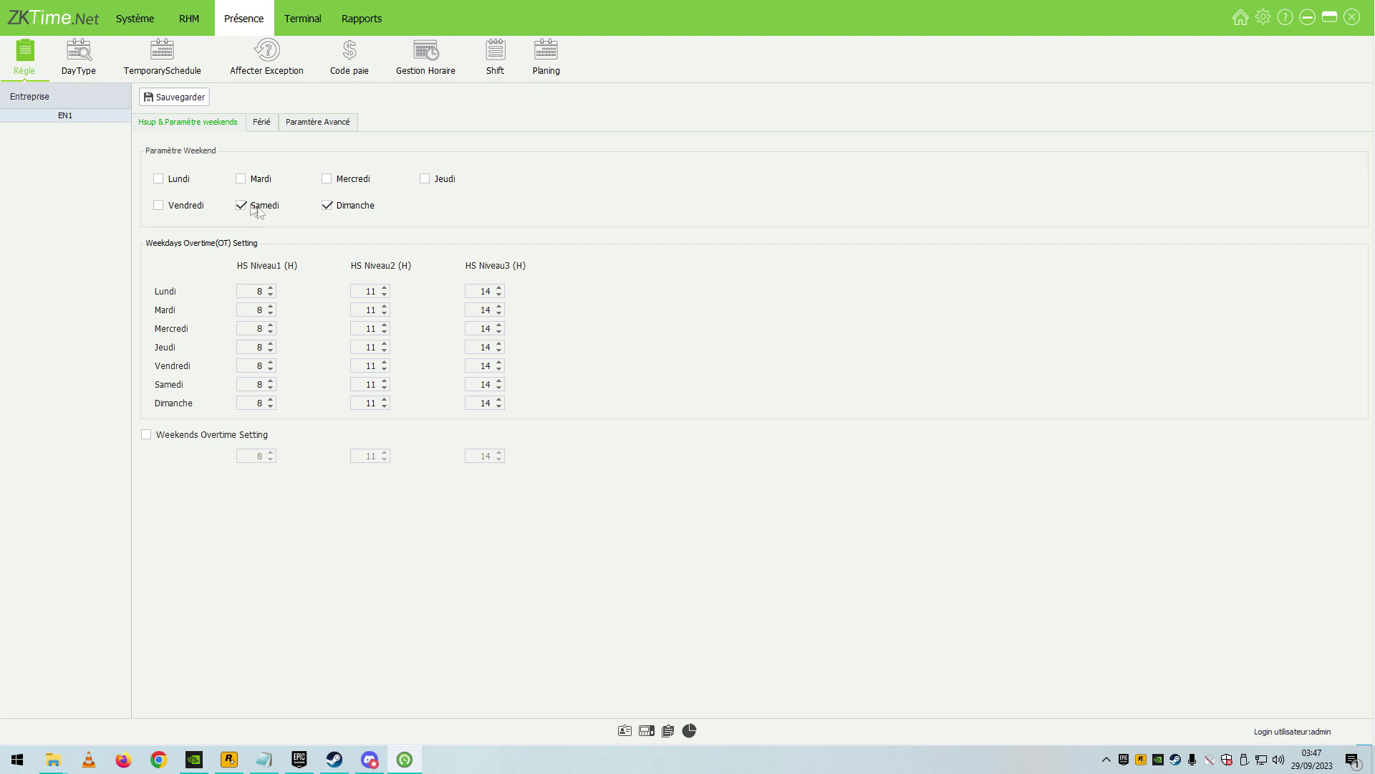
# Remove Samedi and Dimanche as weekend days and save the rule.
pyautogui.click(241, 205)
pyautogui.click(325, 207)
pyautogui.click(184, 102)
# In advanced settings, turn off Require Punch For Leave, turn on Active attendance status, and save.
pyautogui.click(275, 127)
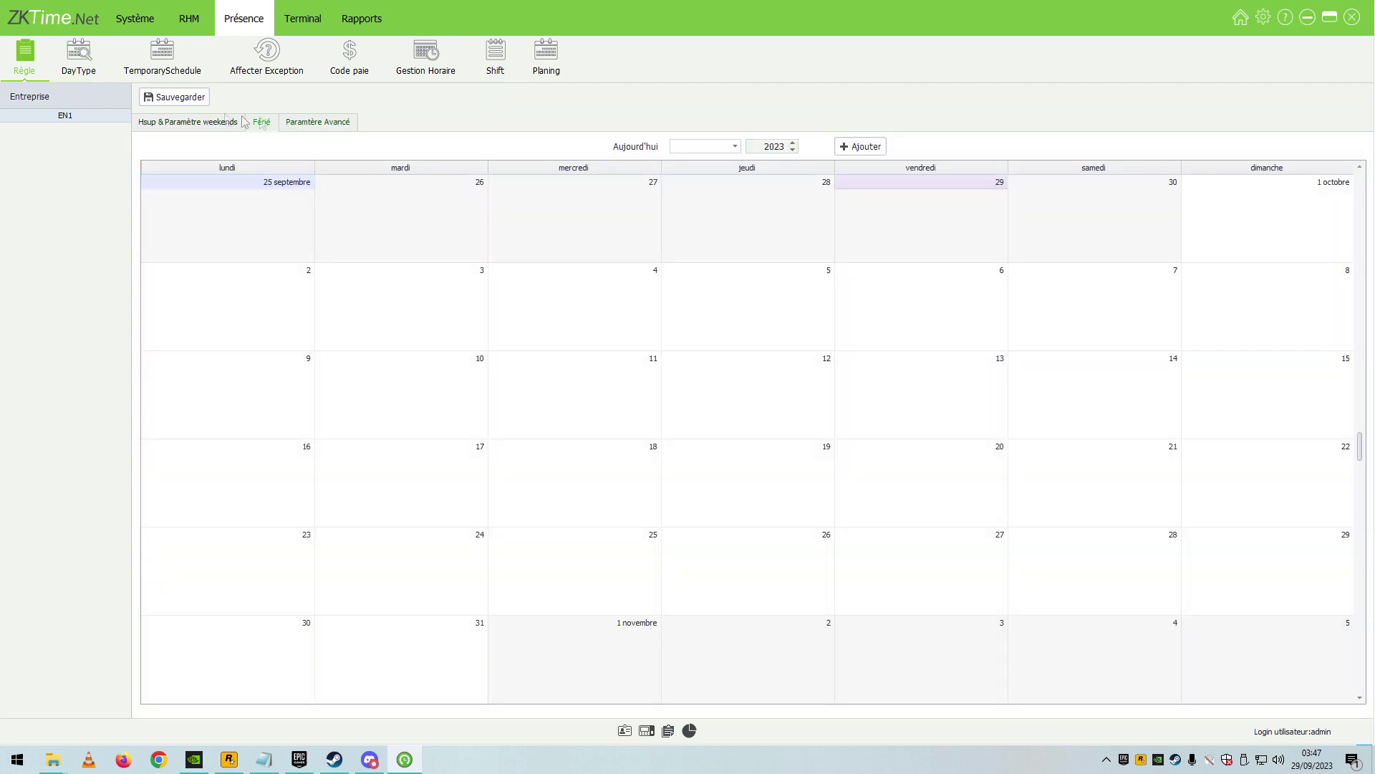
pyautogui.click(308, 129)
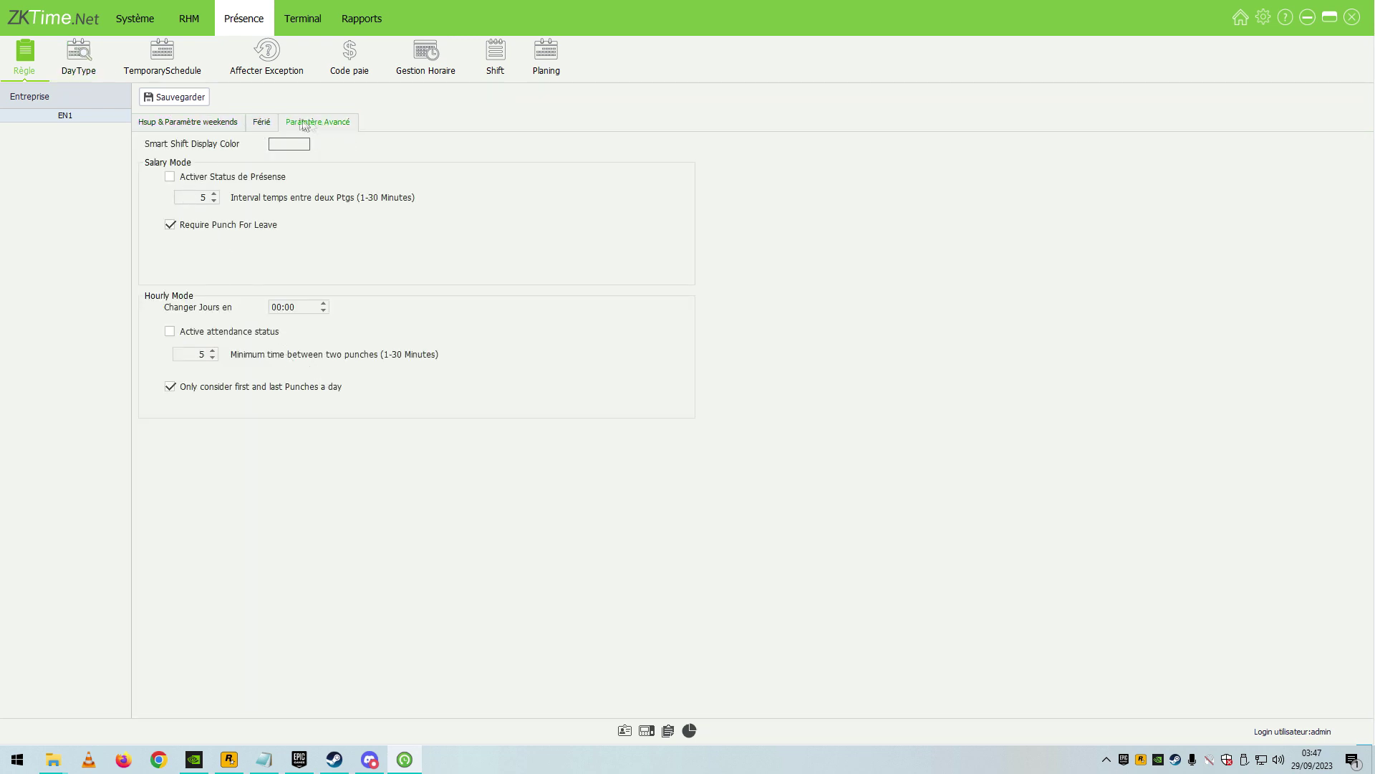
pyautogui.click(171, 225)
pyautogui.click(171, 332)
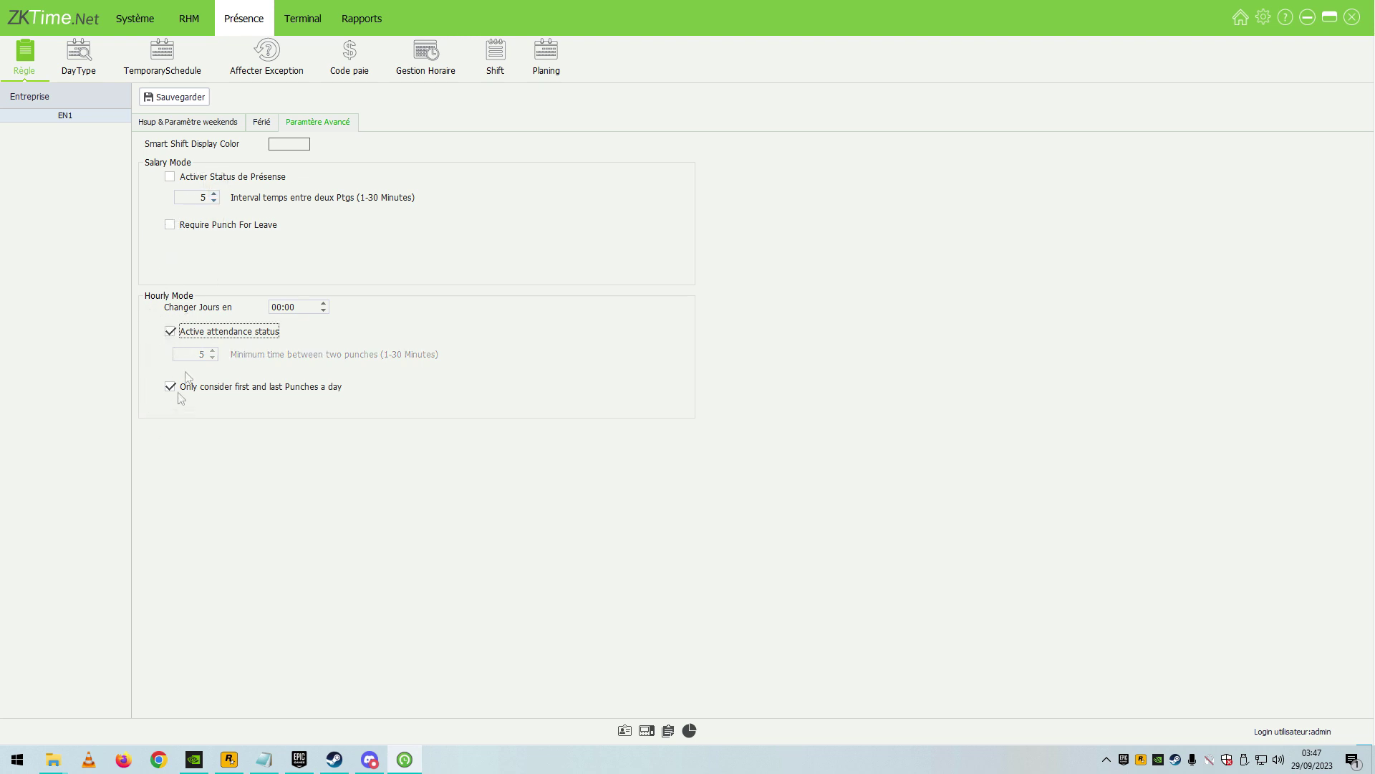
pyautogui.click(175, 96)
# Open timetable H1's settings and review its timetable type options.
pyautogui.click(79, 56)
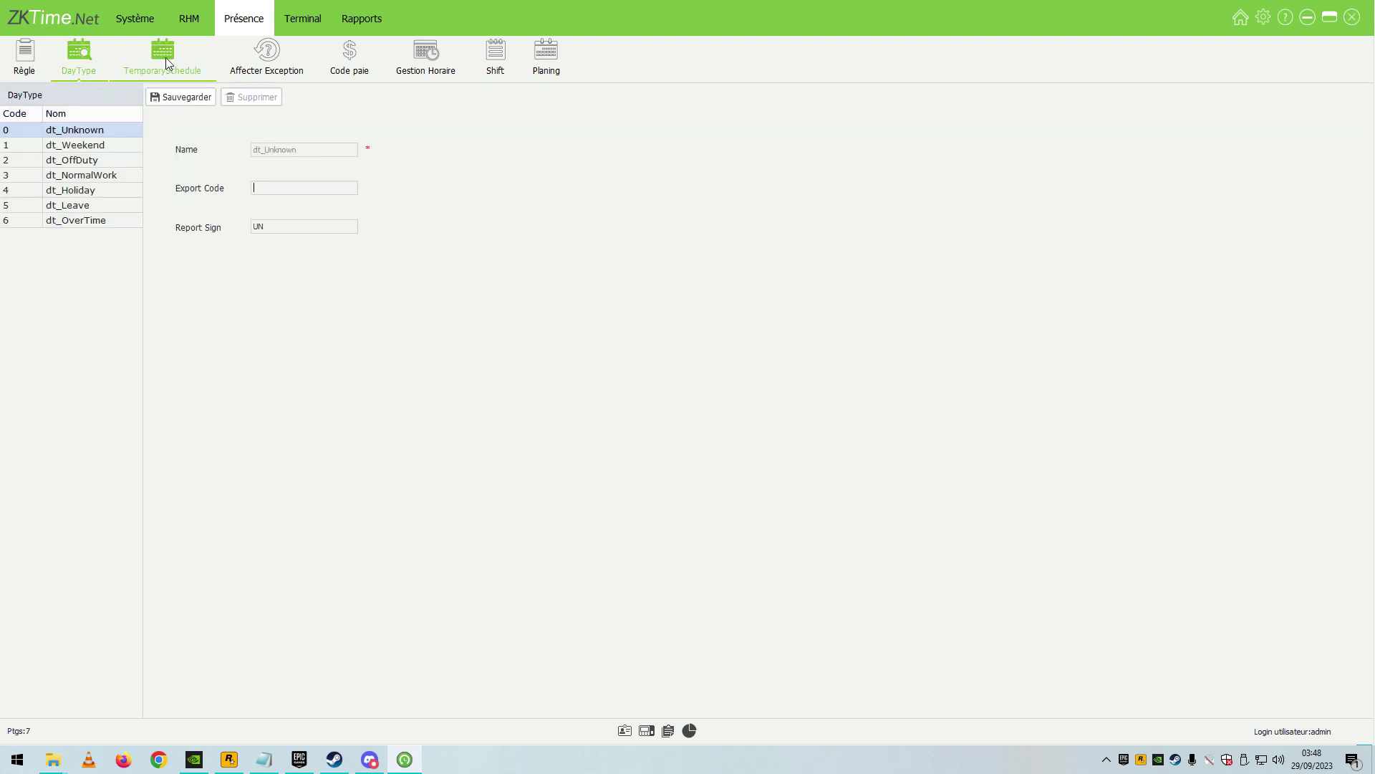
pyautogui.click(166, 58)
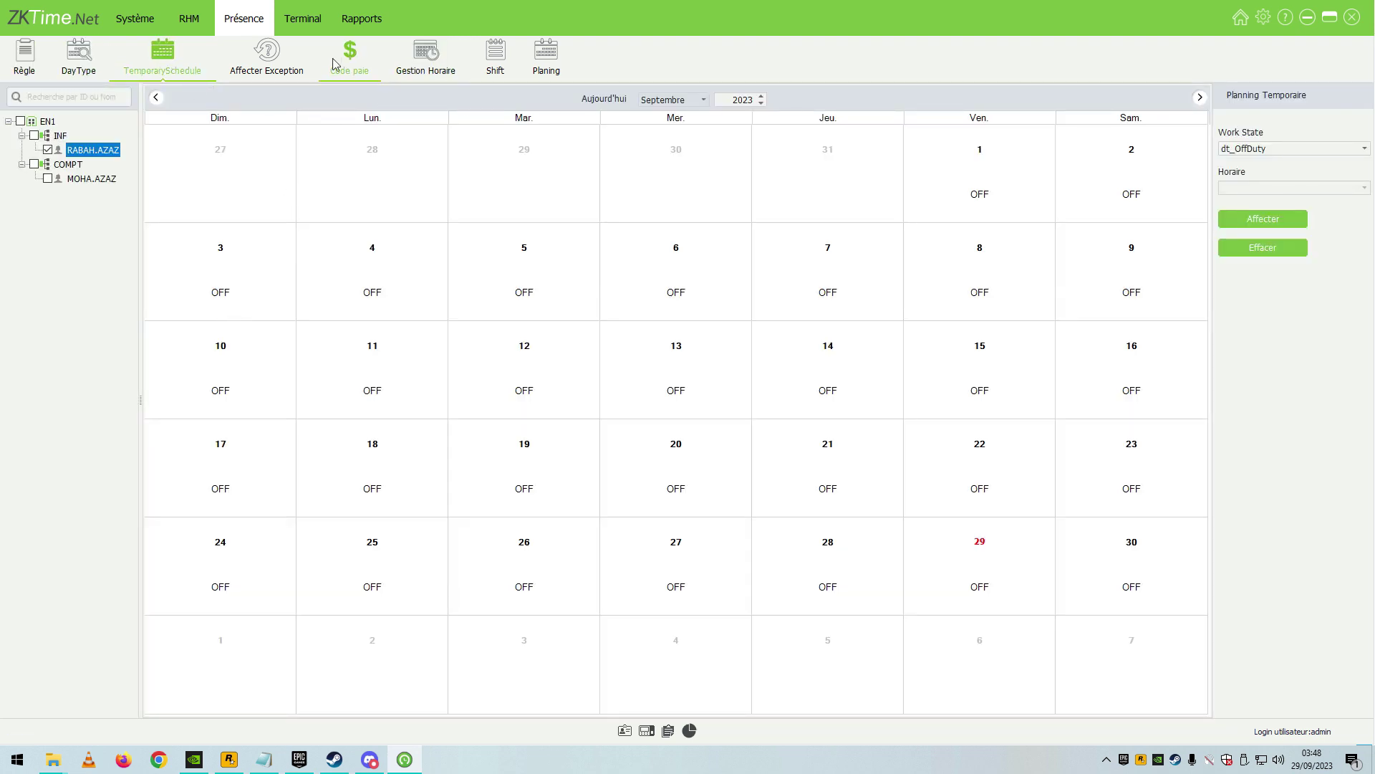
pyautogui.click(426, 56)
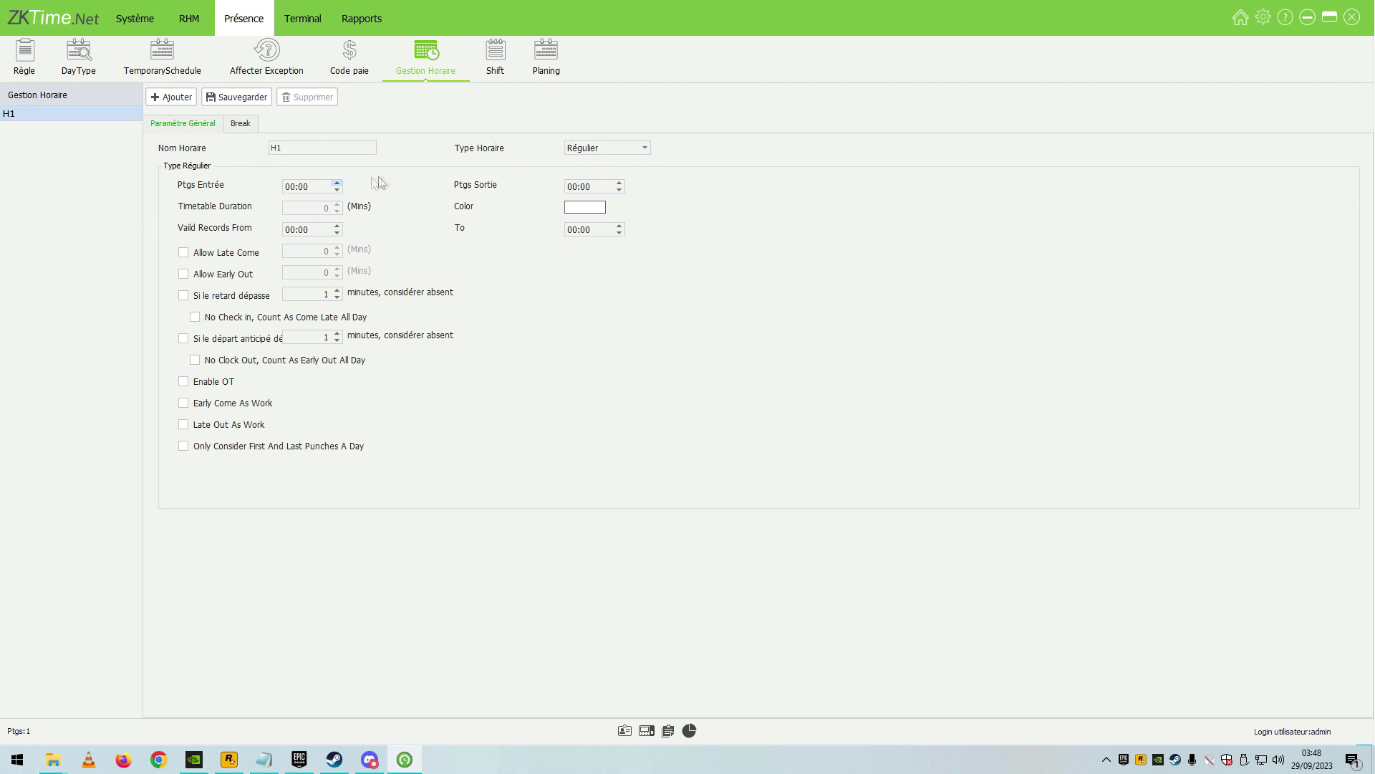
pyautogui.click(595, 149)
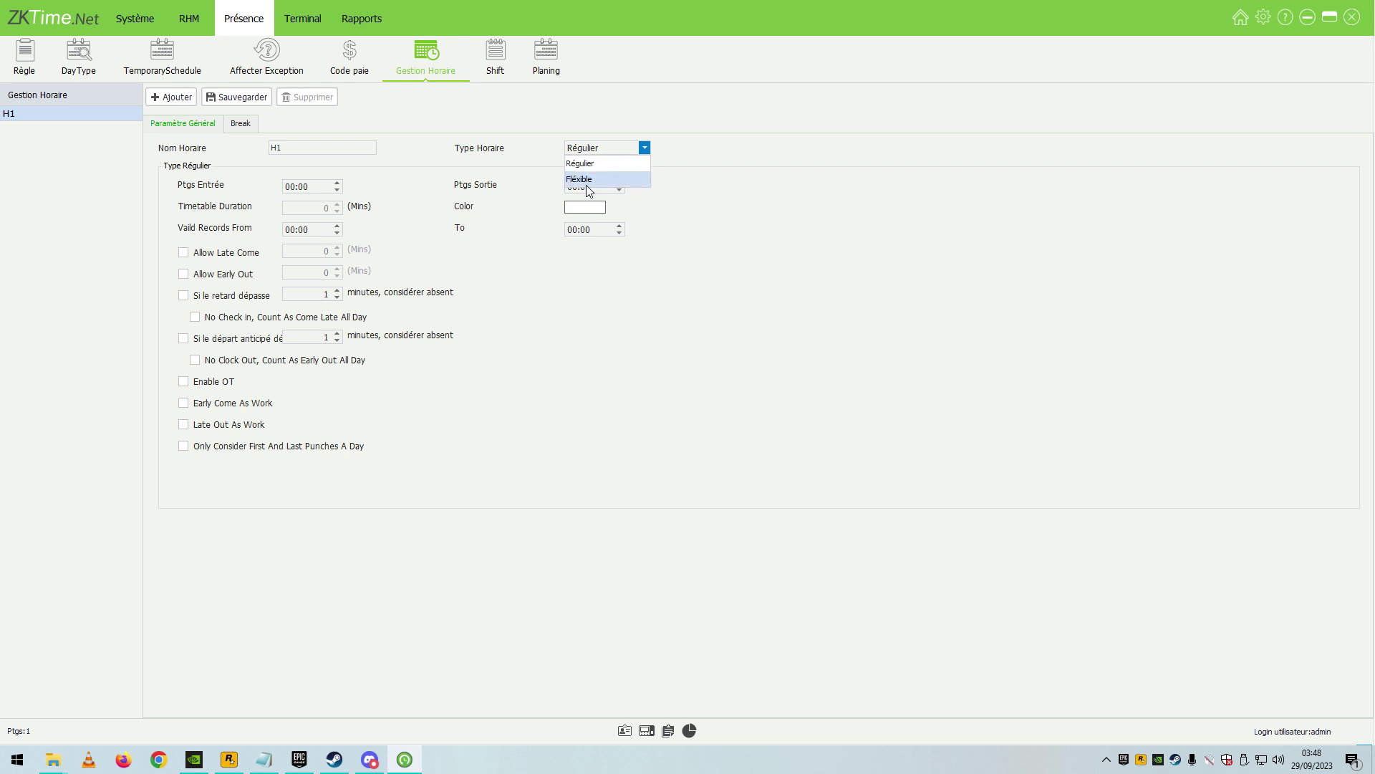
pyautogui.click(594, 148)
pyautogui.click(594, 148)
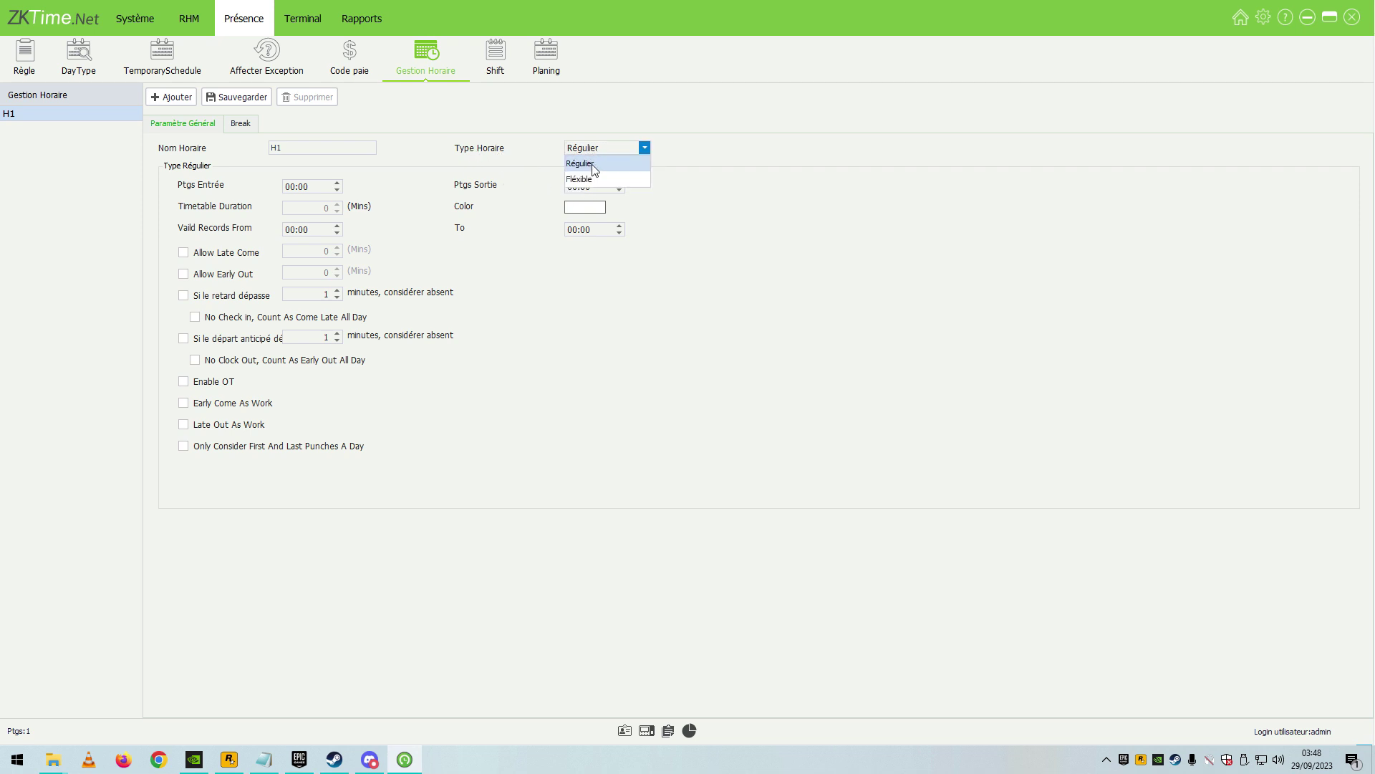
pyautogui.click(448, 172)
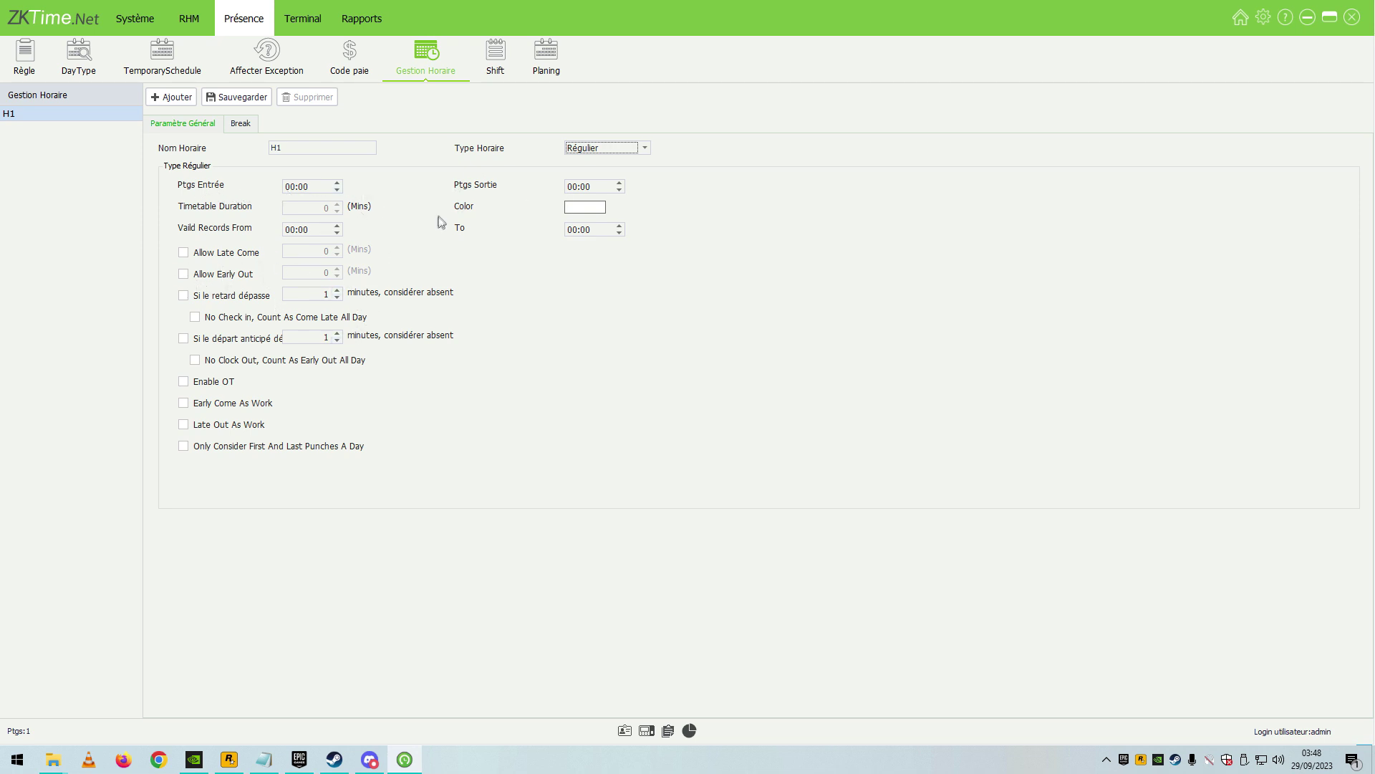
# Make H1 Fléxible, counting only first and last punches with overtime enabled, and save.
pyautogui.click(574, 150)
pyautogui.click(591, 178)
pyautogui.press('Tab')
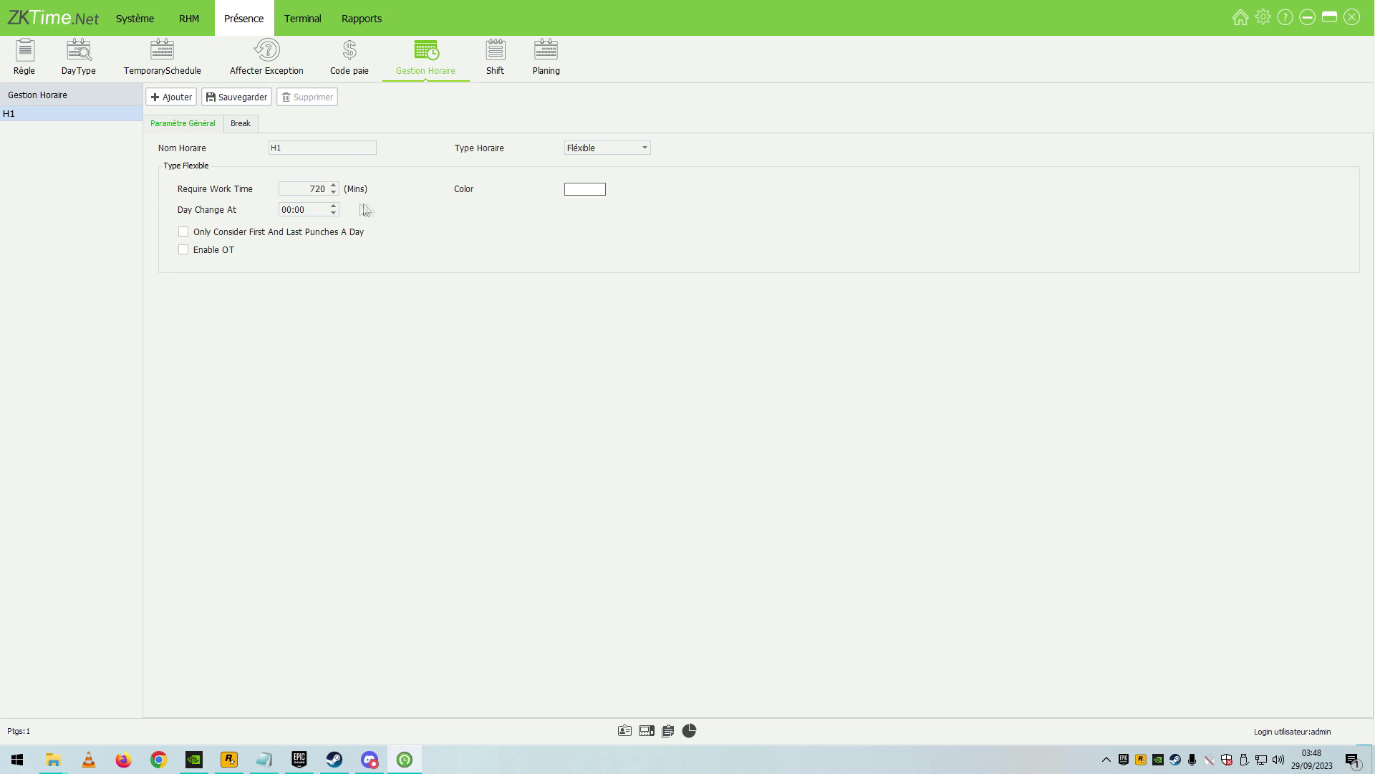
pyautogui.click(218, 233)
pyautogui.click(211, 251)
pyautogui.click(240, 105)
# Review shift G1's start date, H1 timetable entry and Jour cycle type.
pyautogui.click(496, 60)
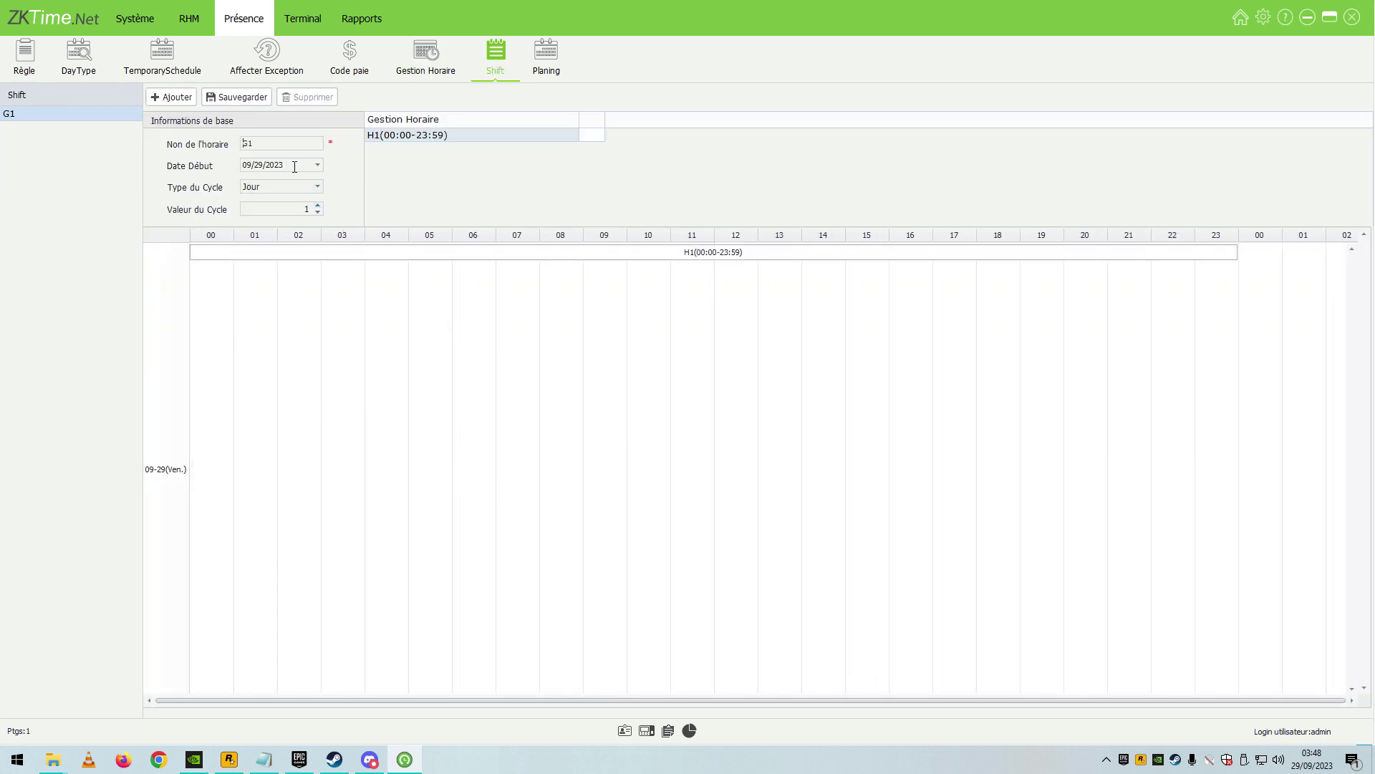
pyautogui.press('Tab')
pyautogui.click(530, 211)
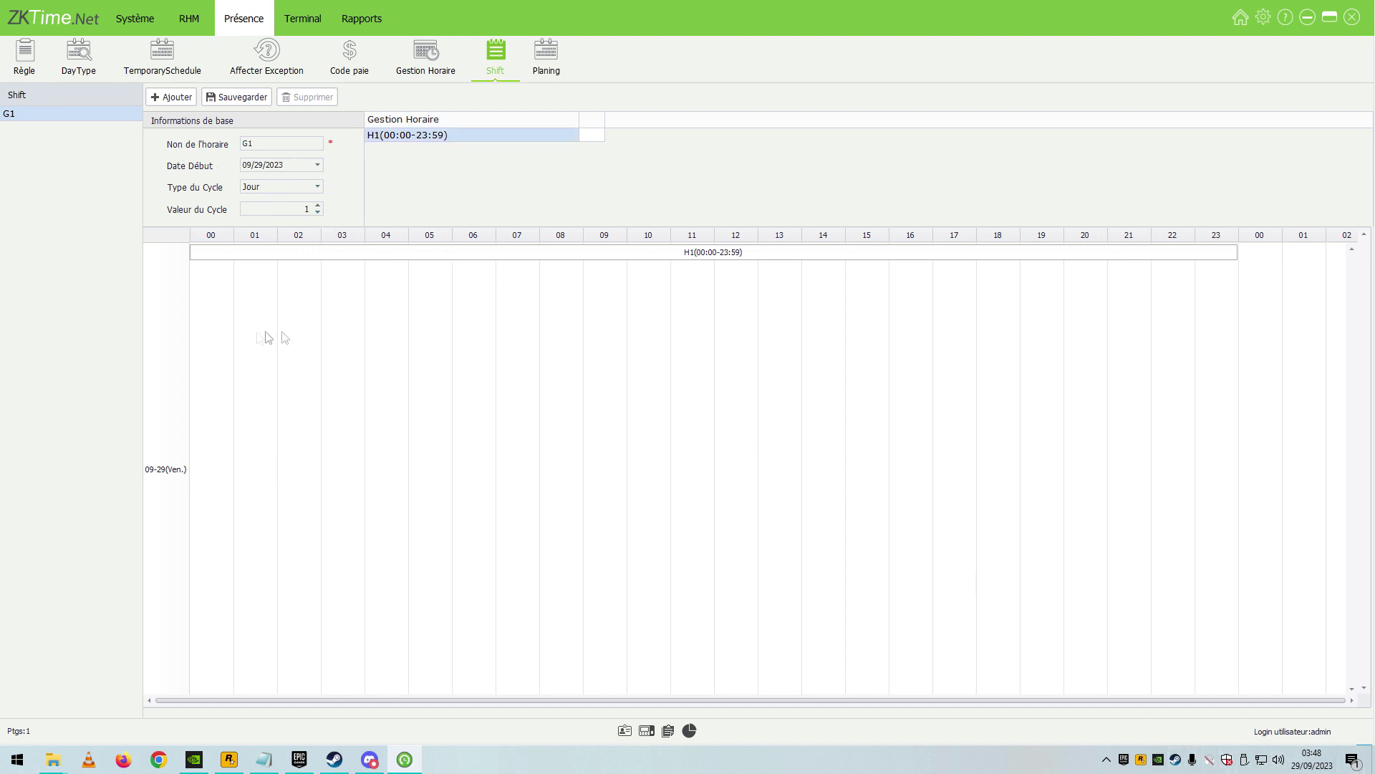
pyautogui.click(271, 185)
pyautogui.click(271, 186)
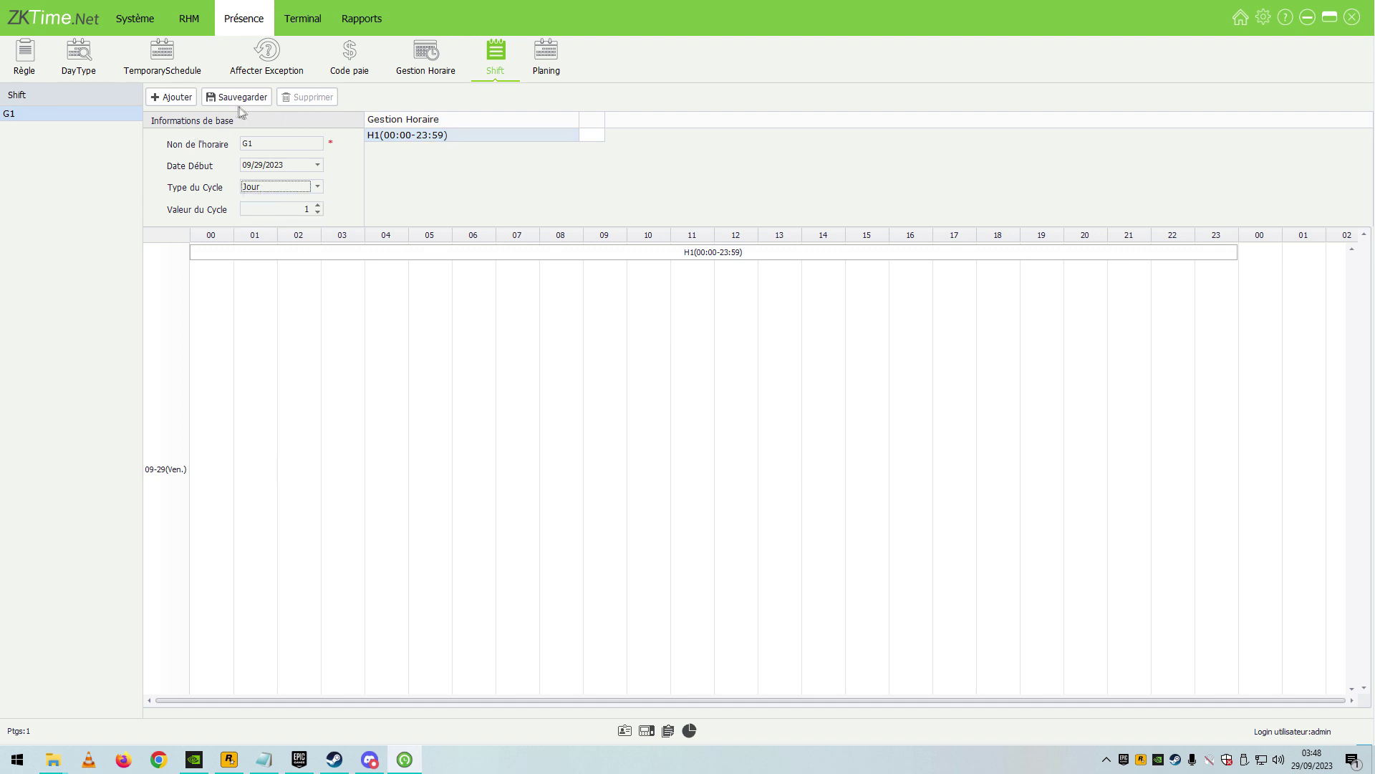
pyautogui.click(544, 49)
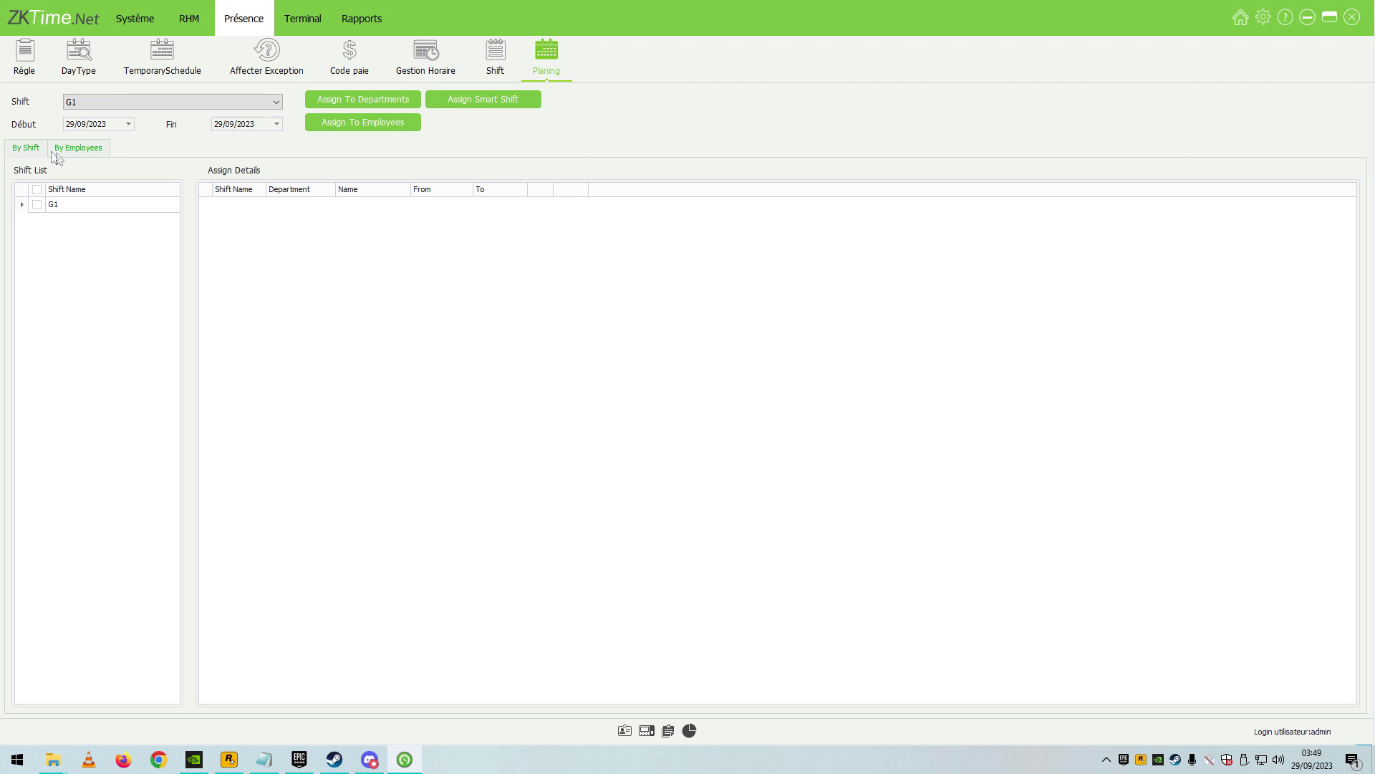
# Change the planning end date to 29/09/2025.
pyautogui.click(78, 149)
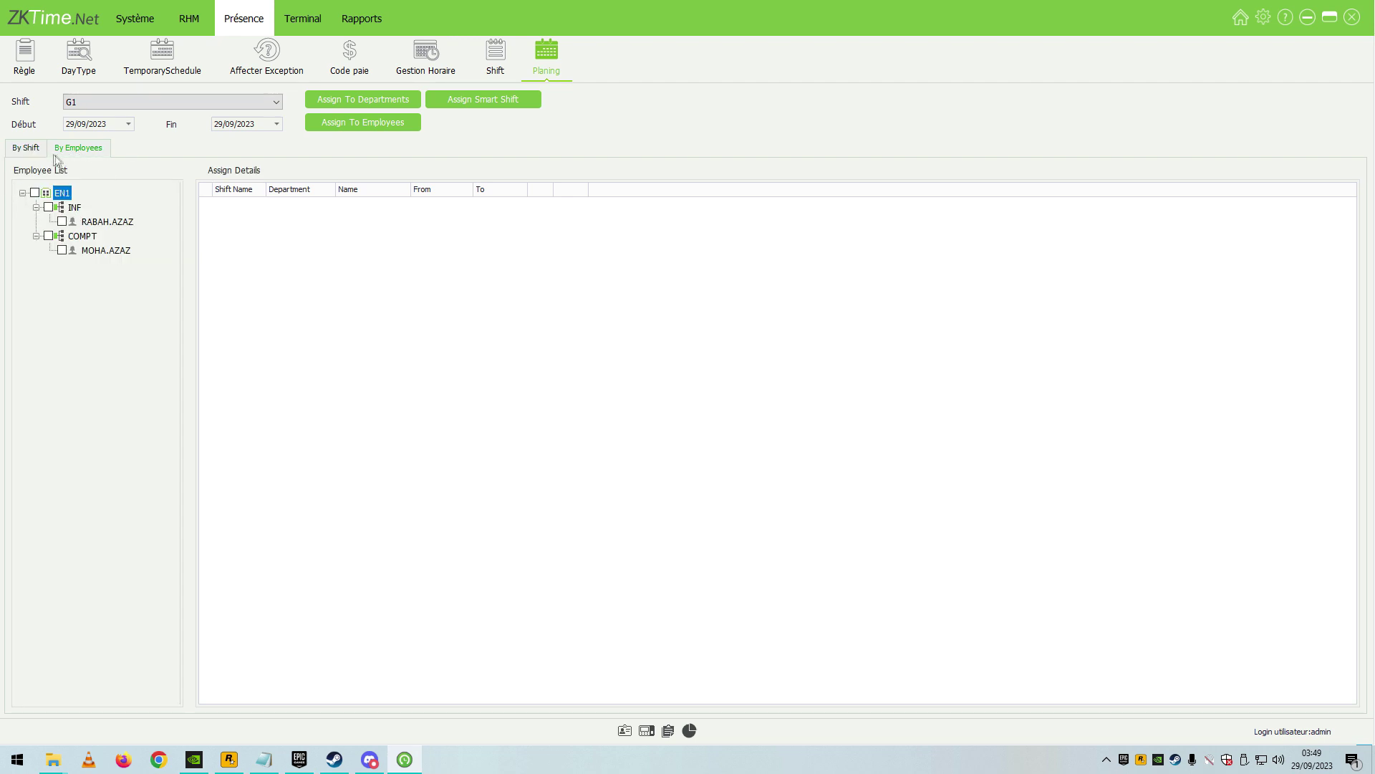
pyautogui.click(25, 149)
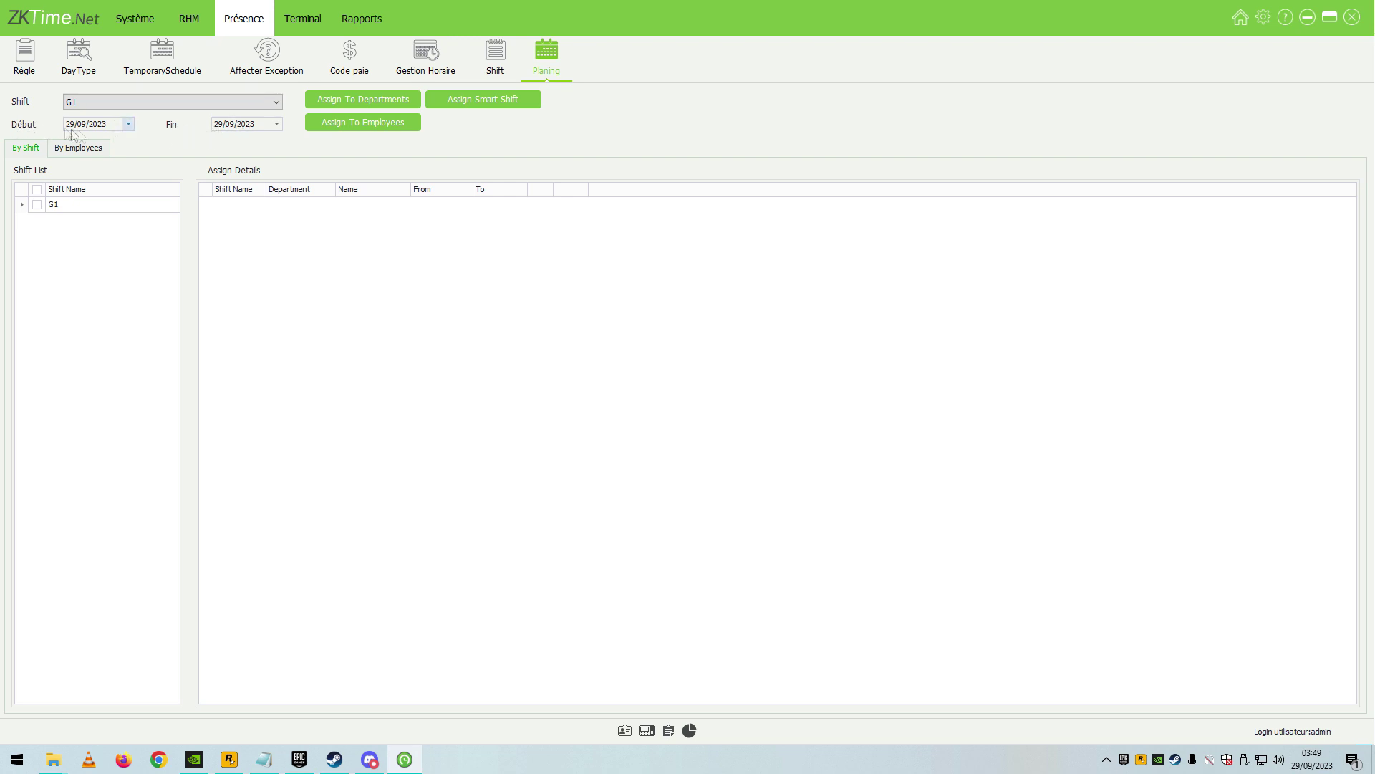
pyautogui.moveTo(254, 126); pyautogui.dragTo(244, 126)
pyautogui.doubleClick(256, 125)
pyautogui.click(146, 150)
# Assign shift G1 to the EN1 company's departments INF and COMPT.
pyautogui.click(371, 102)
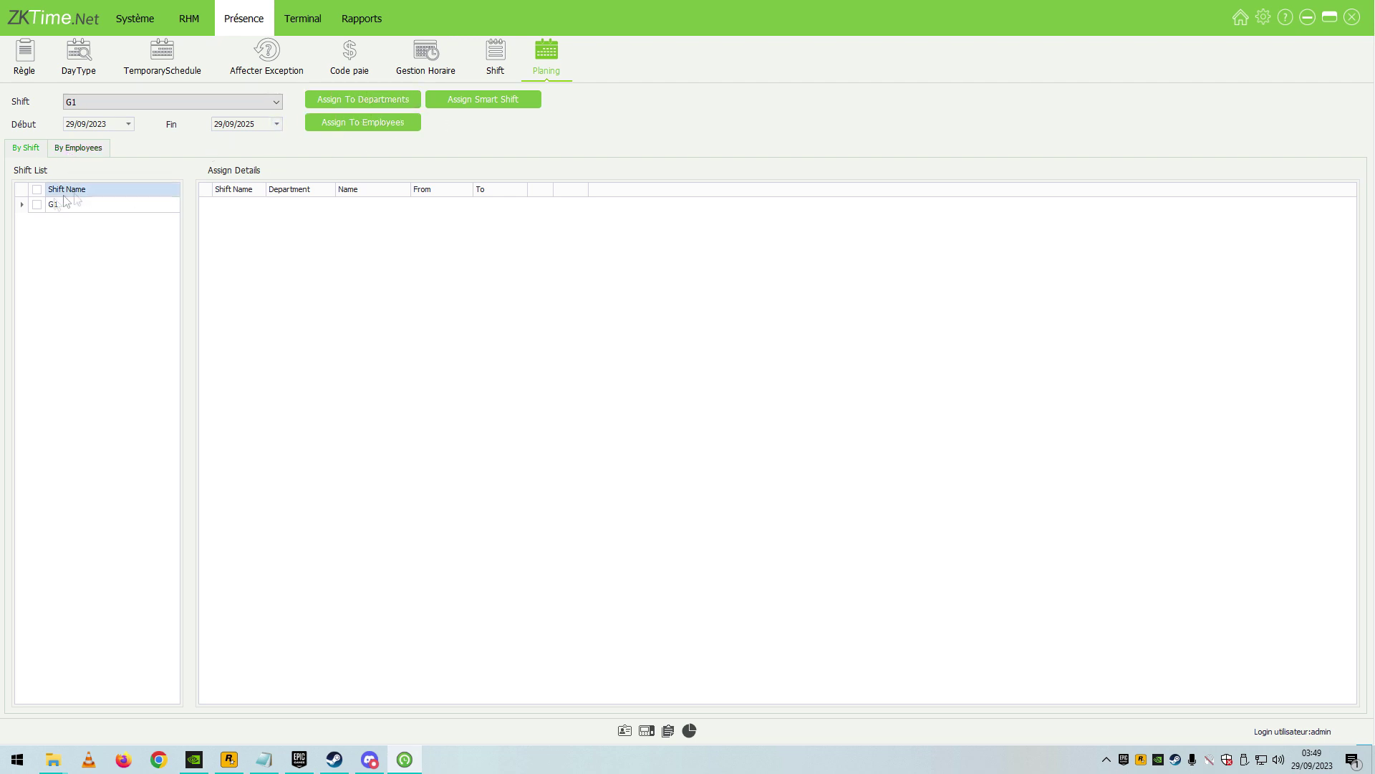
pyautogui.click(590, 292)
pyautogui.click(640, 494)
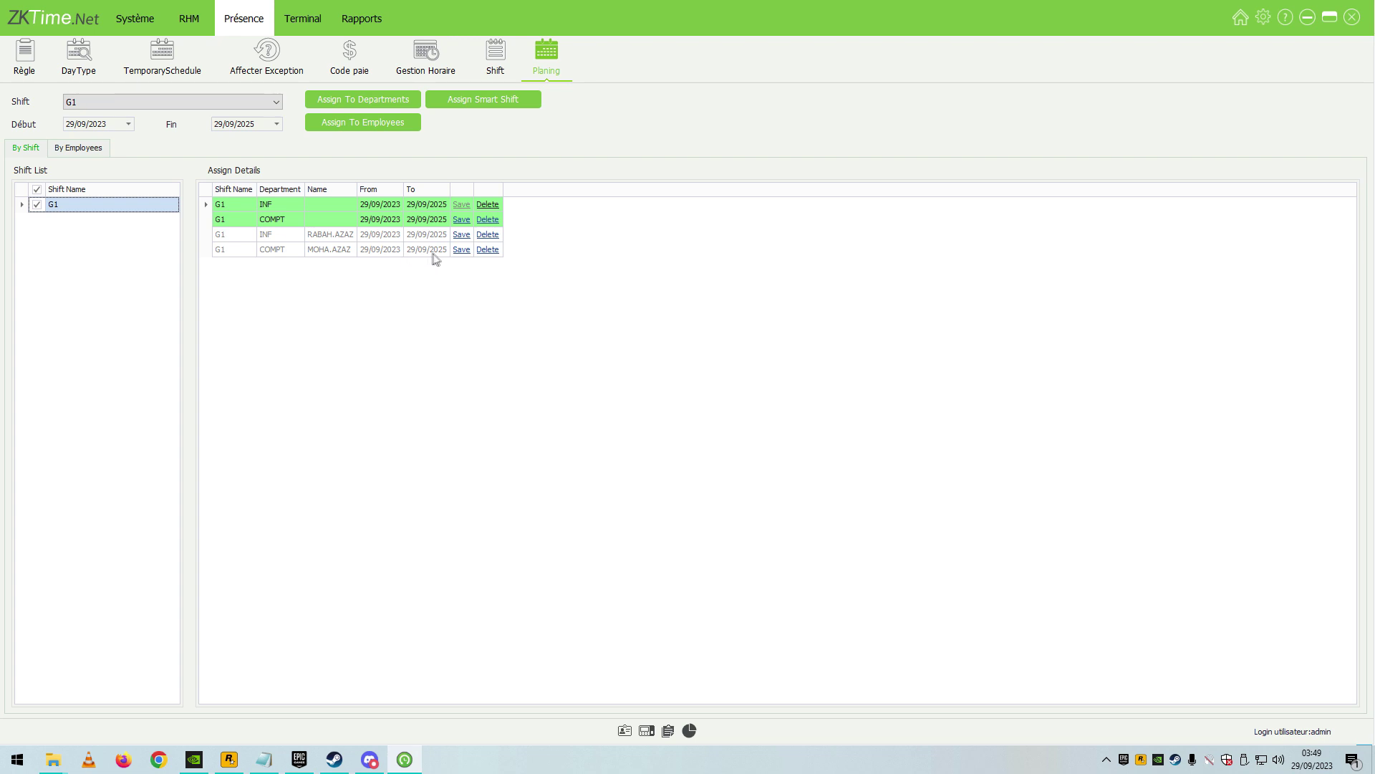
pyautogui.click(346, 225)
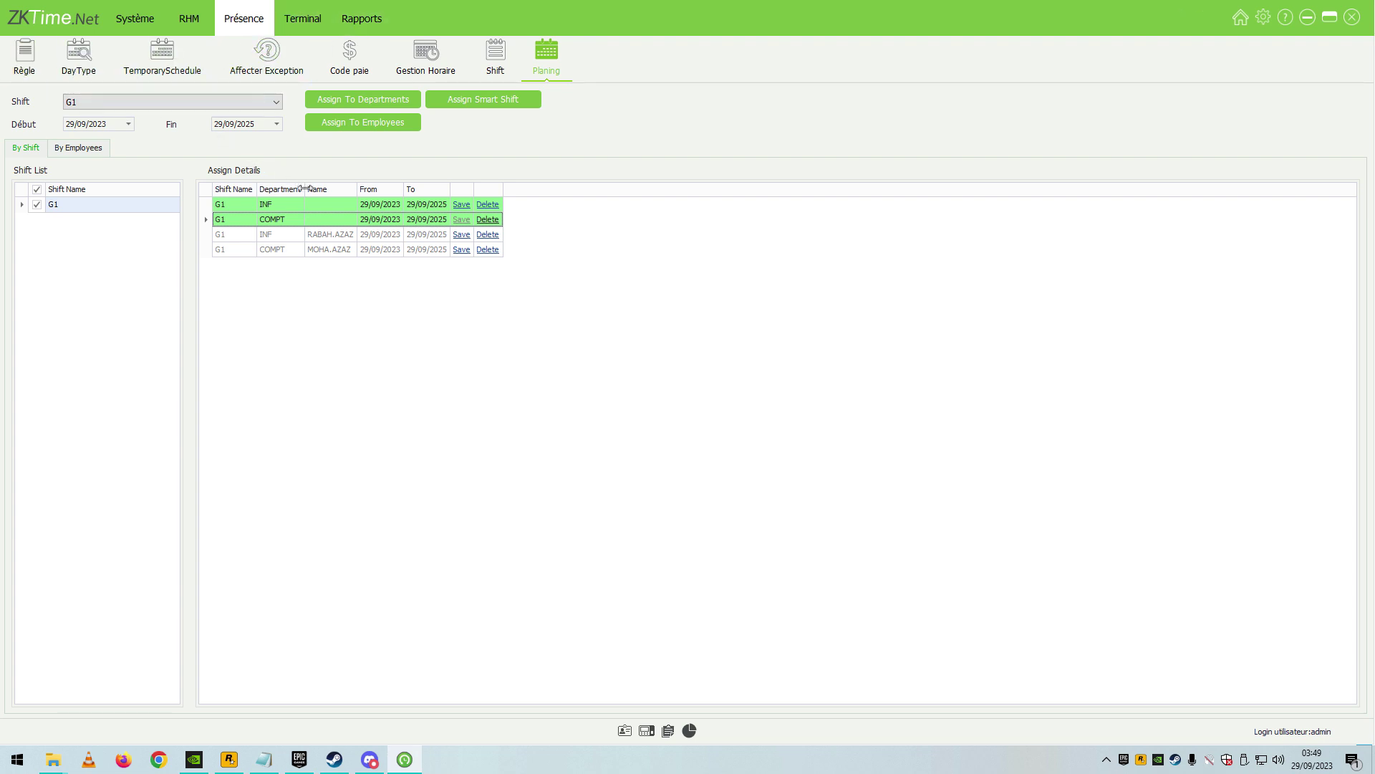
pyautogui.click(495, 54)
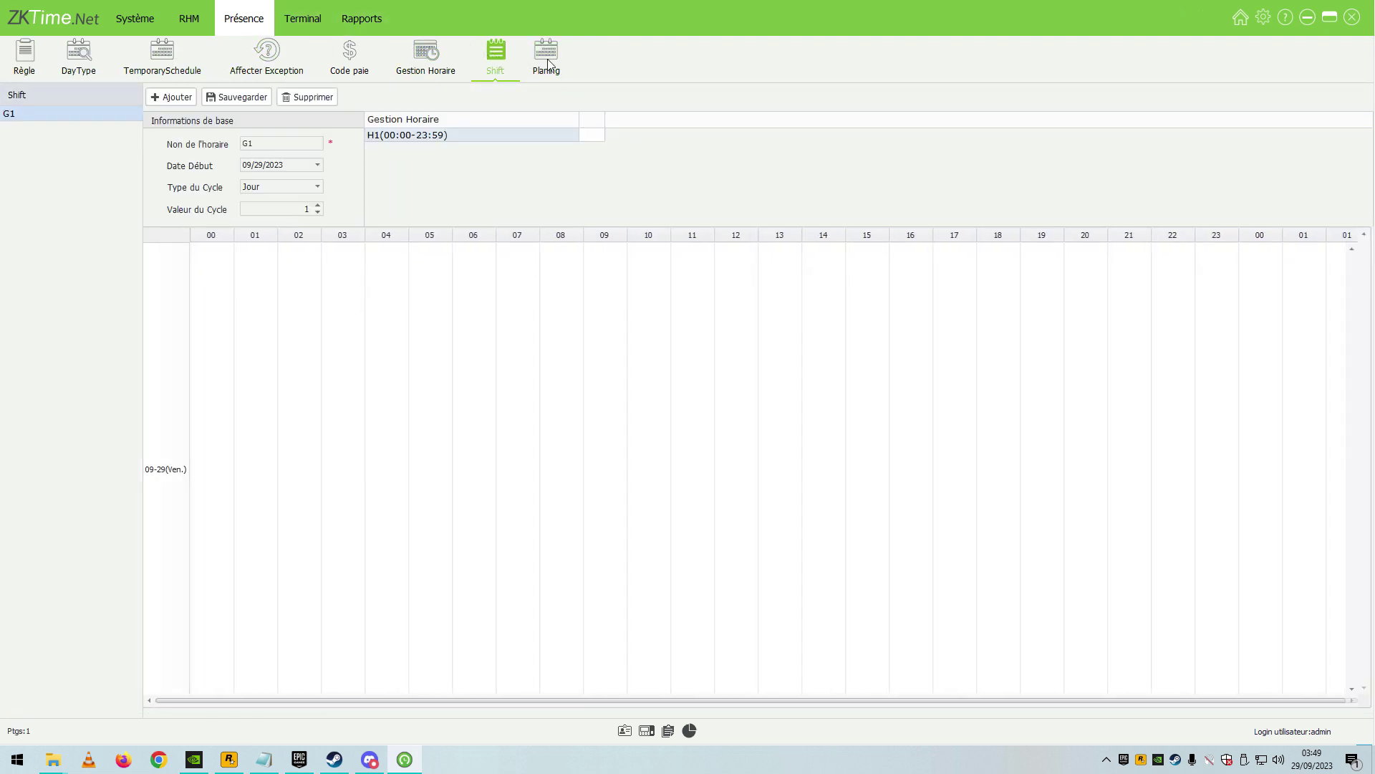
pyautogui.click(525, 59)
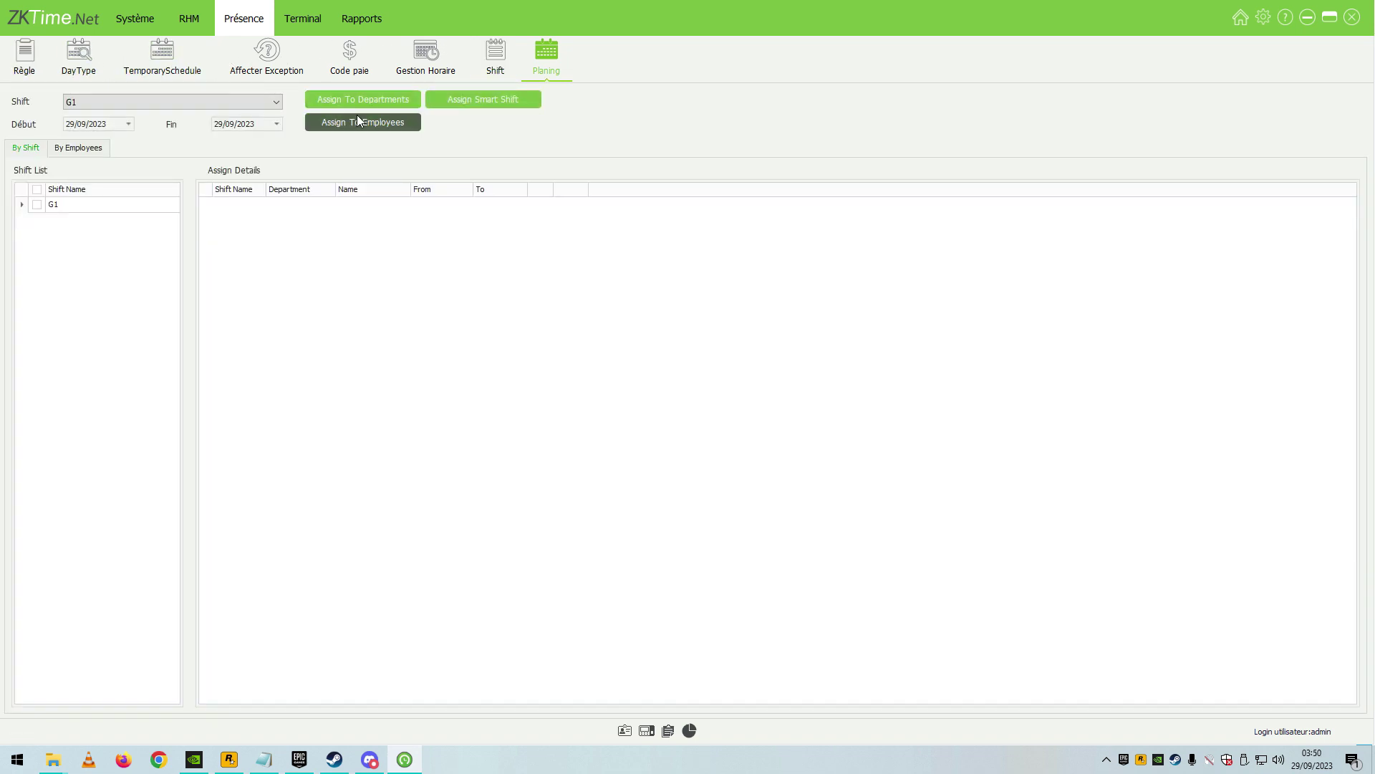
pyautogui.click(114, 108)
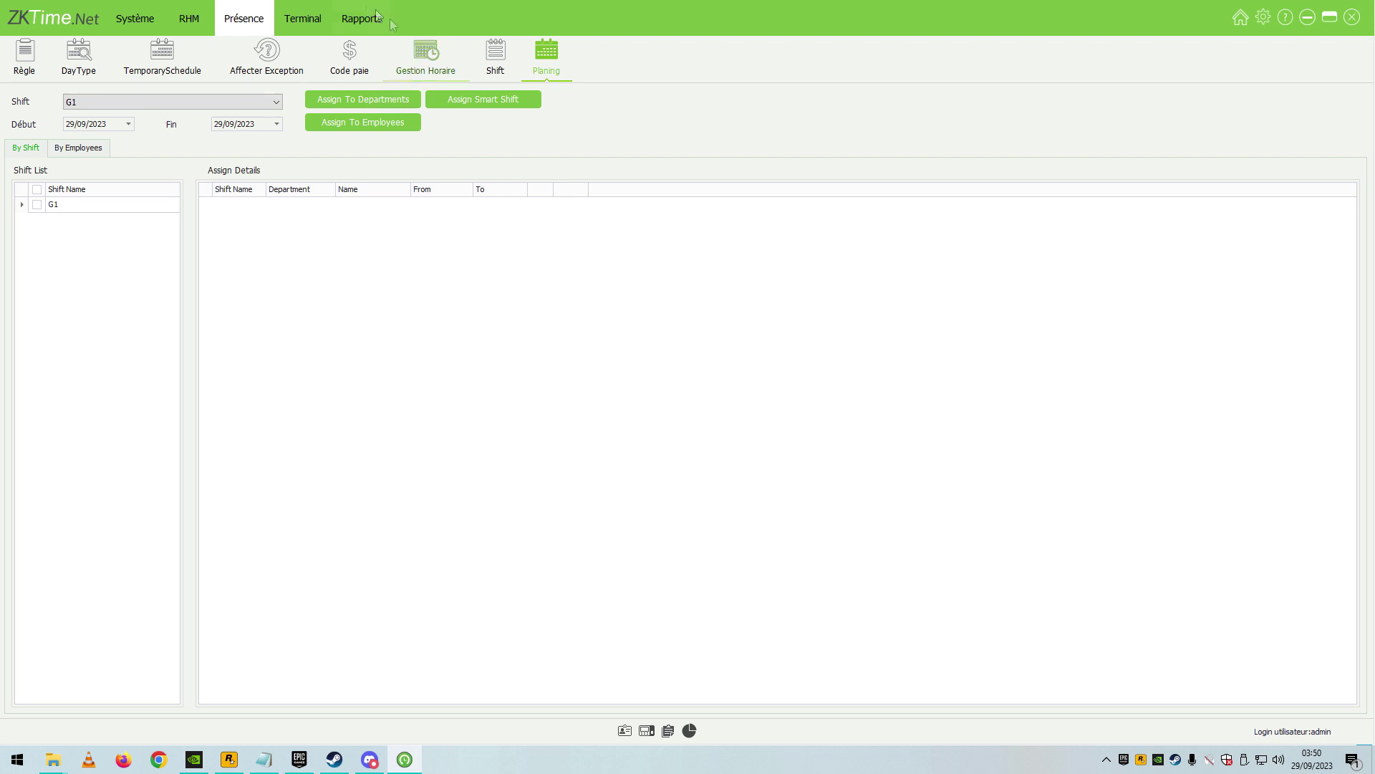
# Sync data with the NewYork terminal with fingerprint syncing turned off.
pyautogui.click(354, 25)
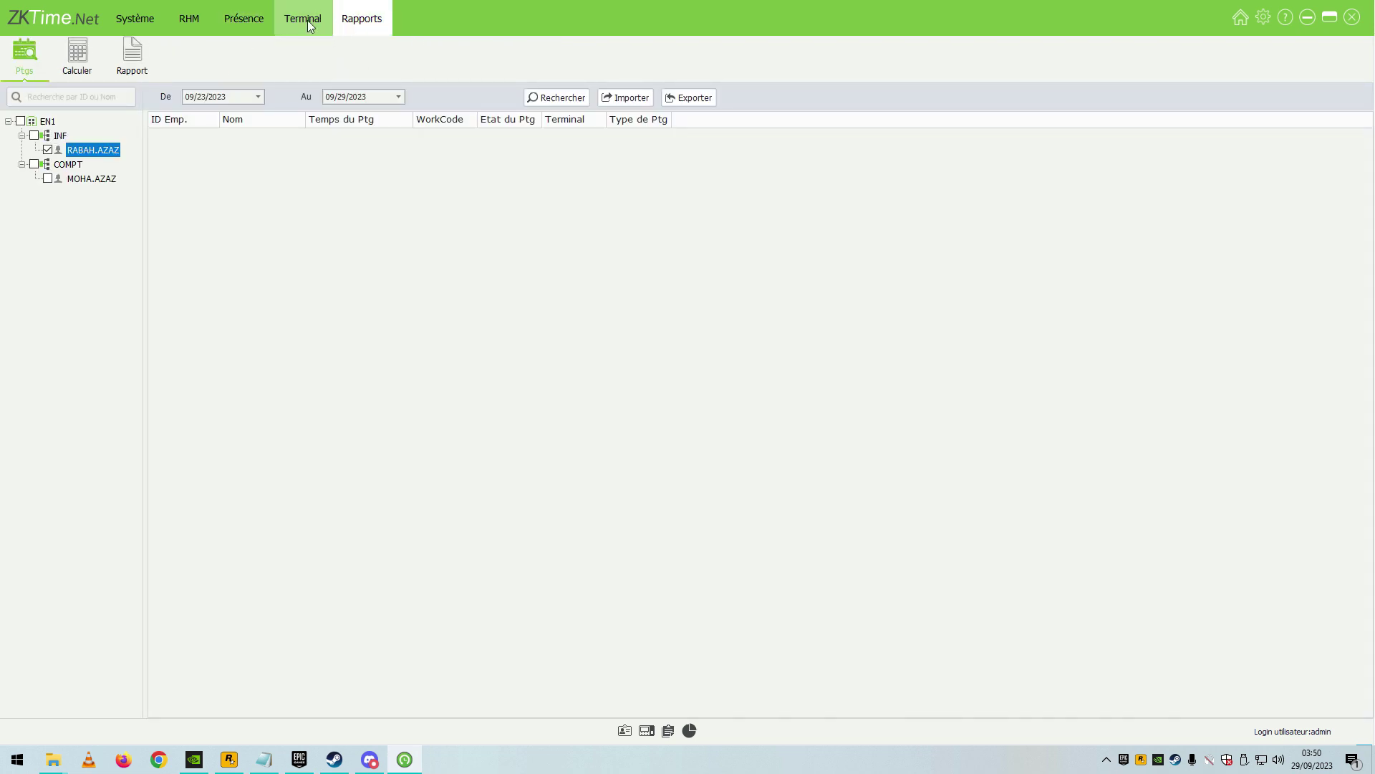
pyautogui.click(307, 20)
pyautogui.click(220, 61)
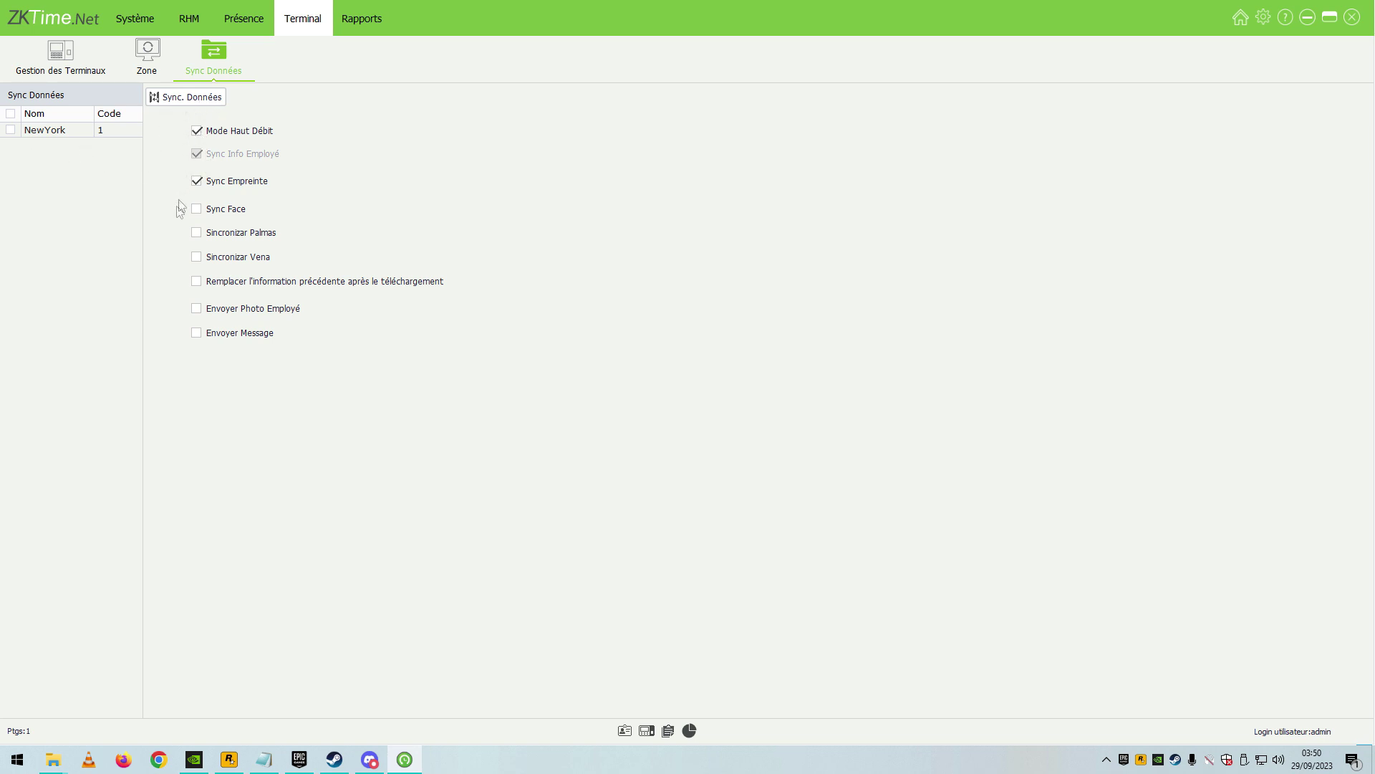
pyautogui.click(10, 130)
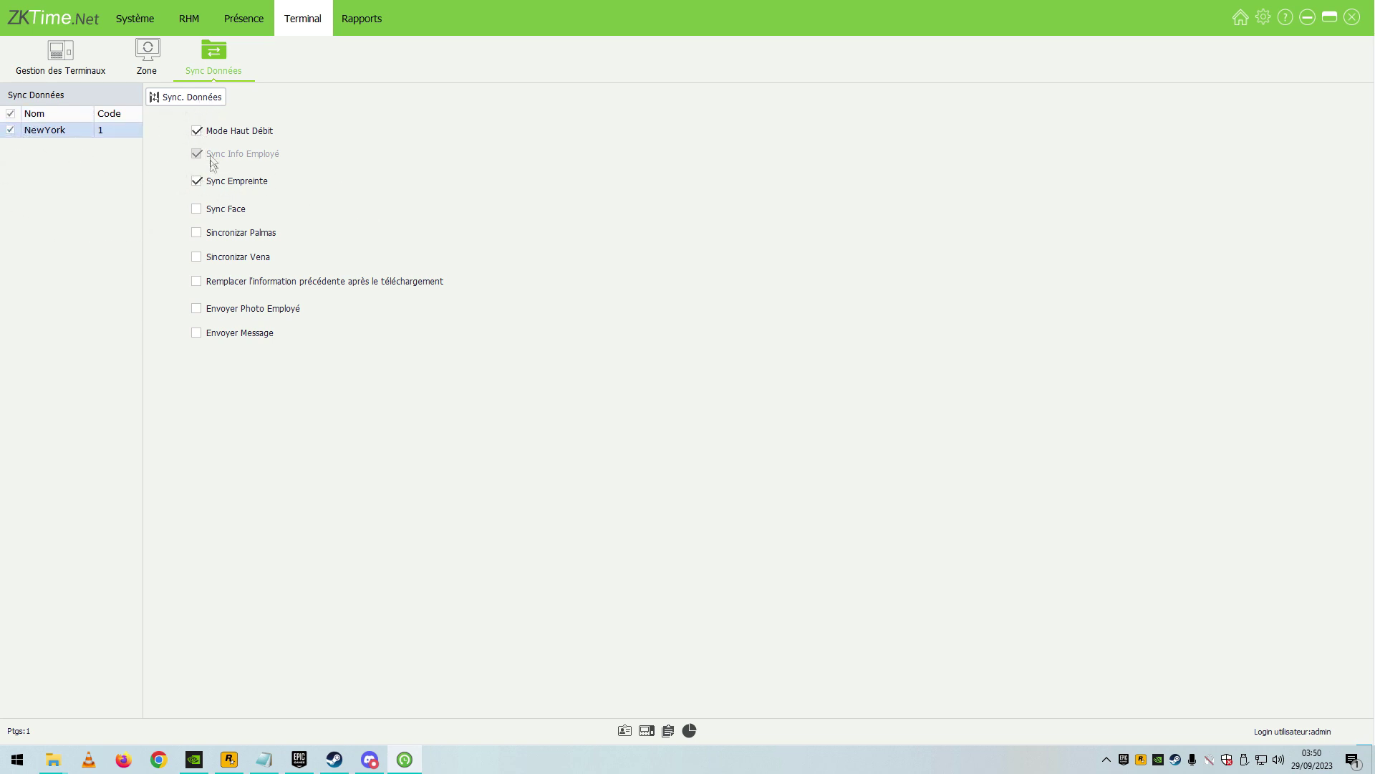
pyautogui.click(197, 182)
pyautogui.click(198, 135)
pyautogui.click(191, 99)
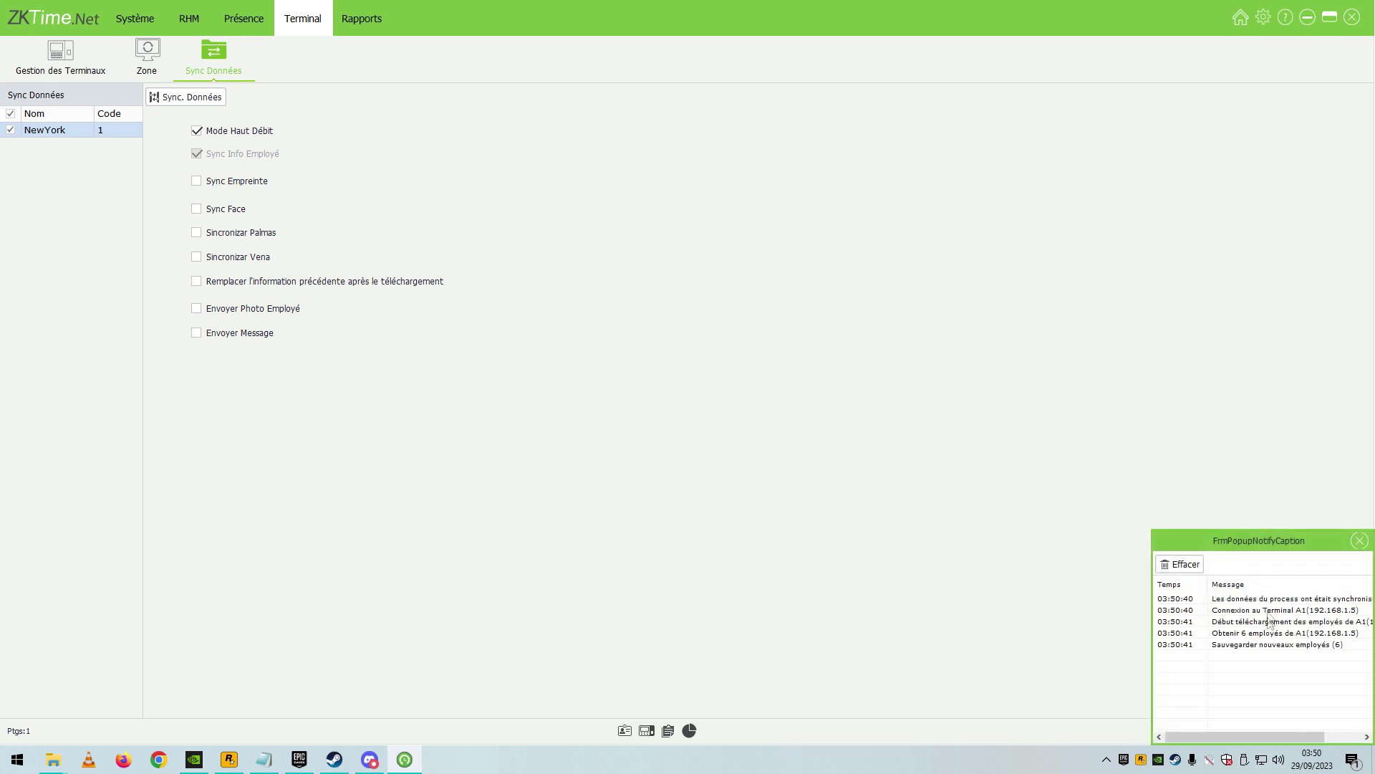
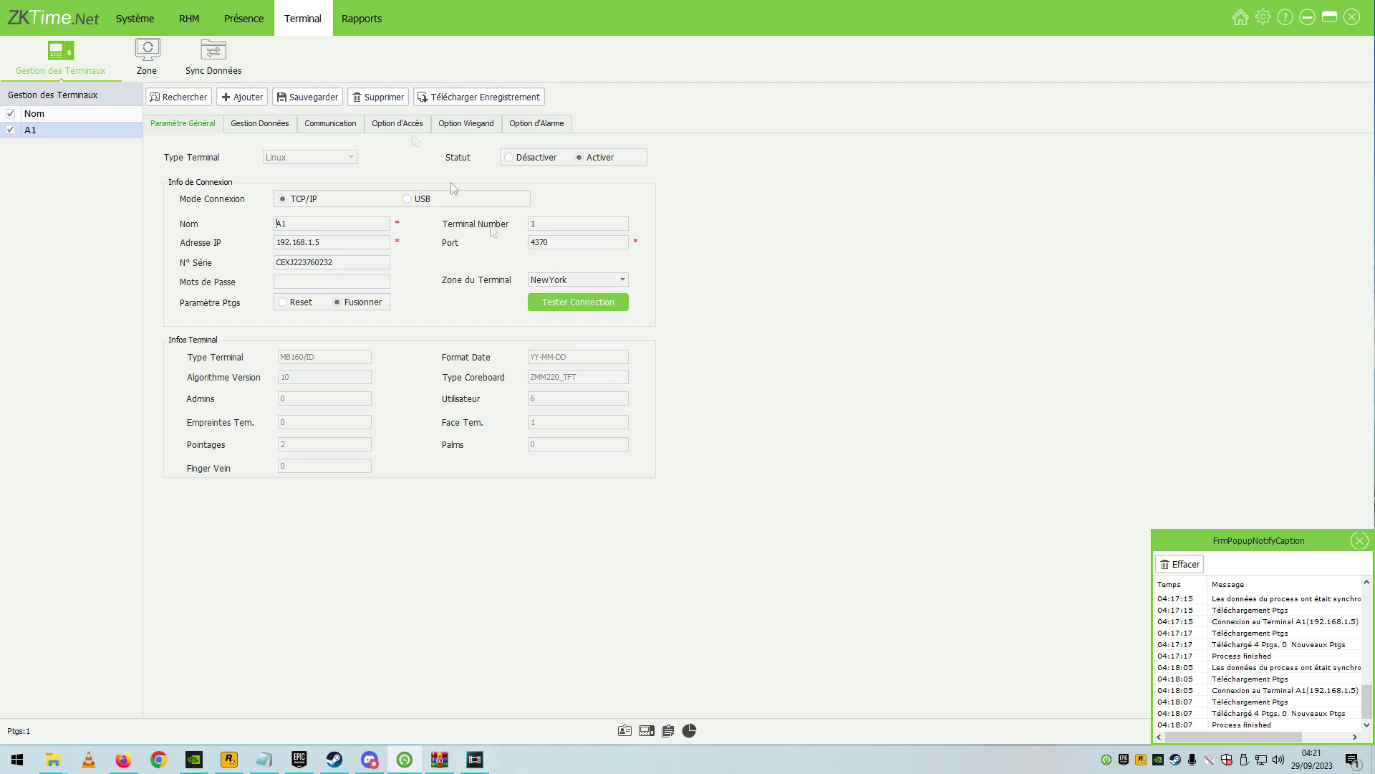
# Download punches from terminal A1 (4 punches, 0 new) and open the Rapports punch records for 23/09–29/09/2023.
pyautogui.click(476, 105)
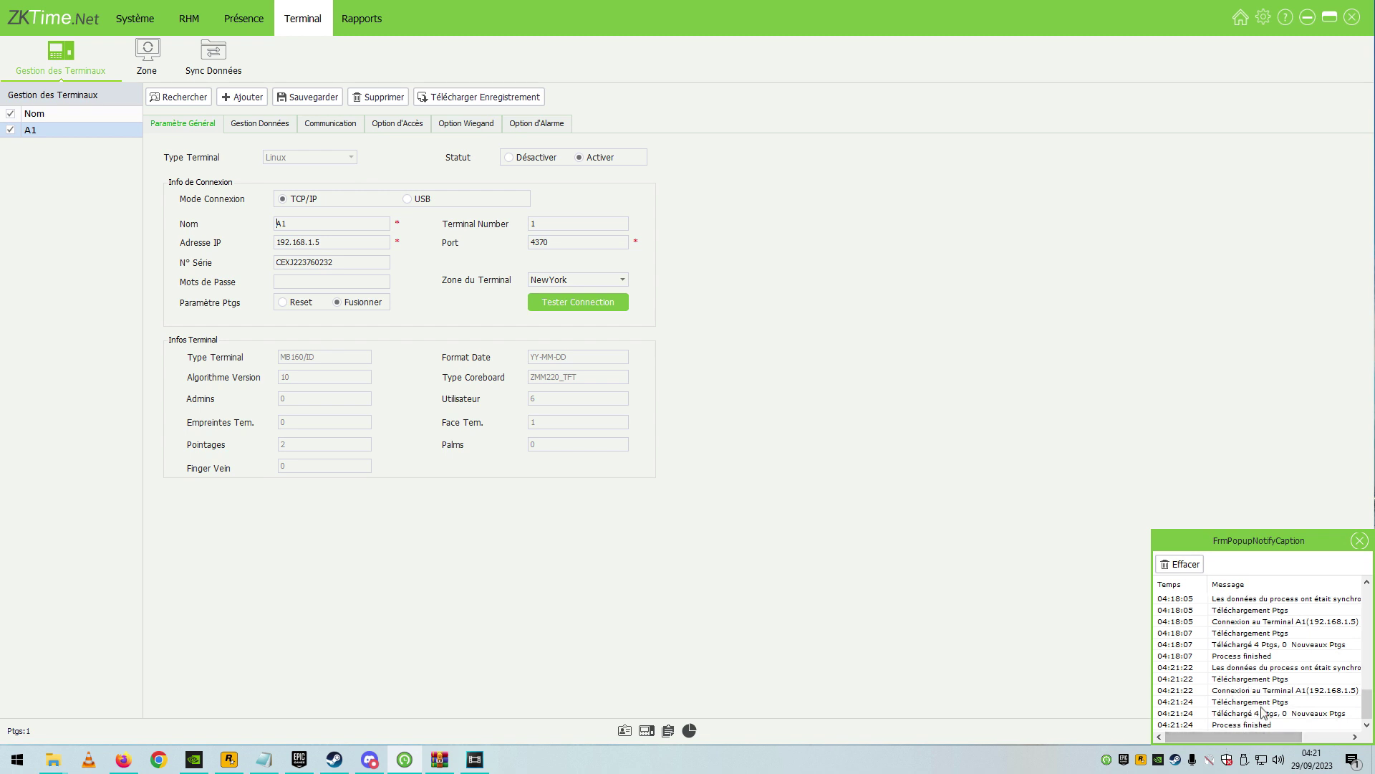
pyautogui.click(367, 32)
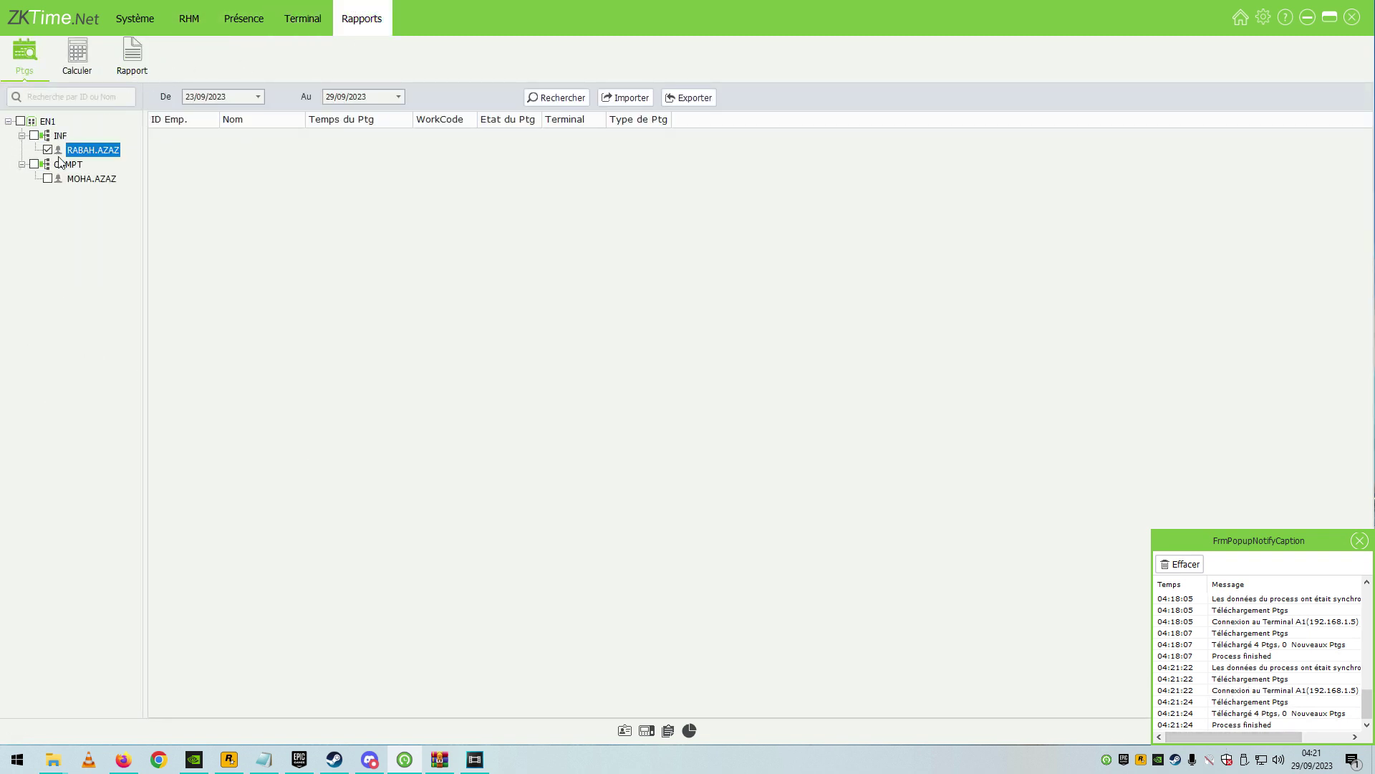
# List punches for all EN1 employees for 23/09/2023–29/09/2023.
pyautogui.click(21, 121)
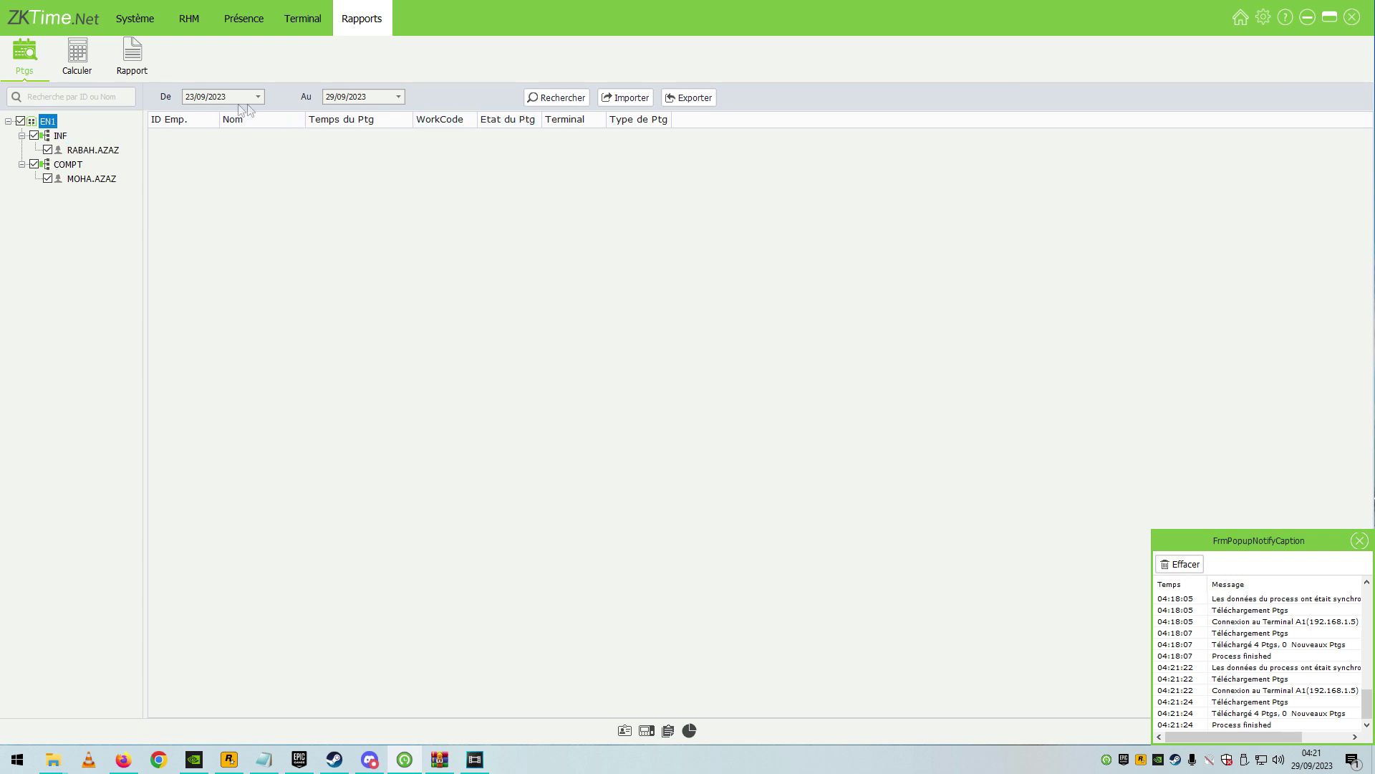
pyautogui.click(187, 100)
pyautogui.click(330, 100)
pyautogui.click(561, 106)
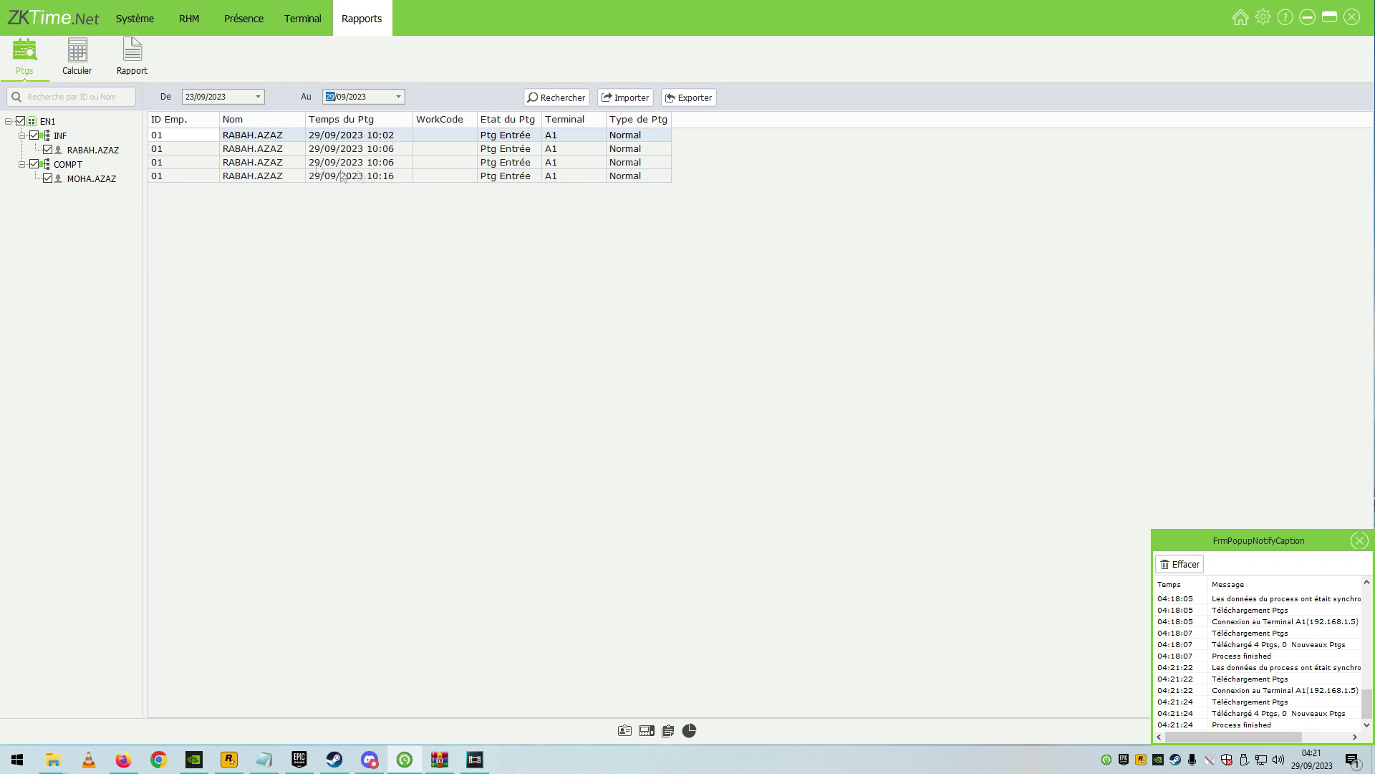
pyautogui.click(73, 52)
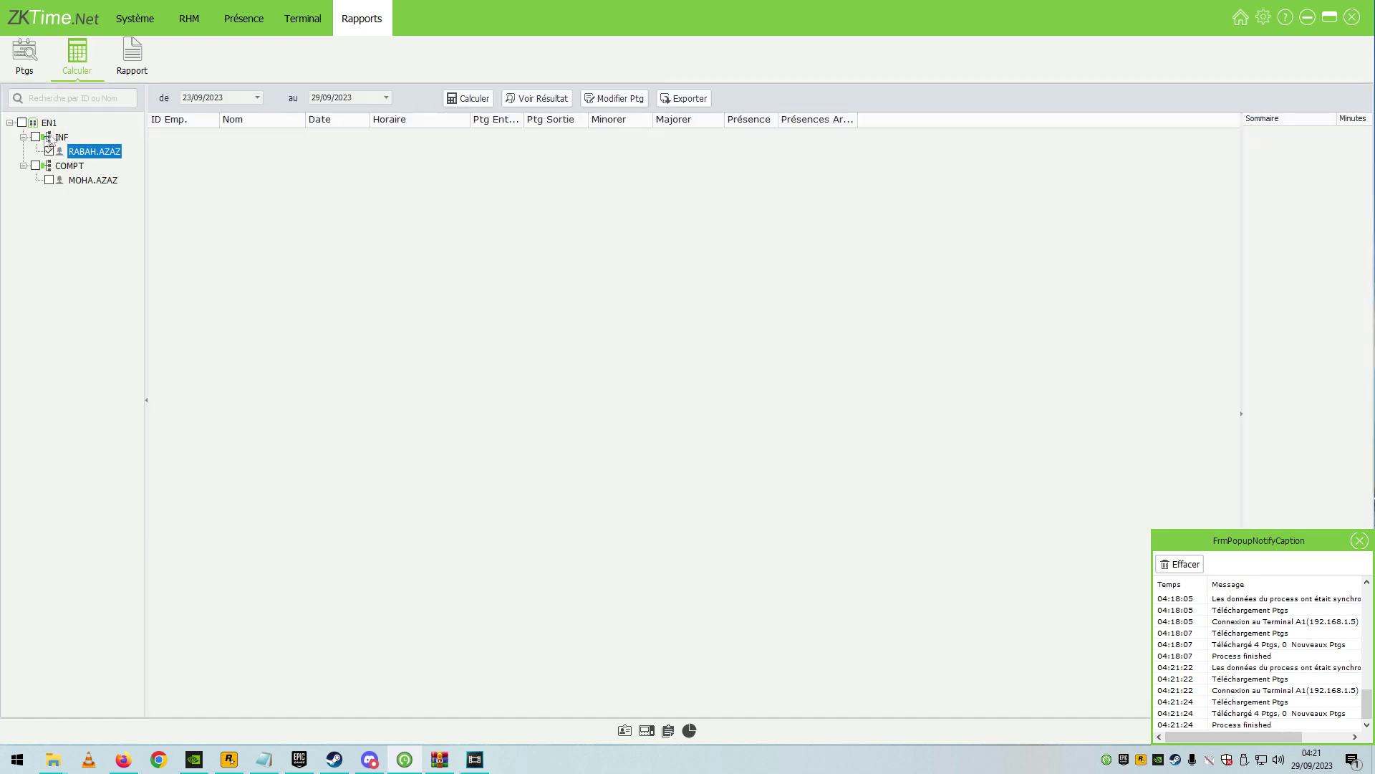
pyautogui.click(464, 101)
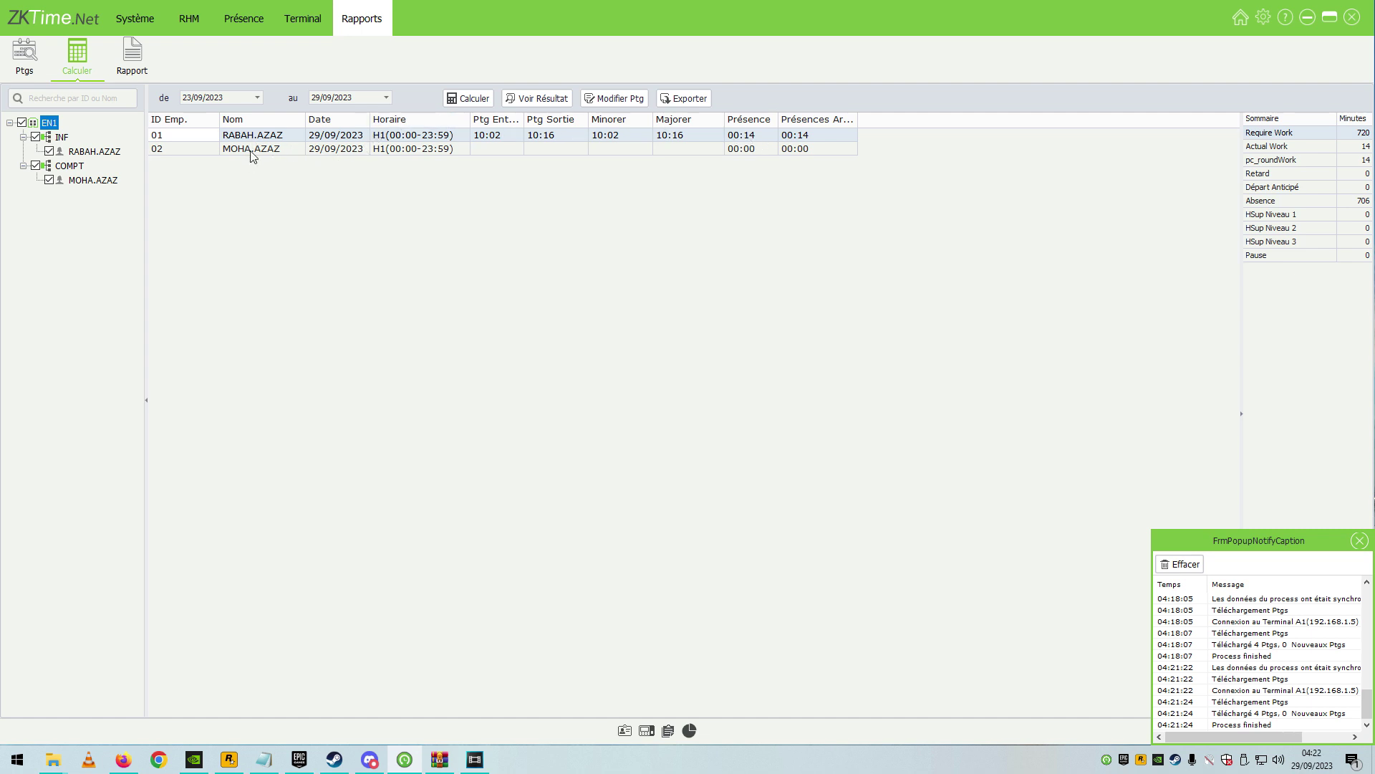
pyautogui.click(296, 153)
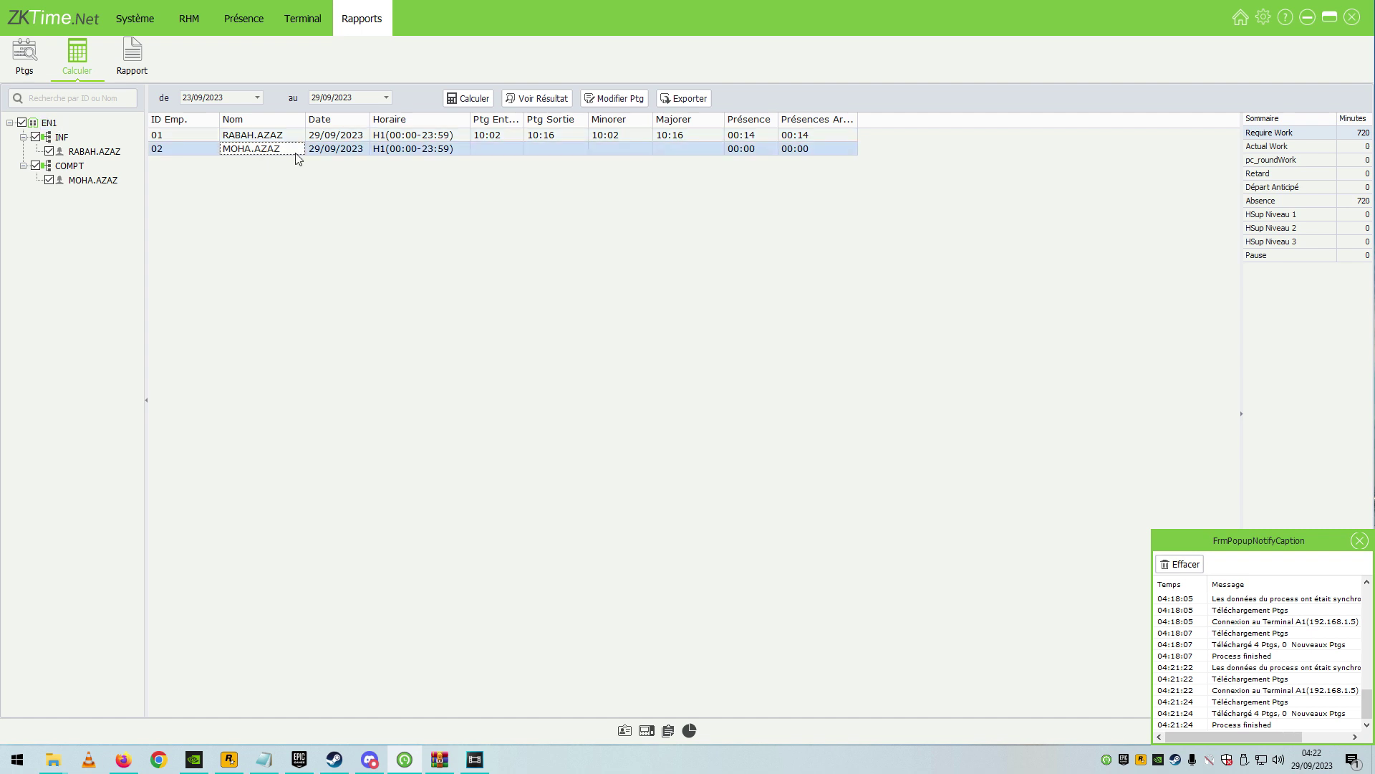
pyautogui.click(552, 137)
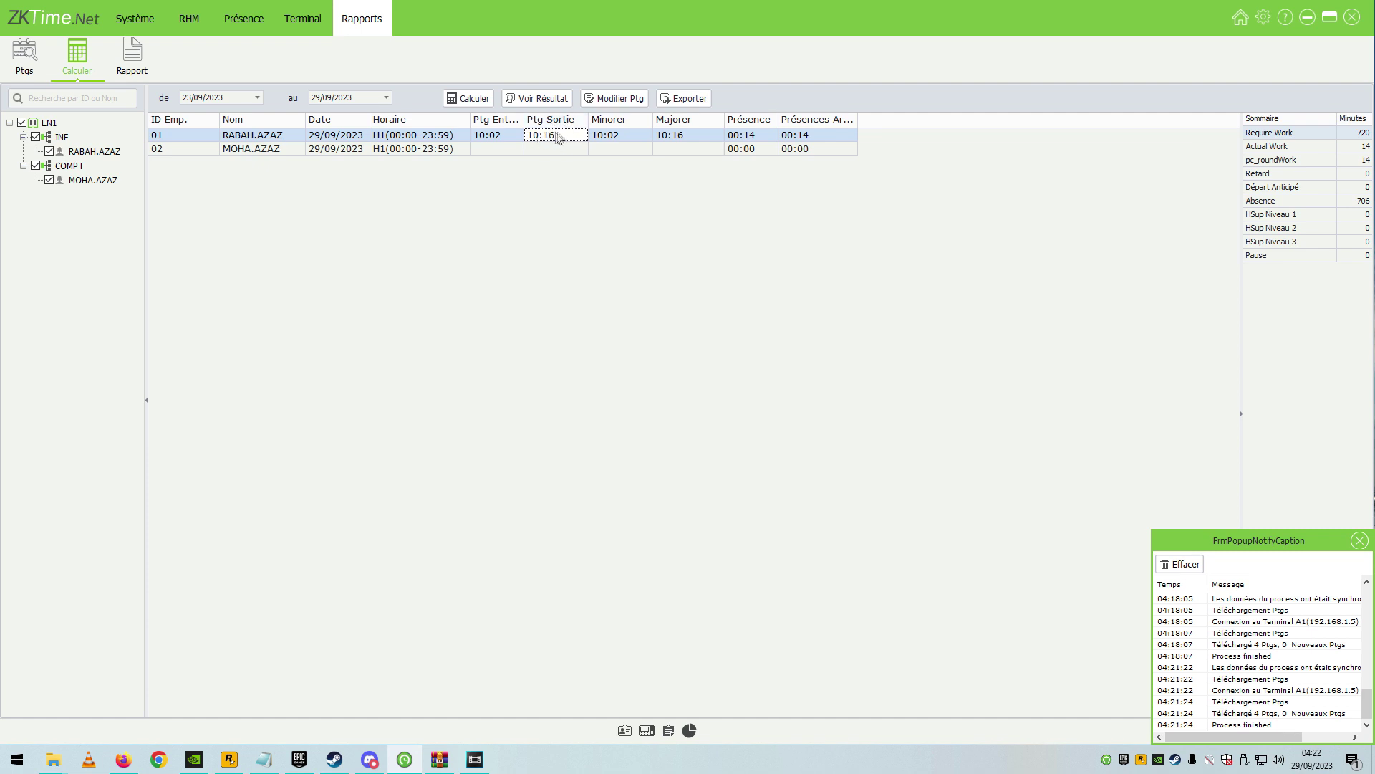
pyautogui.click(614, 98)
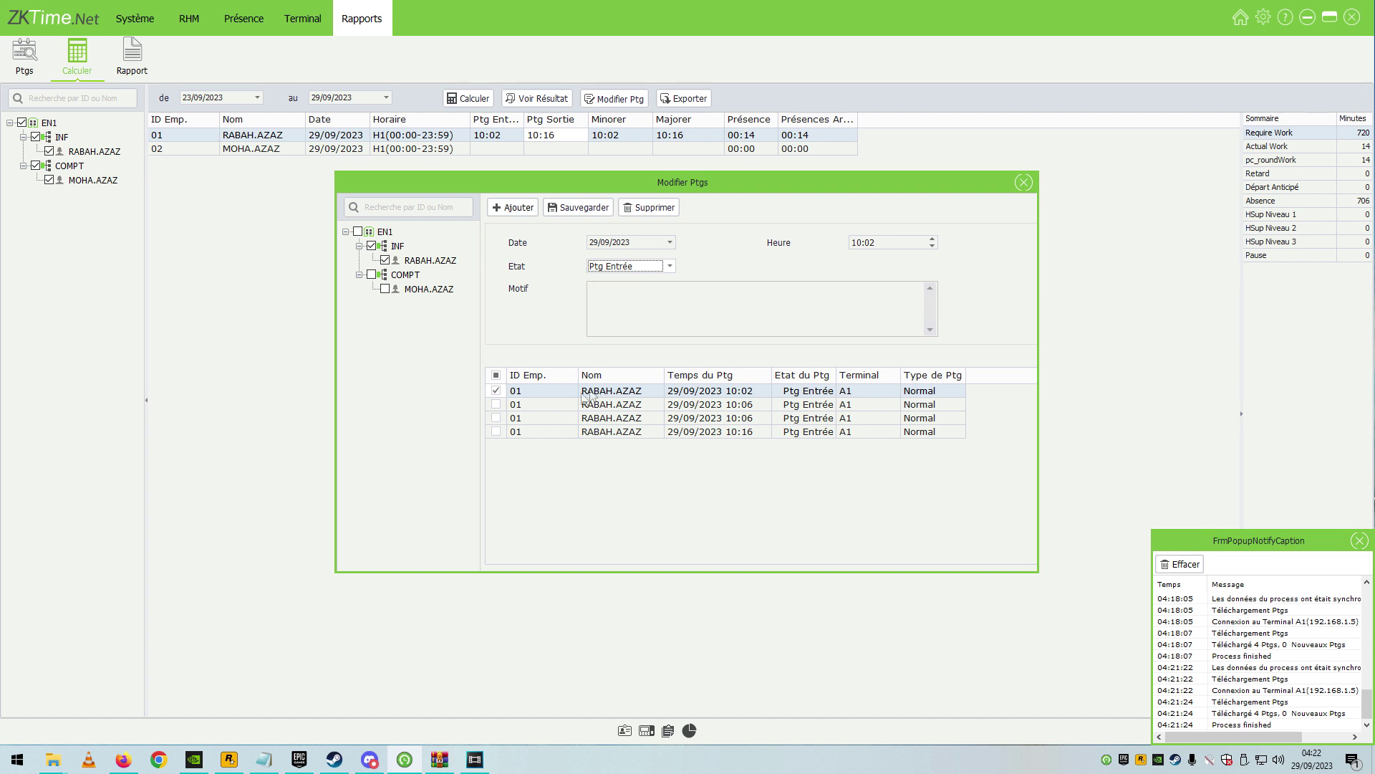
pyautogui.click(716, 436)
pyautogui.moveTo(881, 245); pyautogui.dragTo(873, 247)
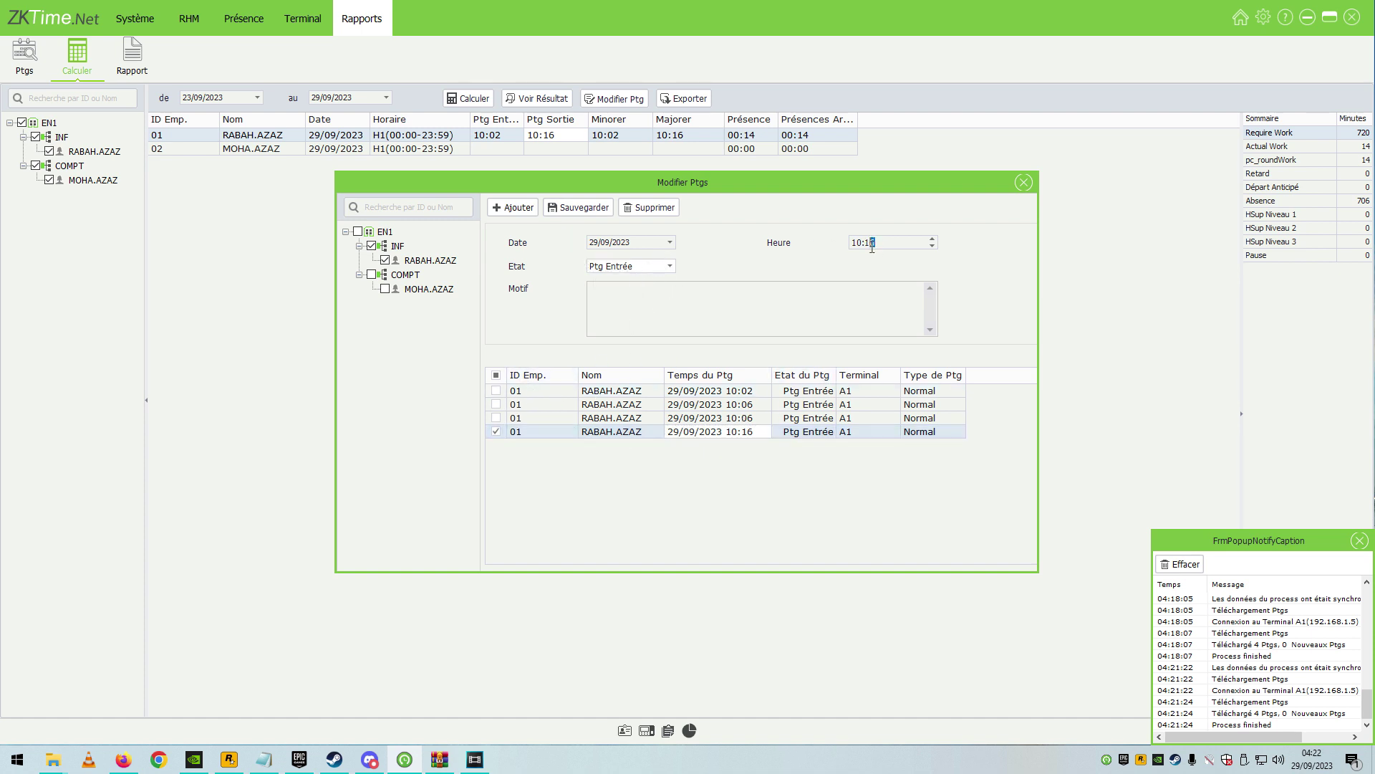
pyautogui.write('30')
pyautogui.click(581, 207)
pyautogui.click(1024, 182)
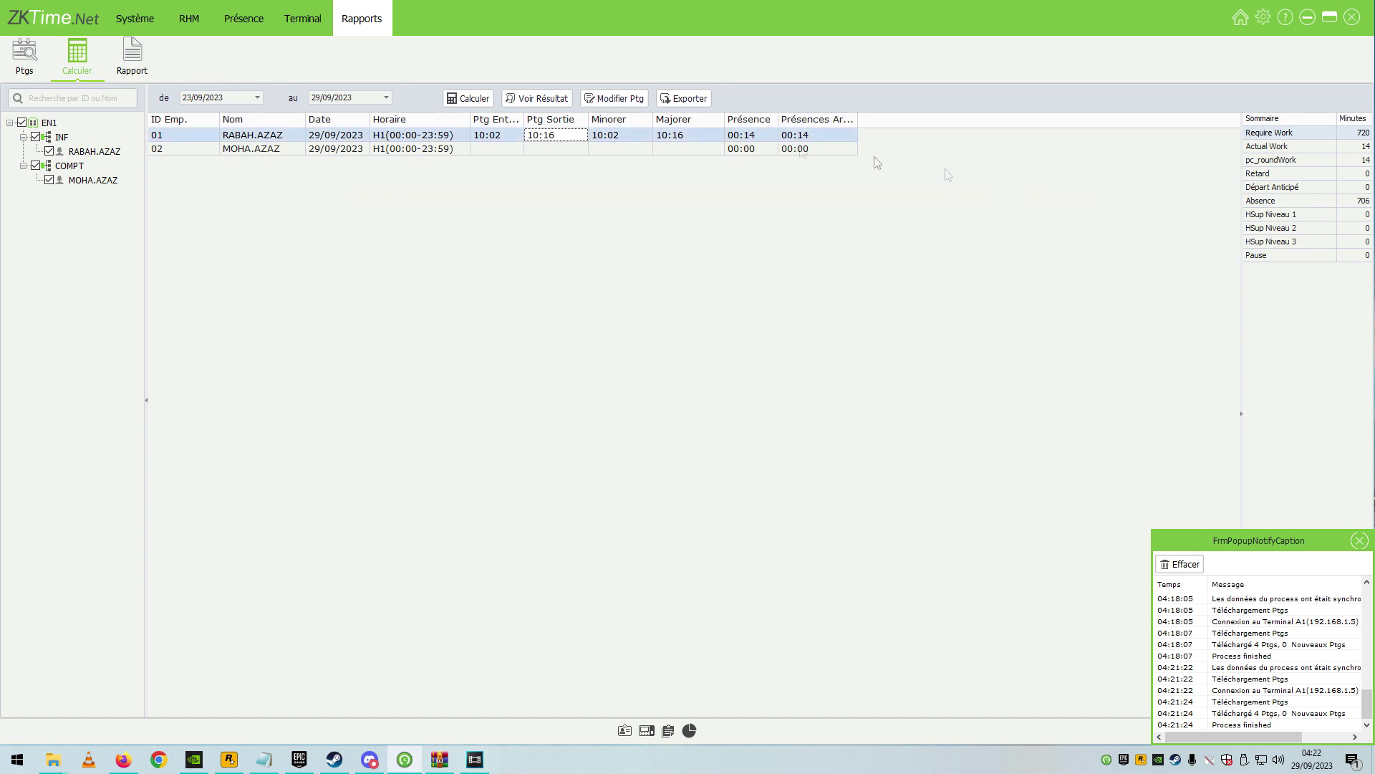
pyautogui.click(471, 99)
pyautogui.click(253, 149)
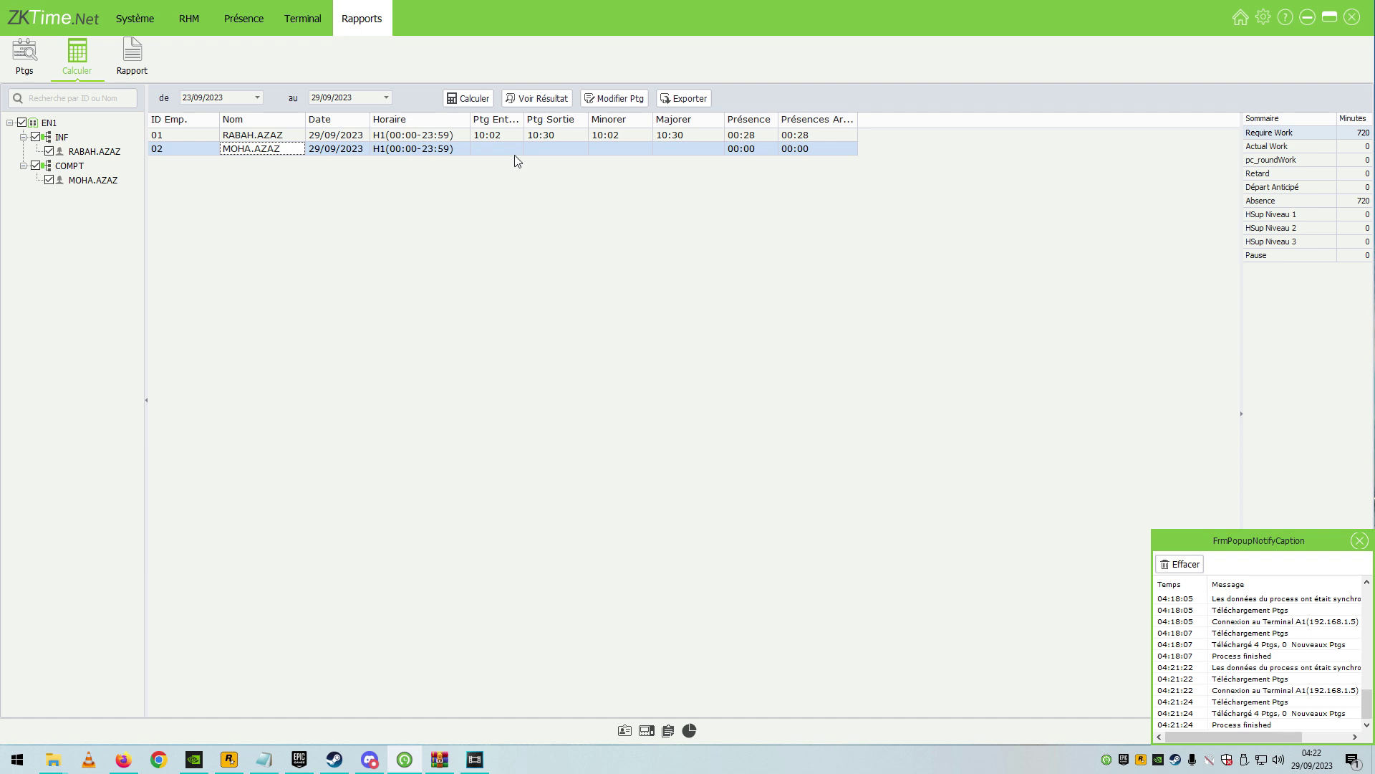
pyautogui.click(619, 99)
pyautogui.click(668, 267)
pyautogui.click(645, 282)
pyautogui.click(850, 242)
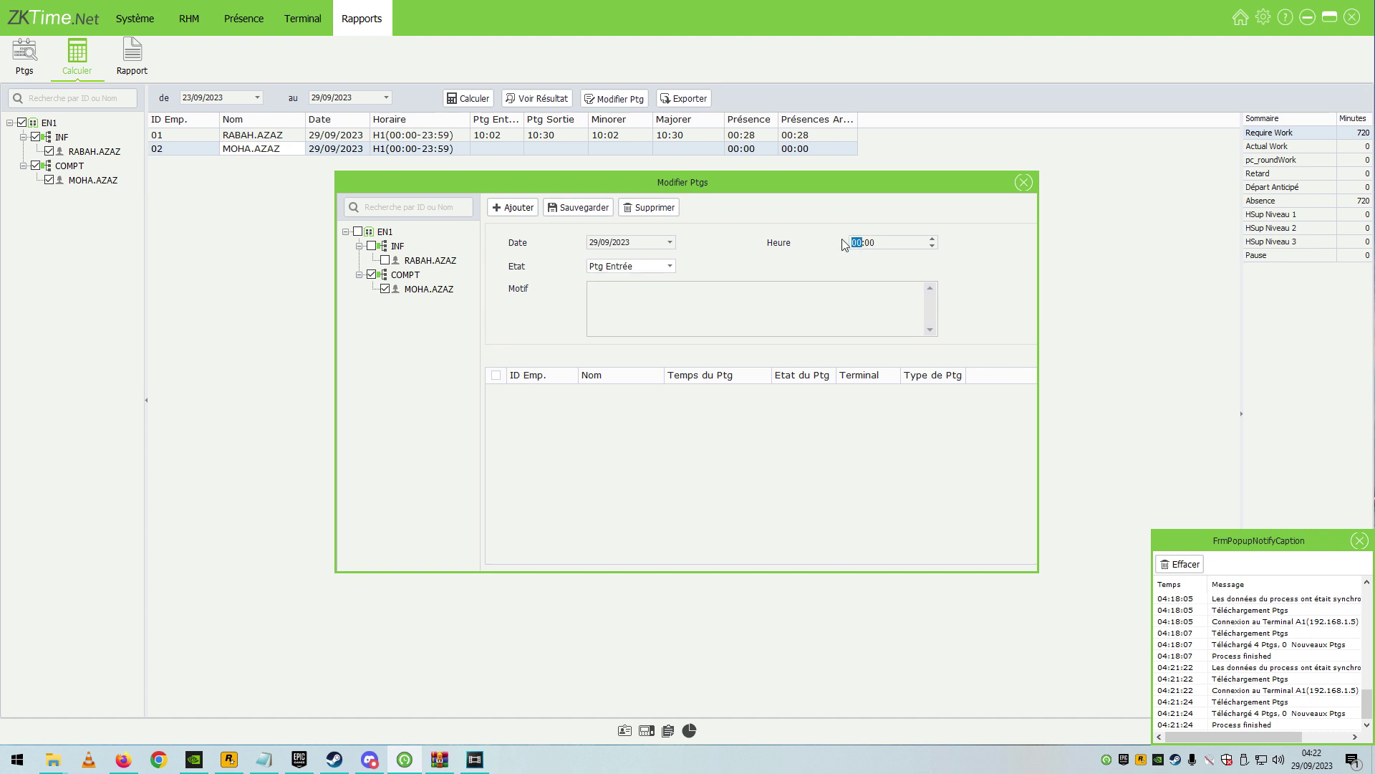
pyautogui.write('8')
pyautogui.click(515, 207)
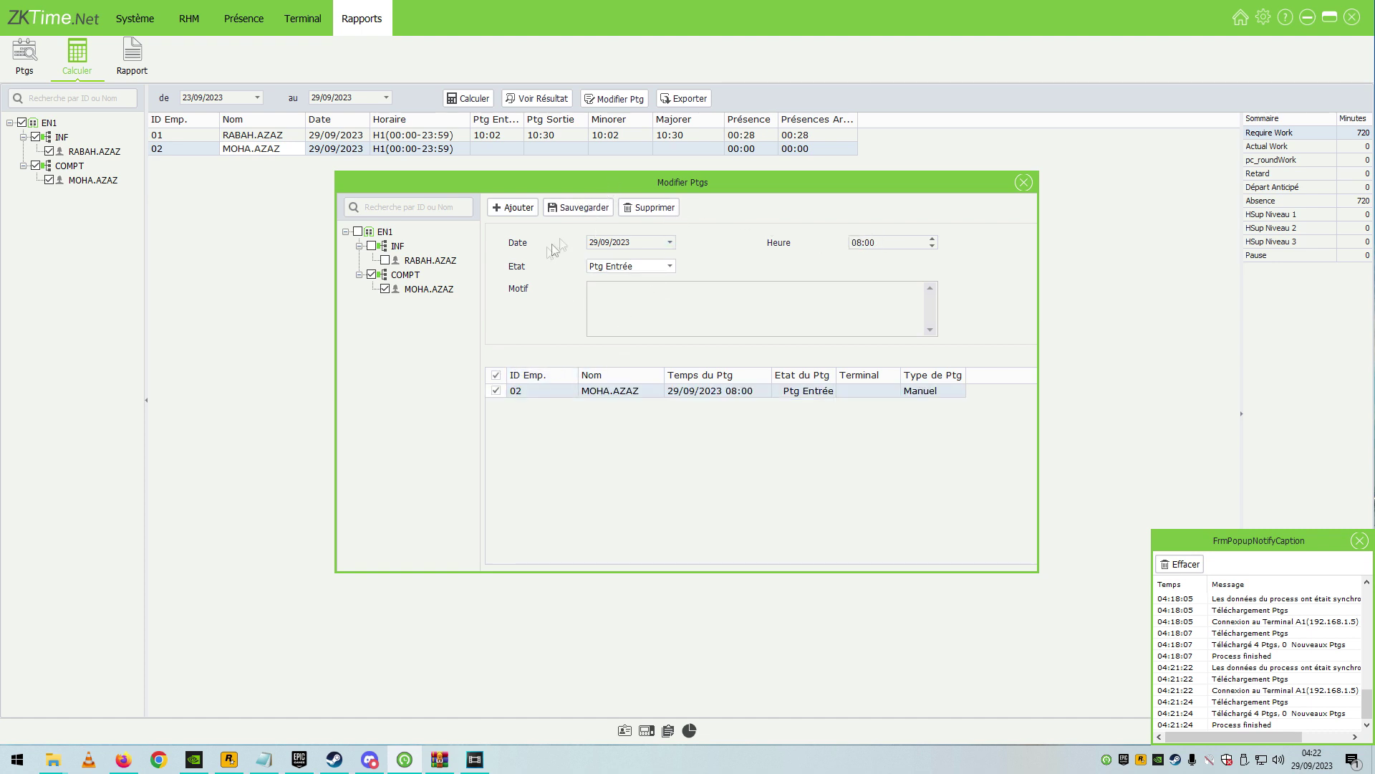
pyautogui.click(633, 267)
pyautogui.click(623, 294)
pyautogui.click(877, 242)
pyautogui.write('12:00')
pyautogui.click(513, 207)
pyautogui.click(645, 266)
pyautogui.click(642, 264)
pyautogui.click(854, 245)
pyautogui.write('13:00')
pyautogui.click(513, 207)
pyautogui.click(644, 266)
pyautogui.click(621, 294)
pyautogui.click(860, 243)
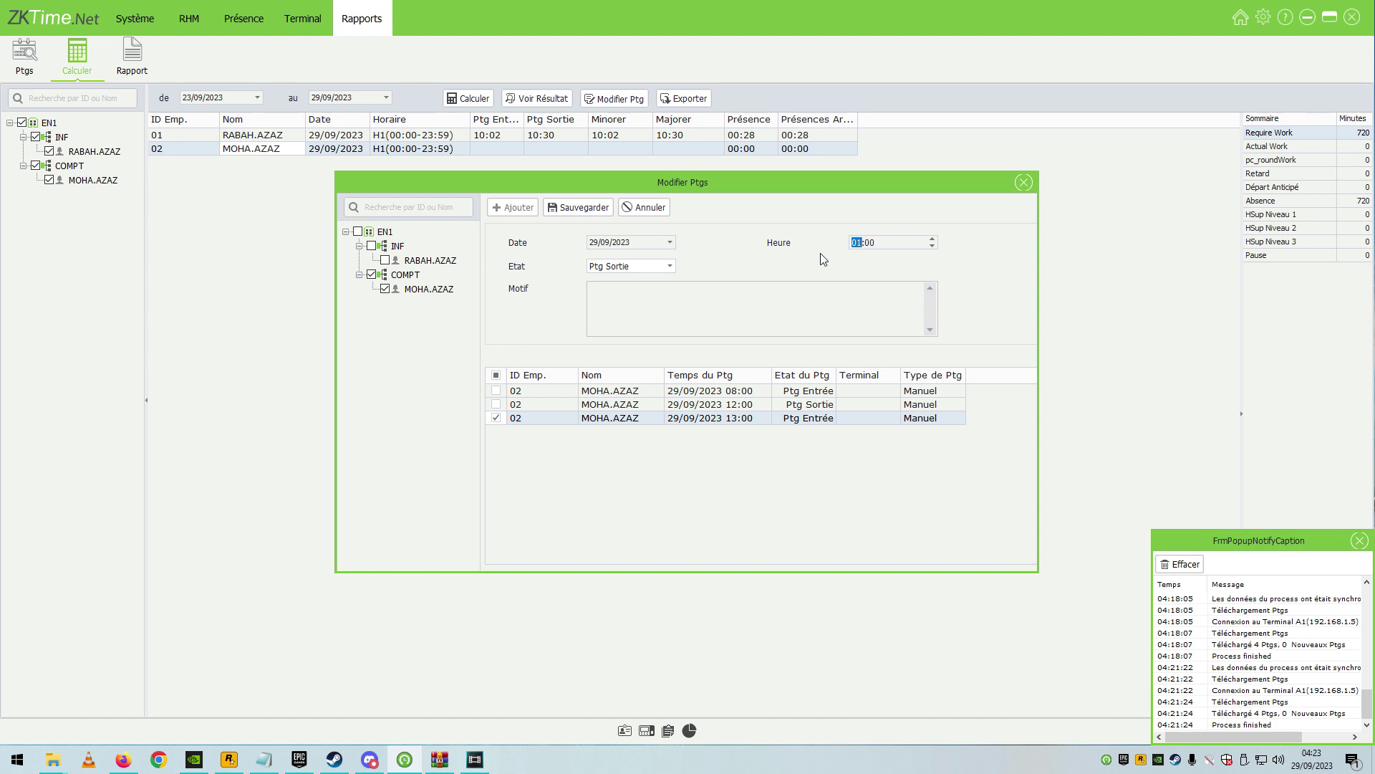
pyautogui.click(863, 245)
pyautogui.write('12')
pyautogui.click(579, 207)
pyautogui.click(1024, 181)
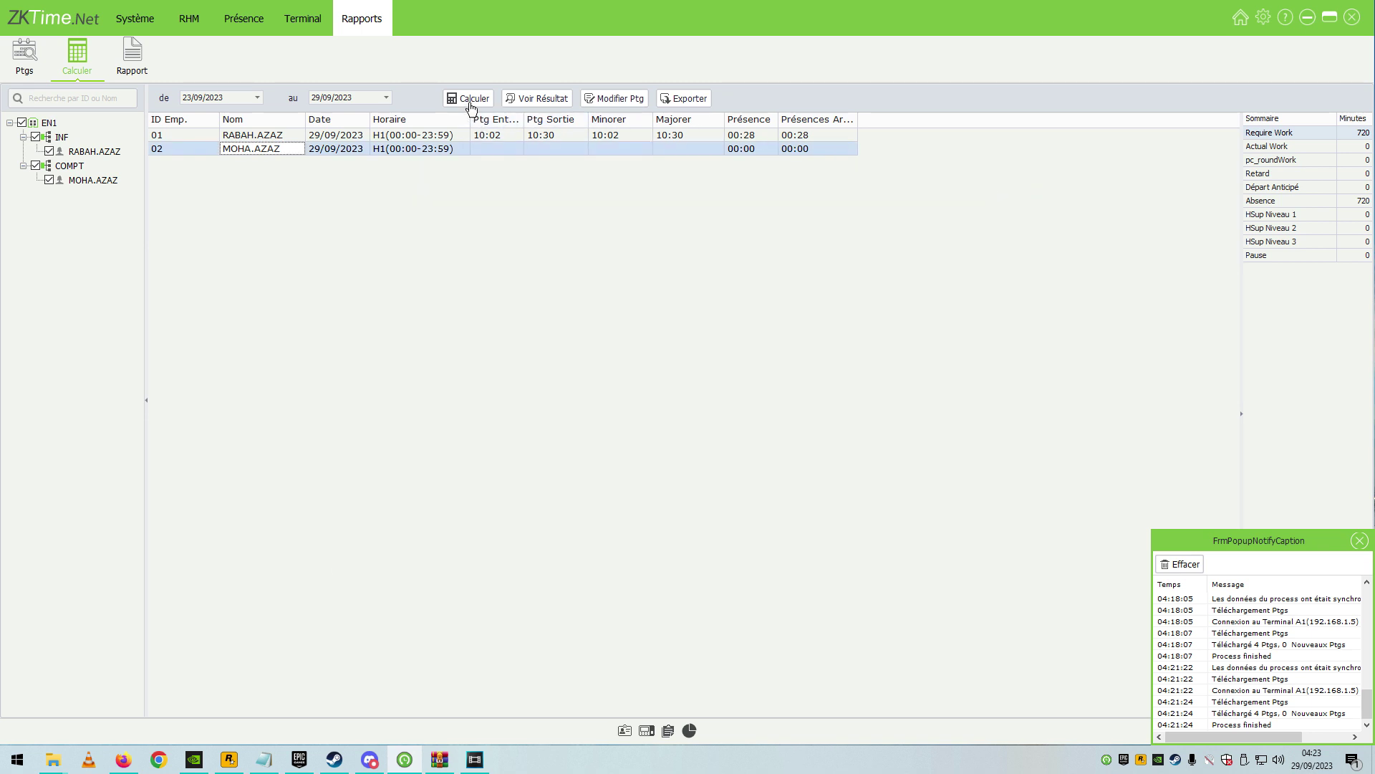
pyautogui.click(470, 103)
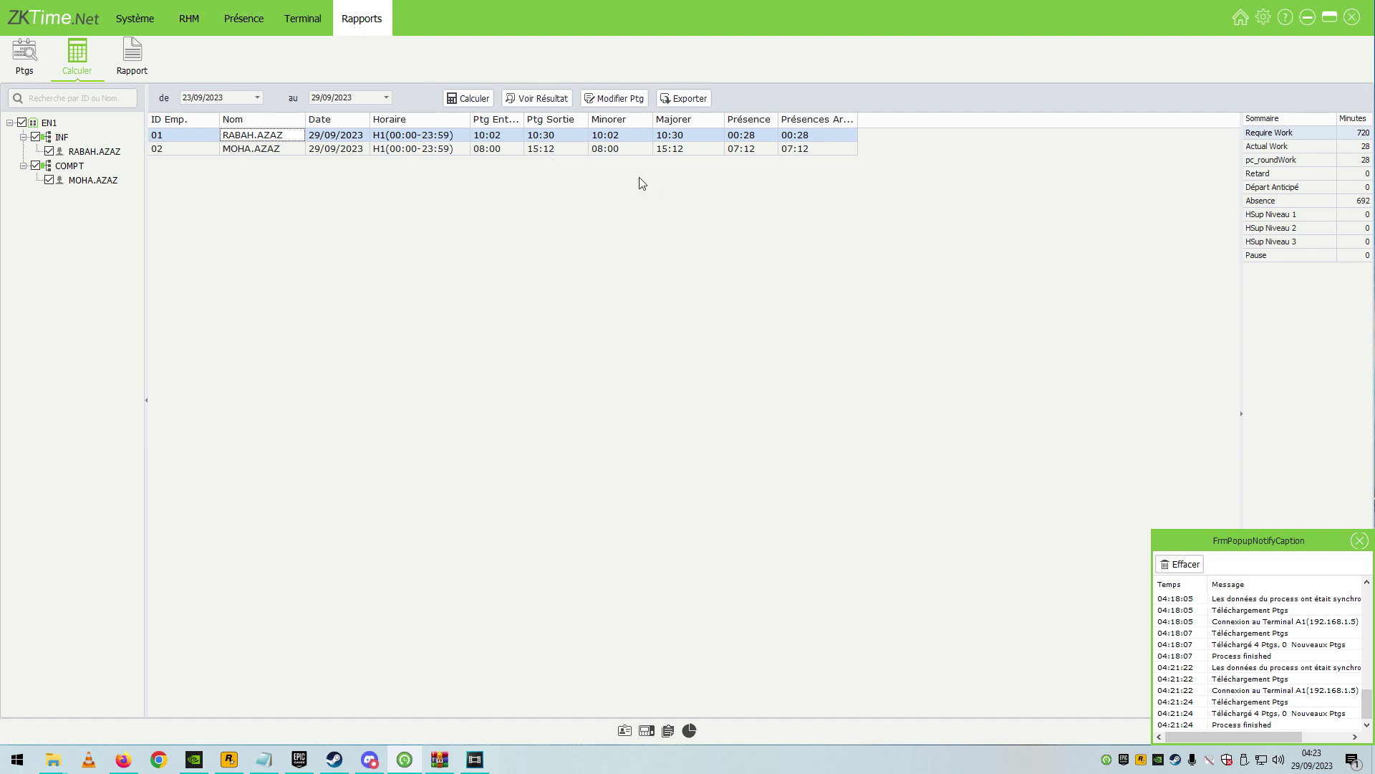
pyautogui.click(196, 18)
# In schedule H1, untick 'Only Consider First And Last Punches A Day' and Enable OT.
pyautogui.moveTo(251, 32)
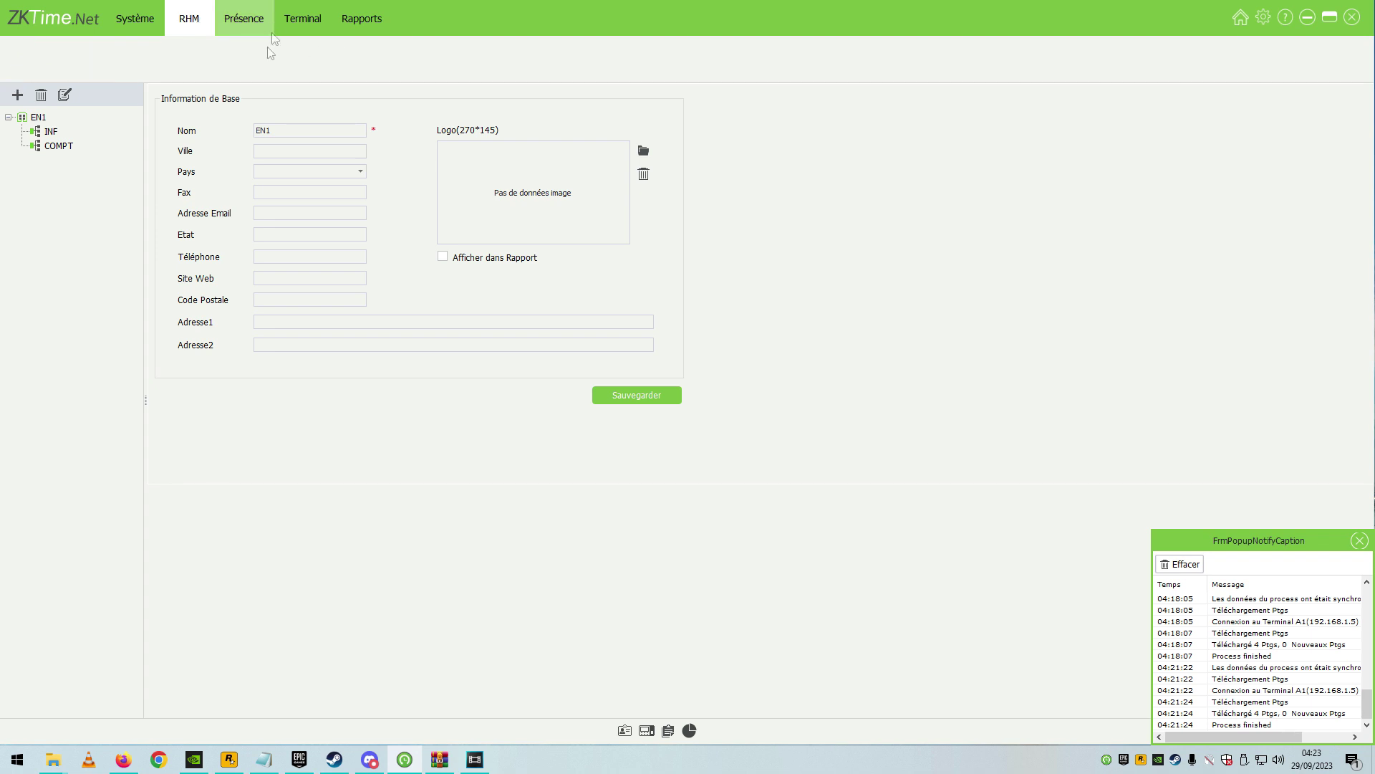
pyautogui.click(86, 55)
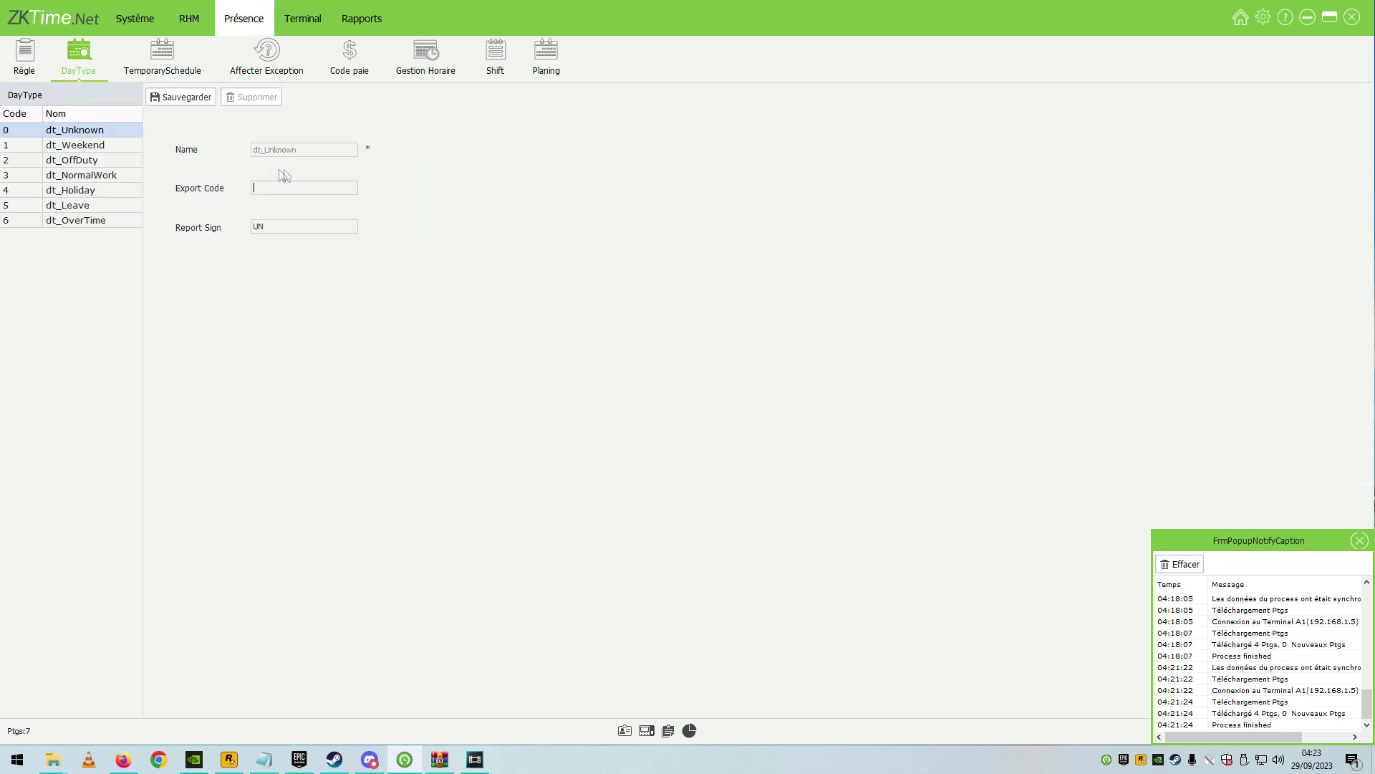
pyautogui.click(162, 58)
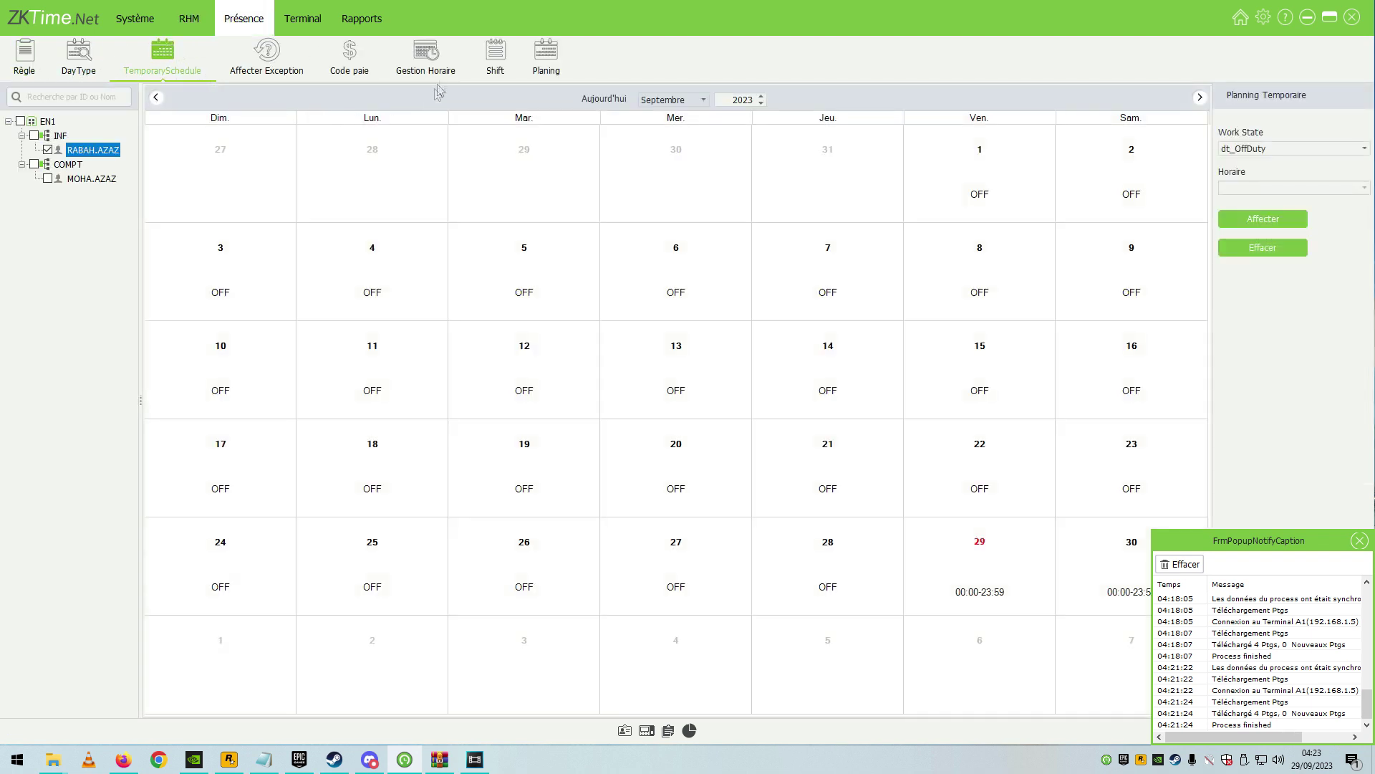
pyautogui.click(406, 55)
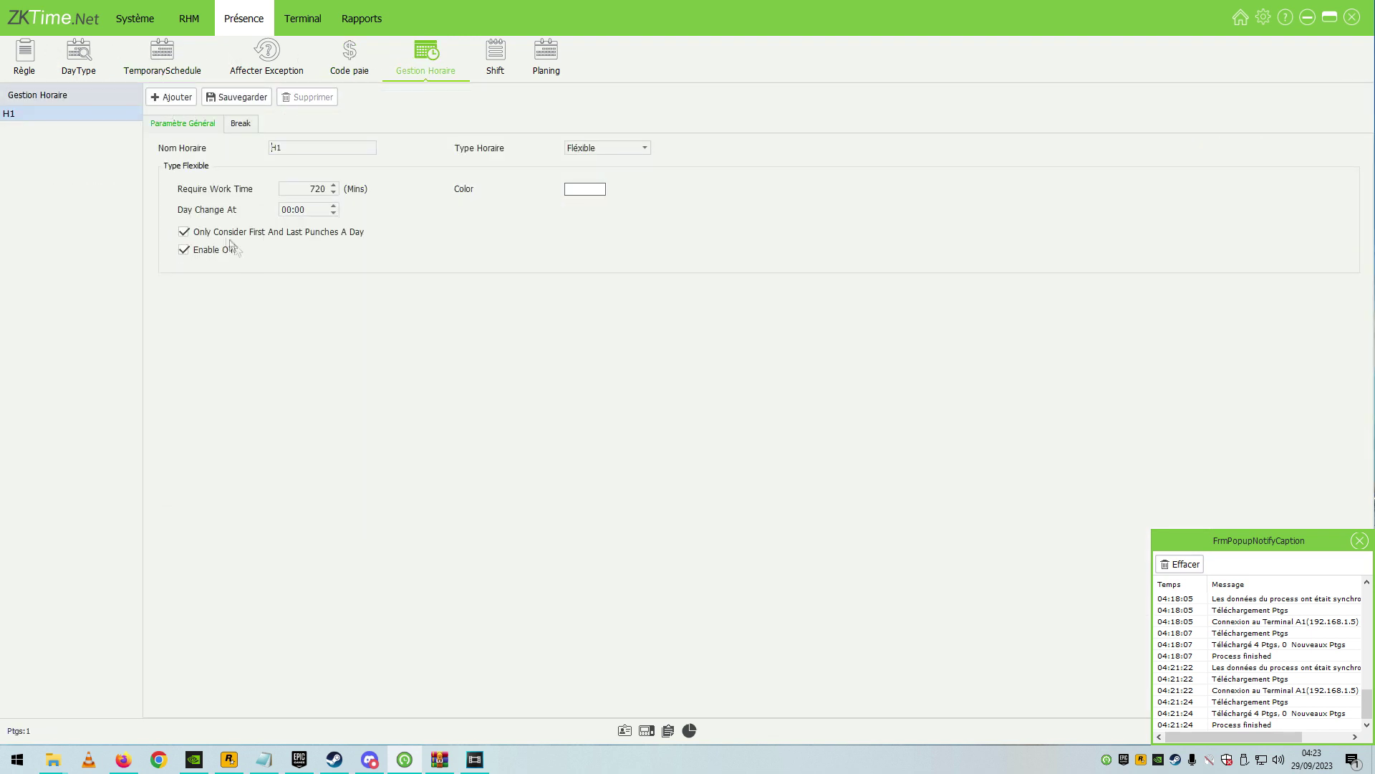
pyautogui.click(183, 231)
pyautogui.click(184, 249)
pyautogui.click(357, 21)
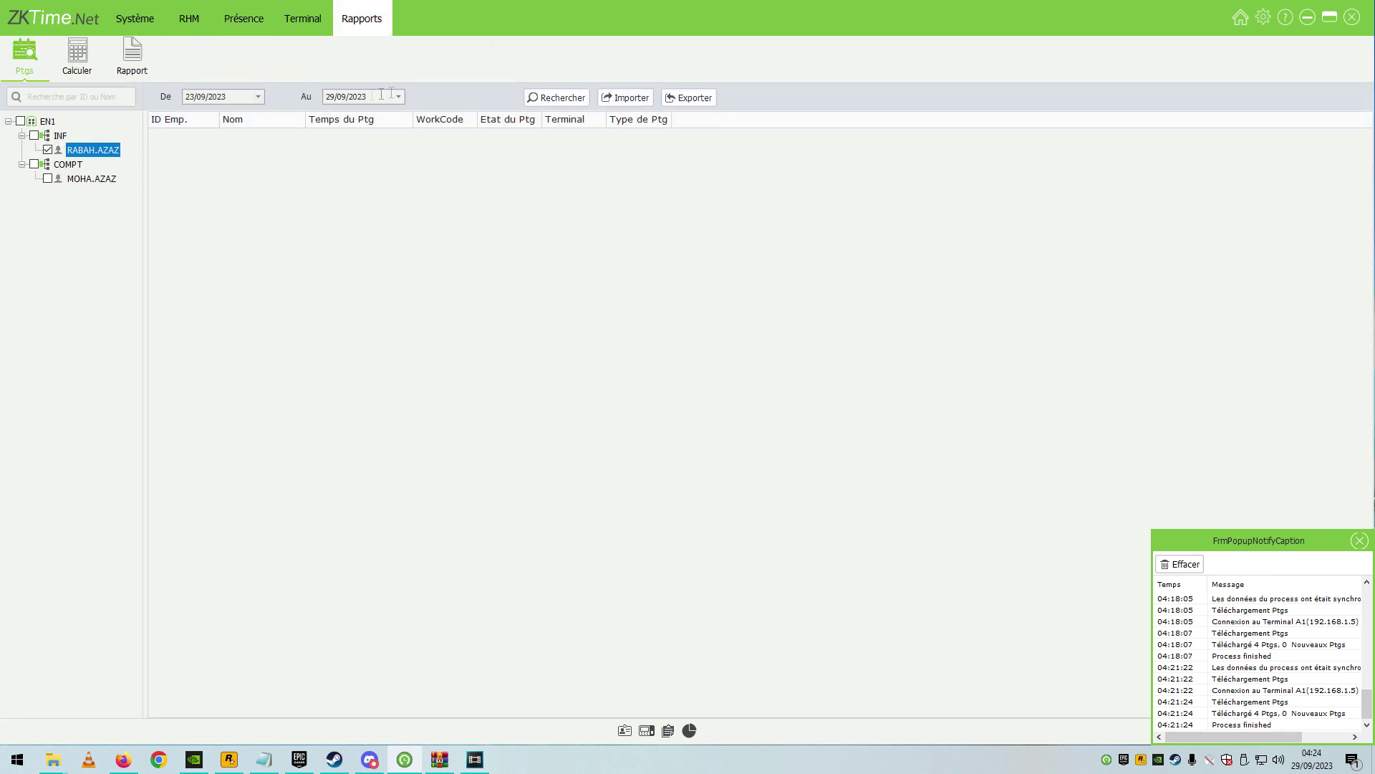
pyautogui.click(534, 98)
pyautogui.click(33, 135)
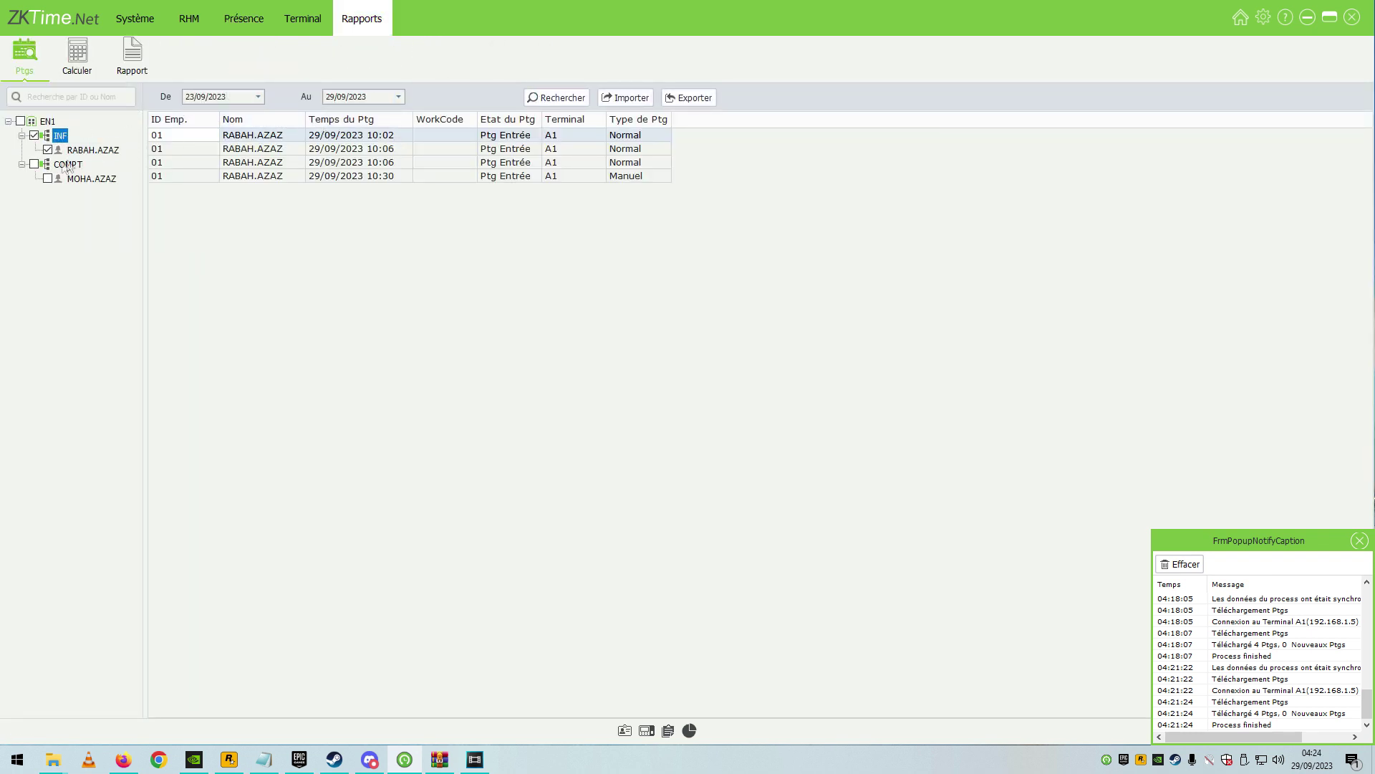
pyautogui.click(48, 178)
pyautogui.click(557, 98)
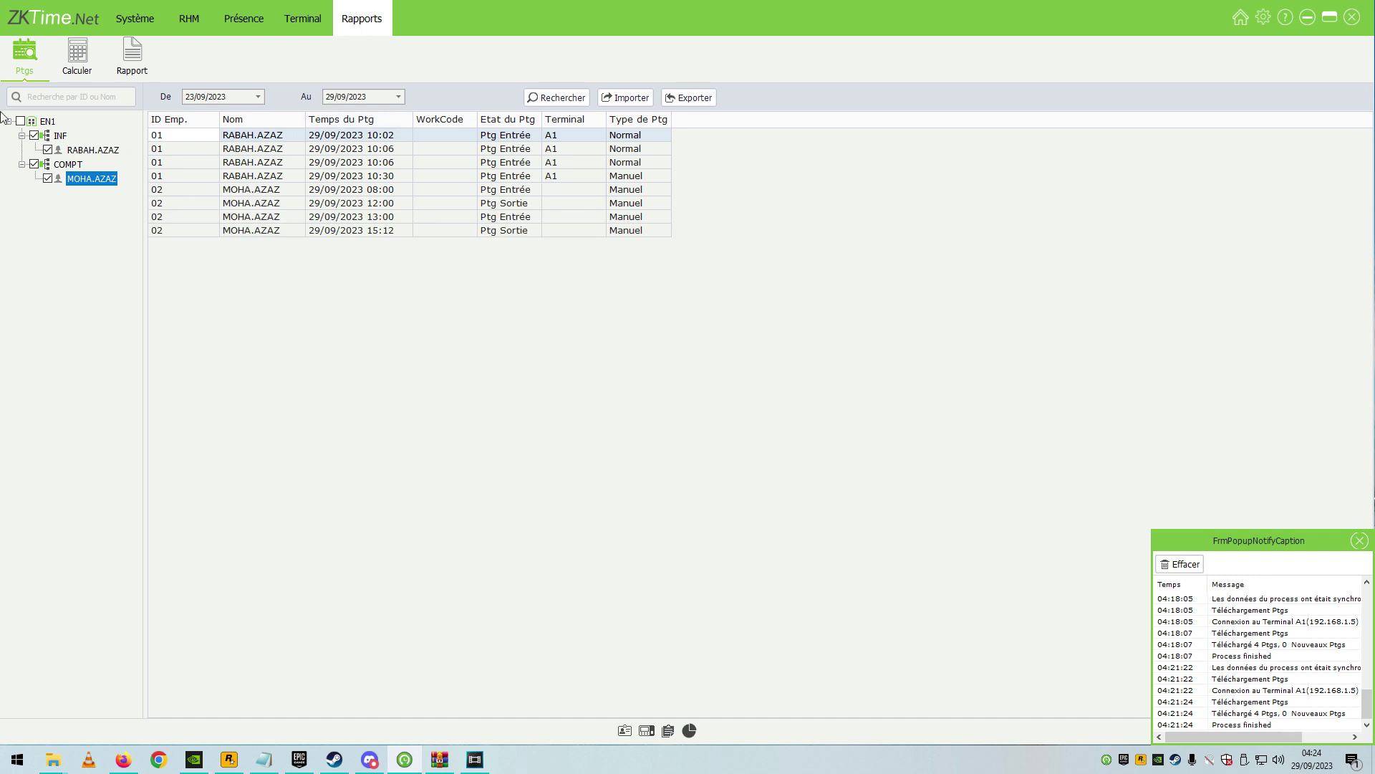
pyautogui.click(77, 66)
pyautogui.click(22, 122)
pyautogui.click(467, 99)
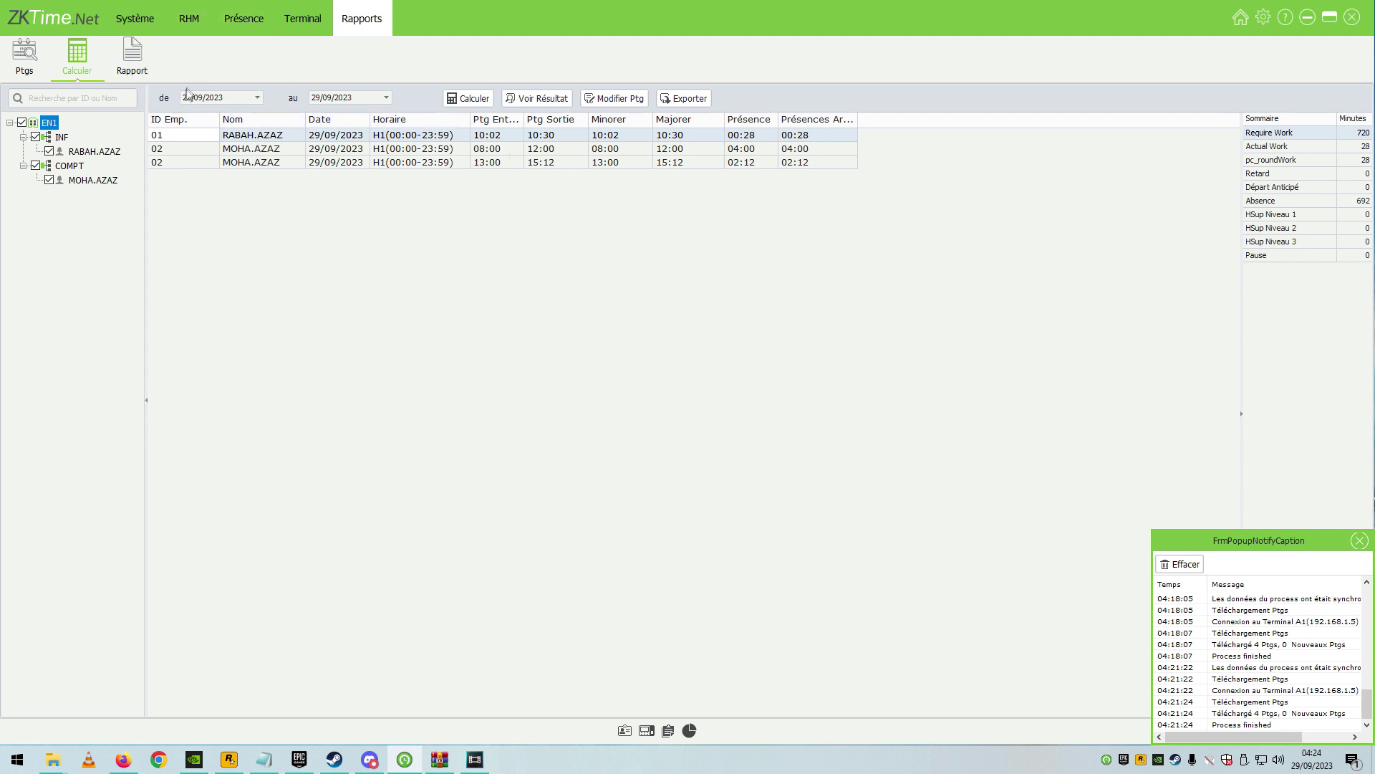
# Open the Rapport page listing Transaction, Absence and Résumé Mensuel reports for 23/09–29/09/2023.
pyautogui.click(131, 64)
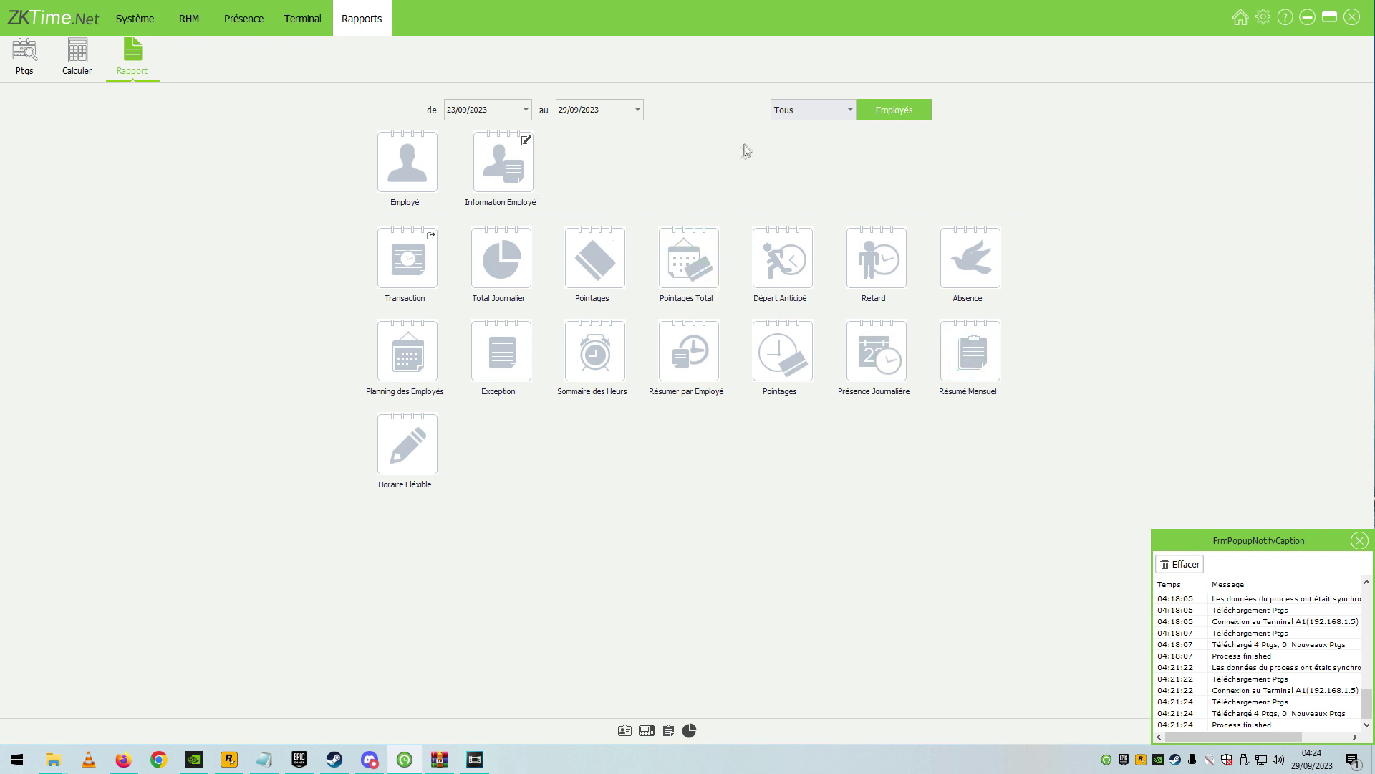
pyautogui.click(507, 111)
# Set the report employees to a Personnalisé selection of the whole EN1 company.
pyautogui.click(817, 111)
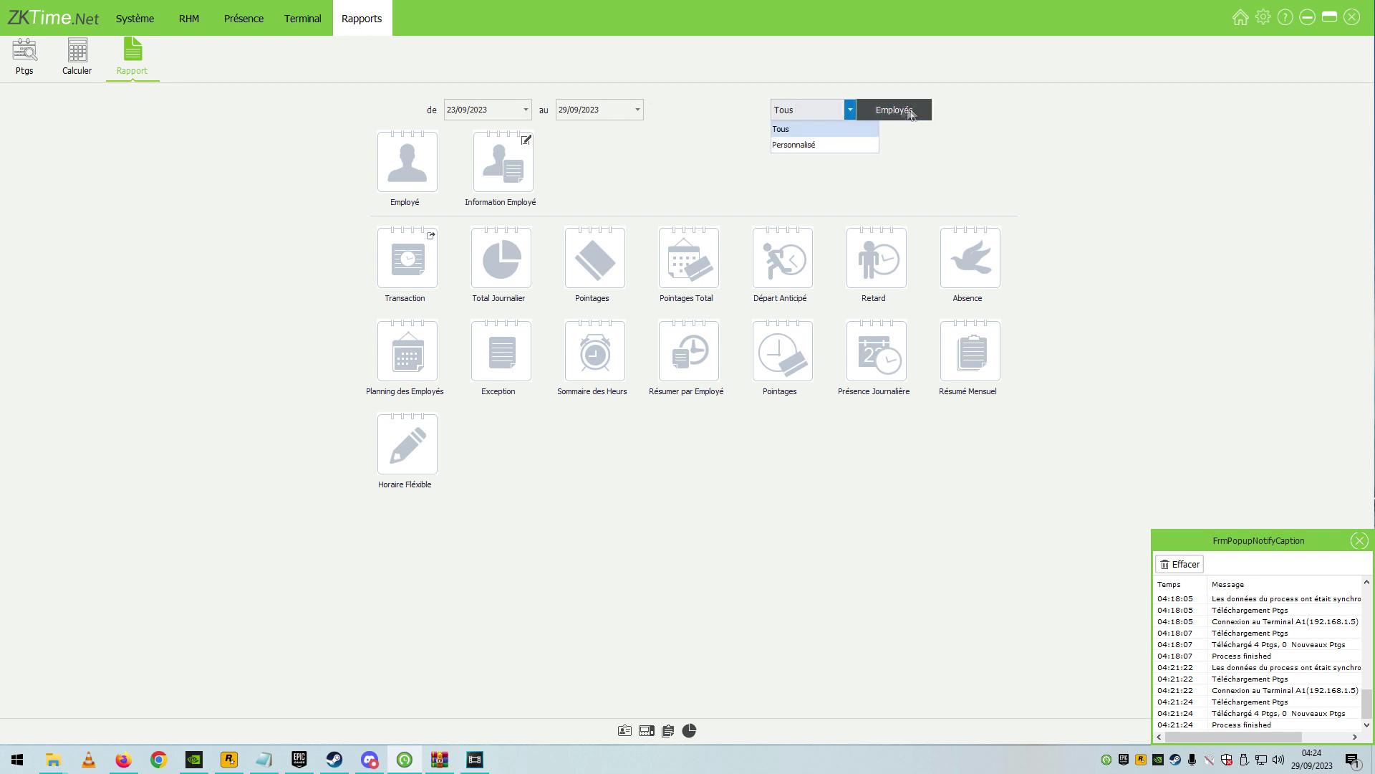
pyautogui.click(795, 144)
pyautogui.click(889, 126)
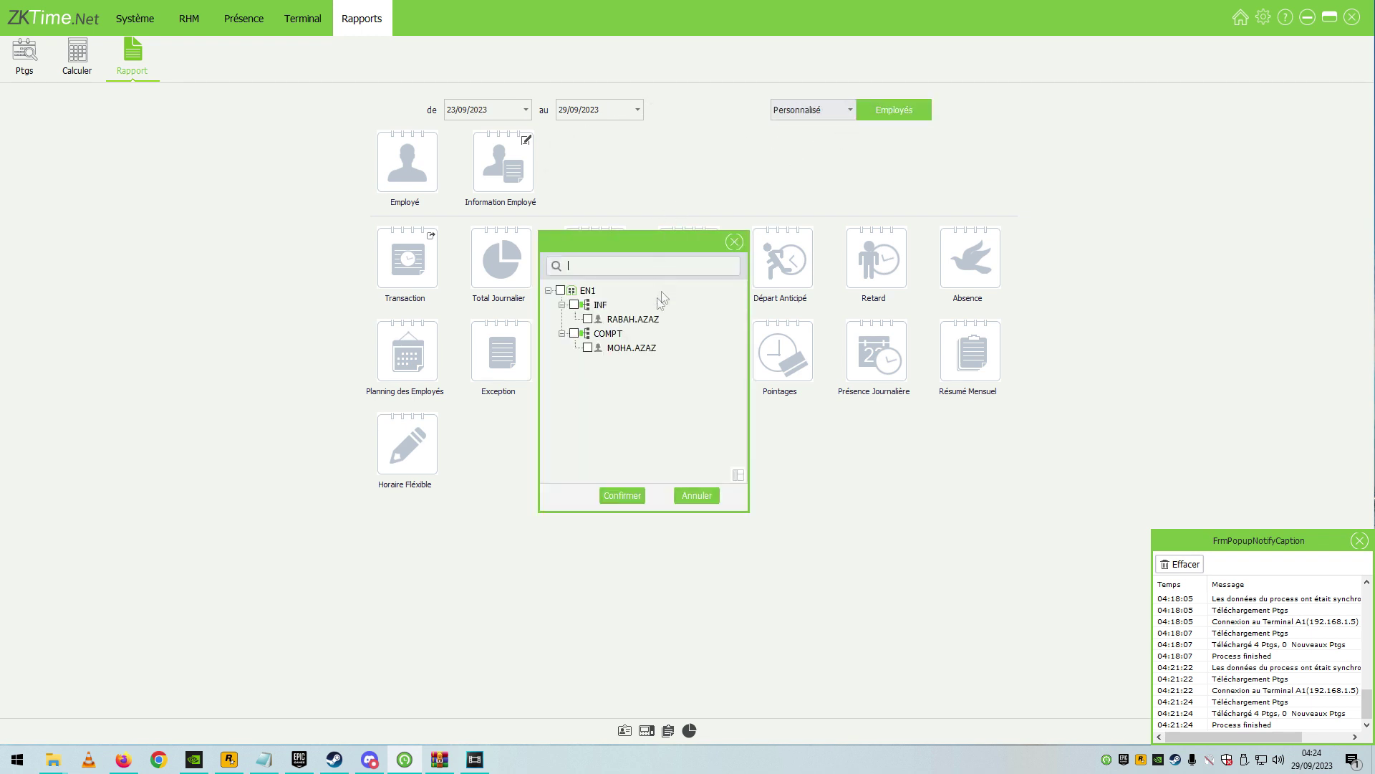
pyautogui.click(560, 290)
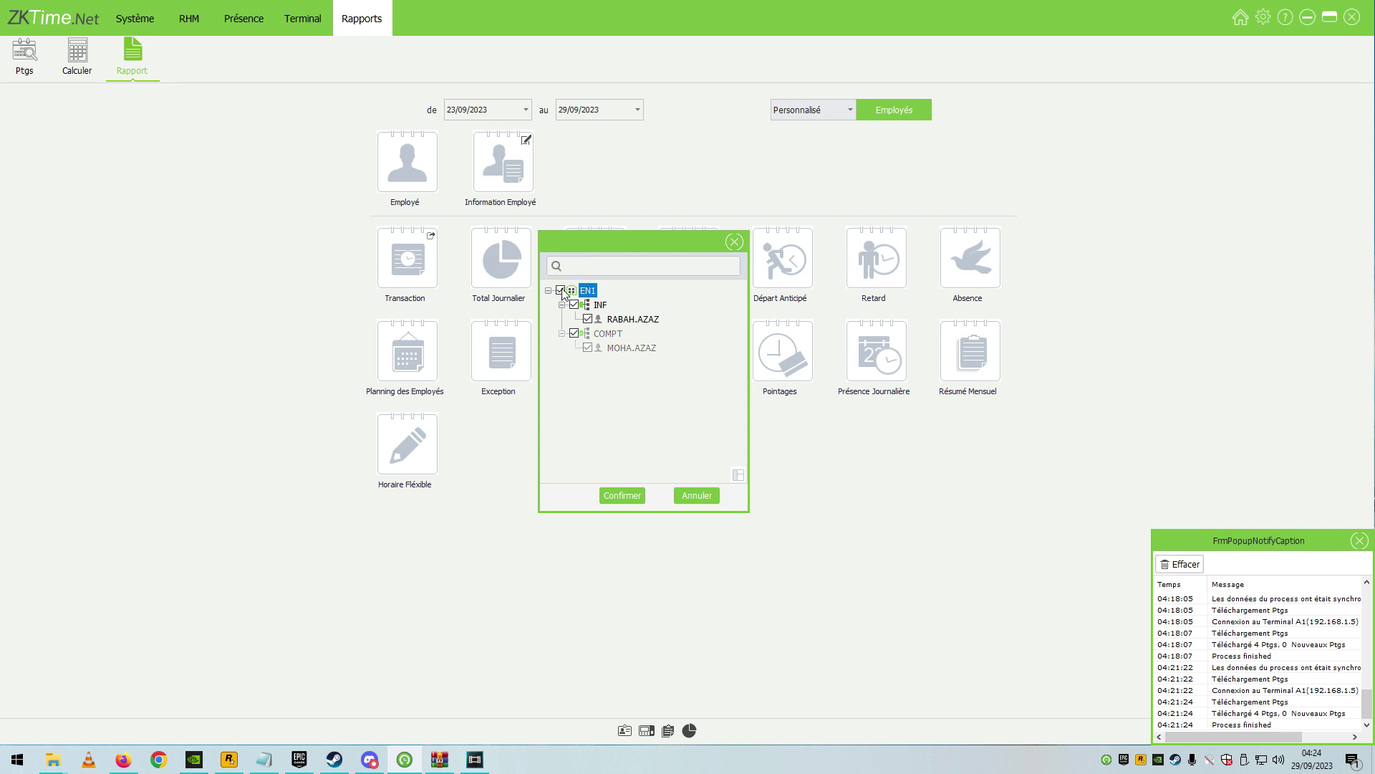
pyautogui.click(622, 495)
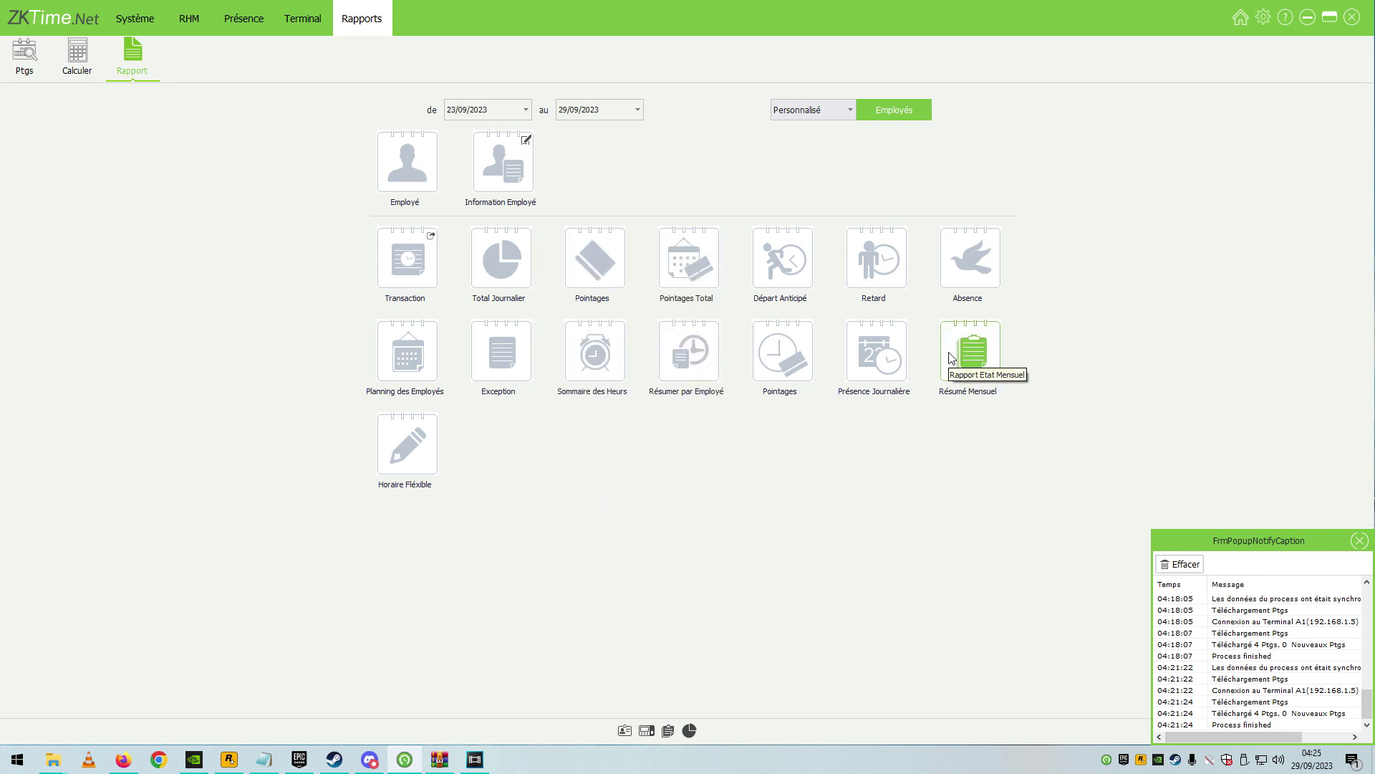
pyautogui.click(1360, 541)
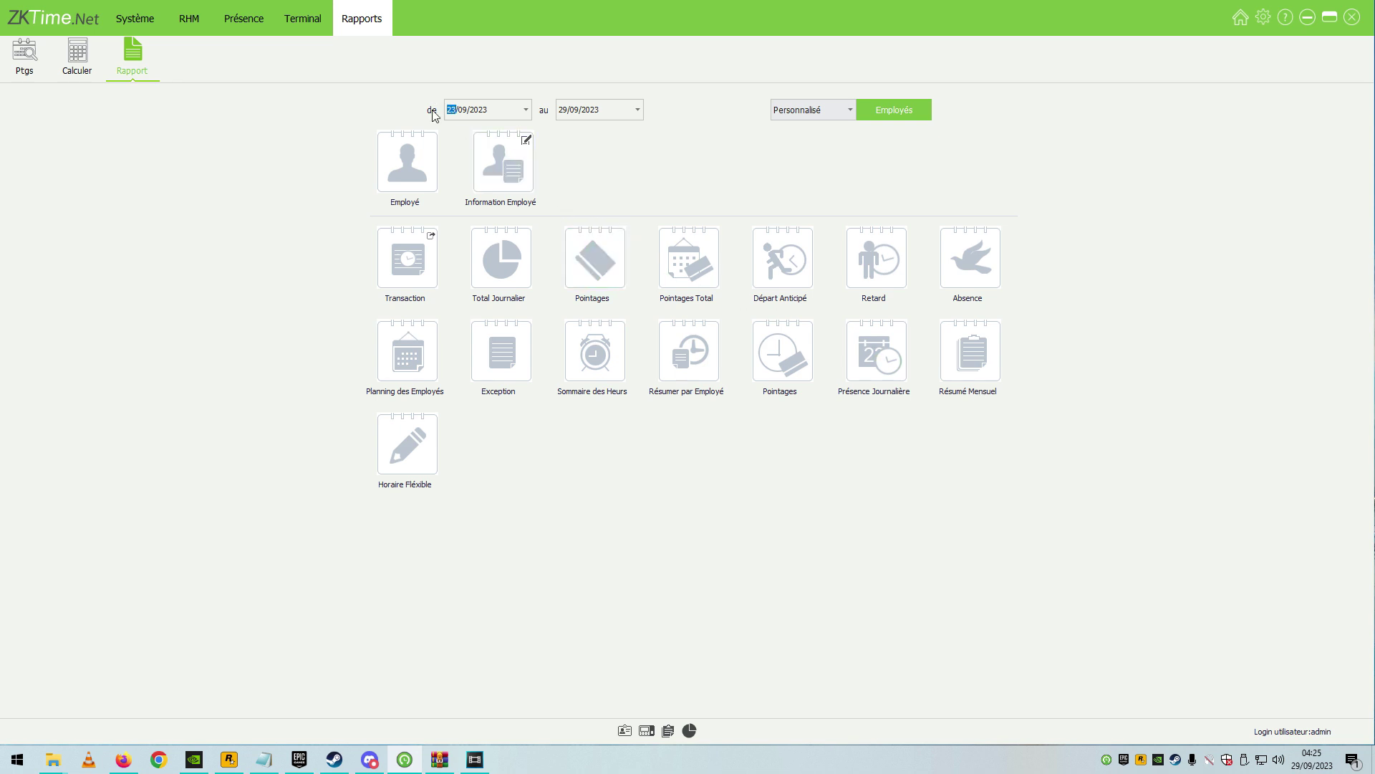
# Set the report period to 01/09/2023–30/09/2023.
pyautogui.write('01')
pyautogui.click(566, 109)
pyautogui.write('20')
pyautogui.write('30')
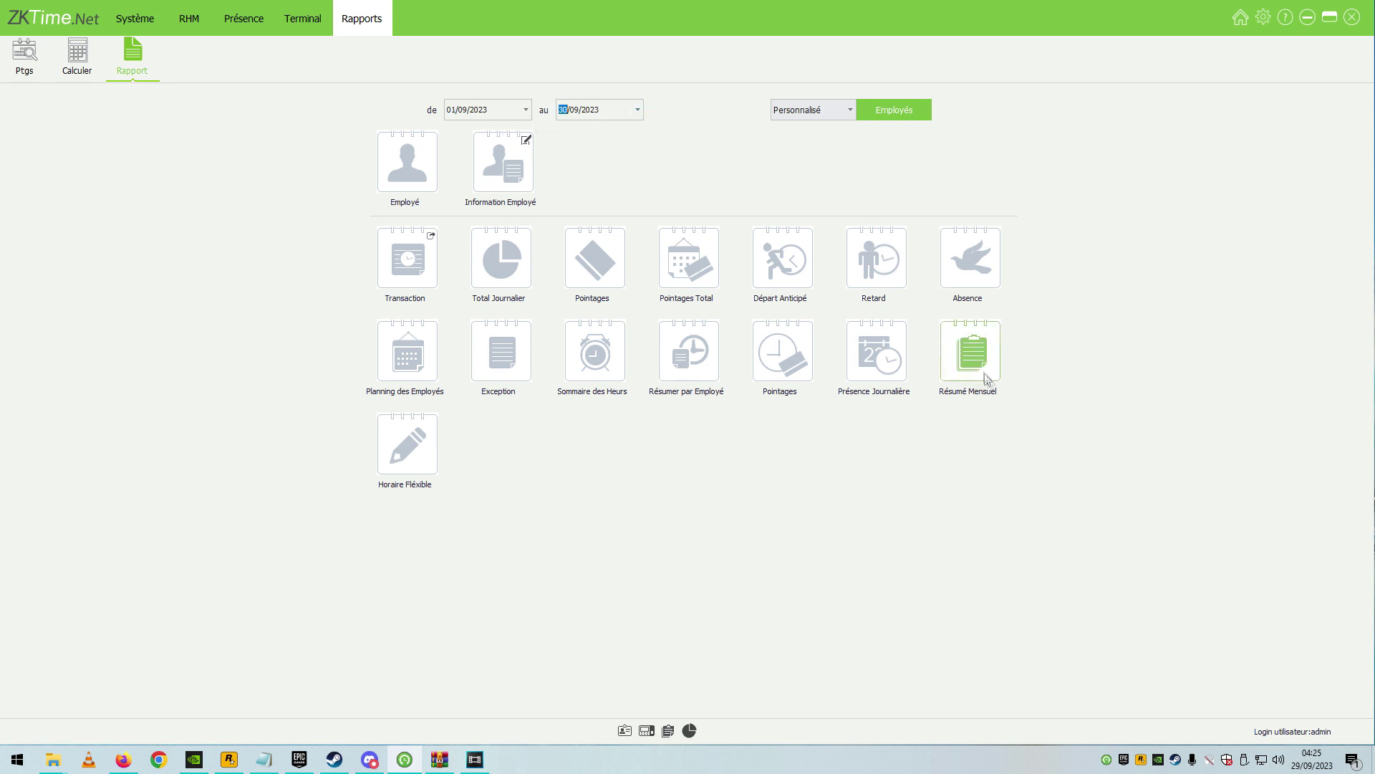
pyautogui.click(979, 372)
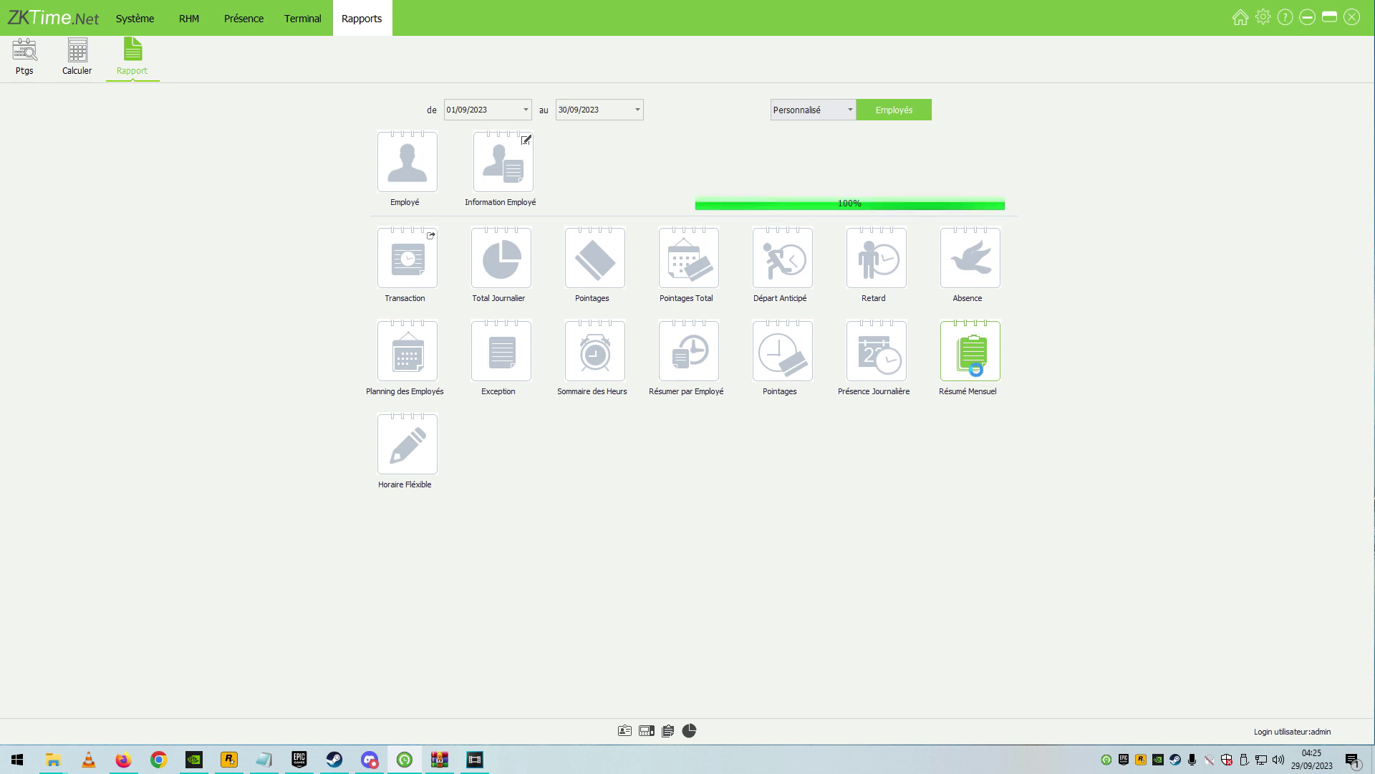
pyautogui.scroll(-5, 555, 350)
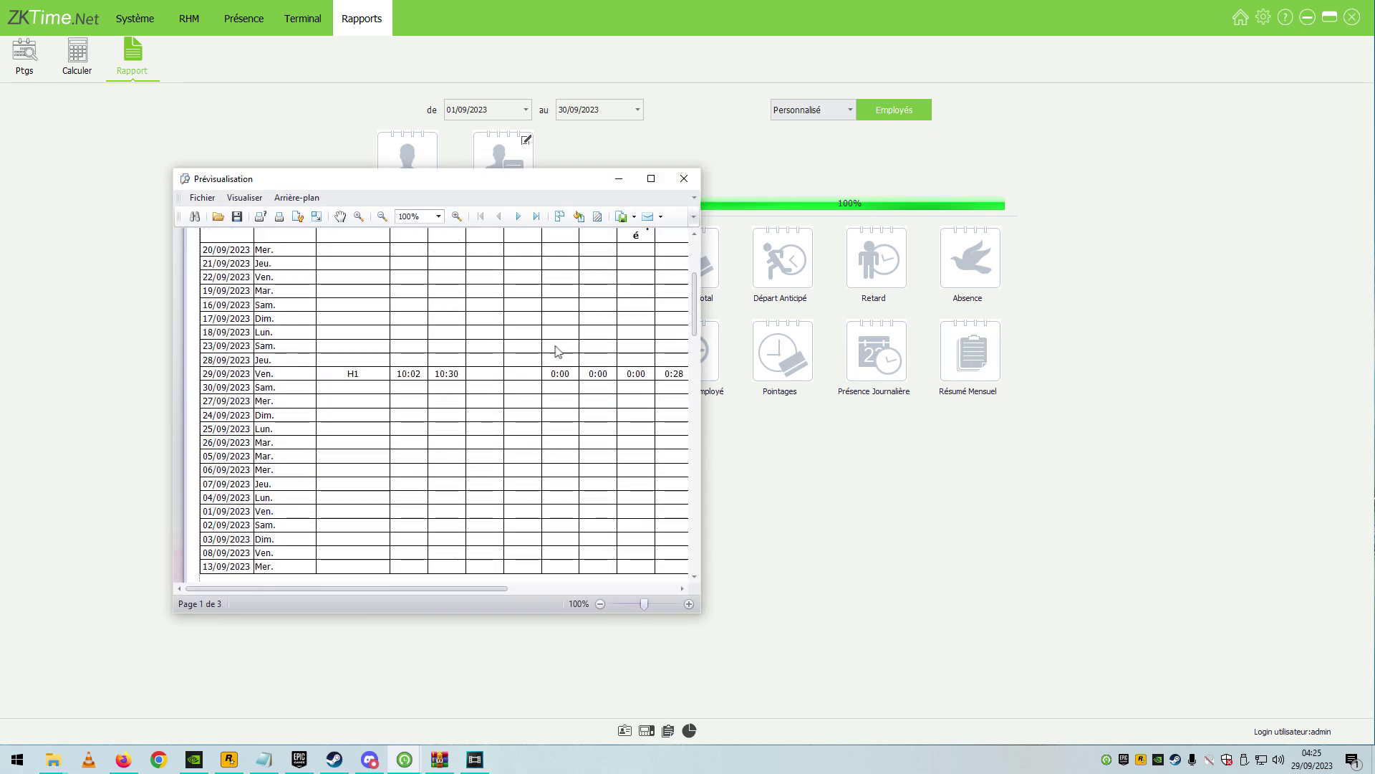
pyautogui.scroll(3, 267, 321)
pyautogui.scroll(-8, 243, 387)
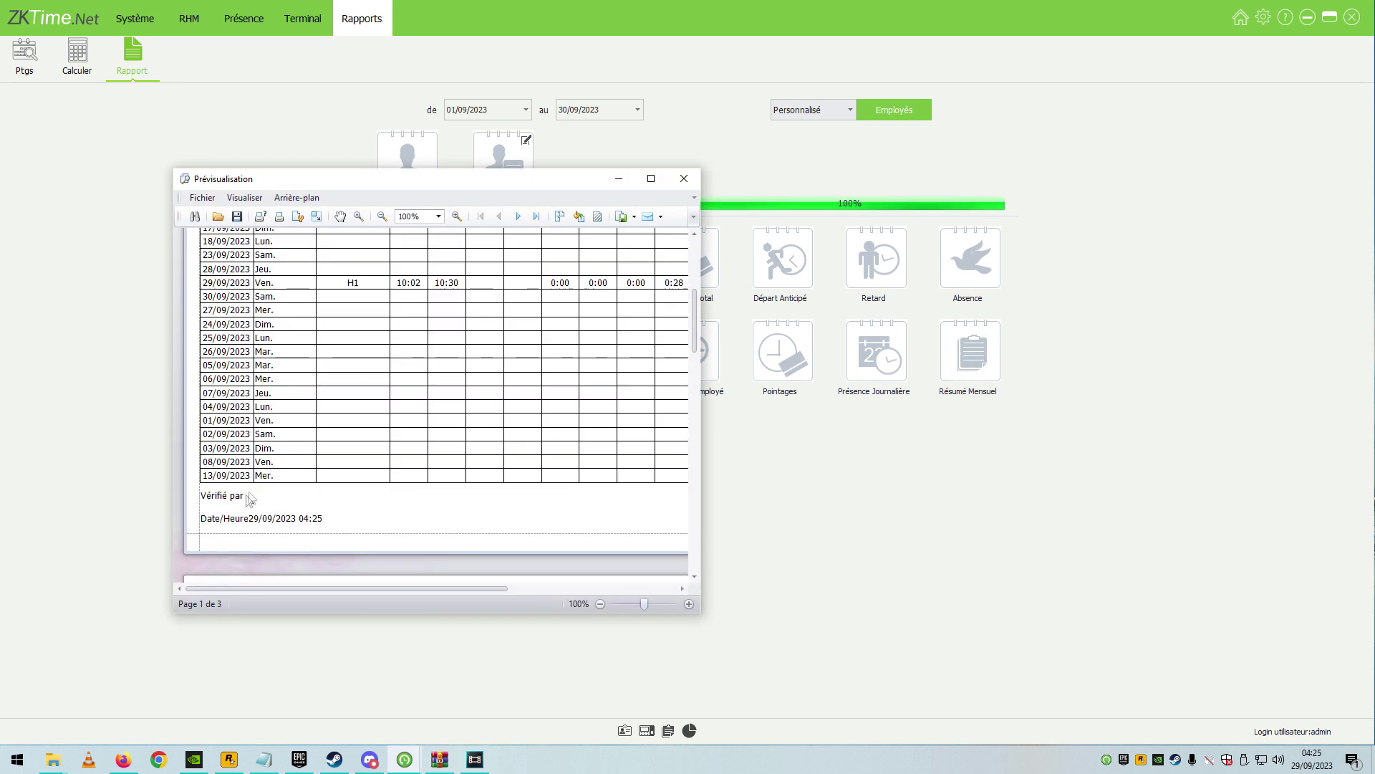
pyautogui.click(651, 178)
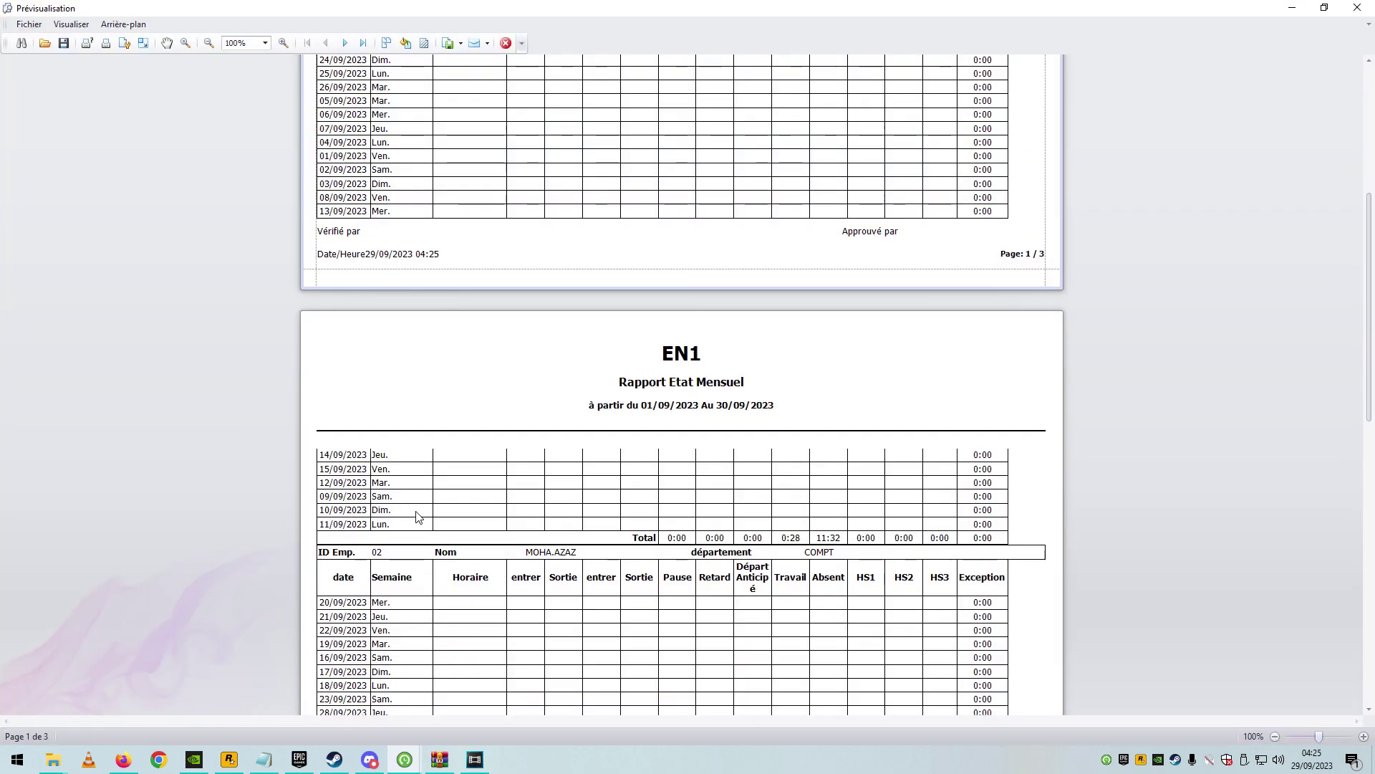
pyautogui.scroll(-5, 423, 490)
pyautogui.scroll(-8, 424, 479)
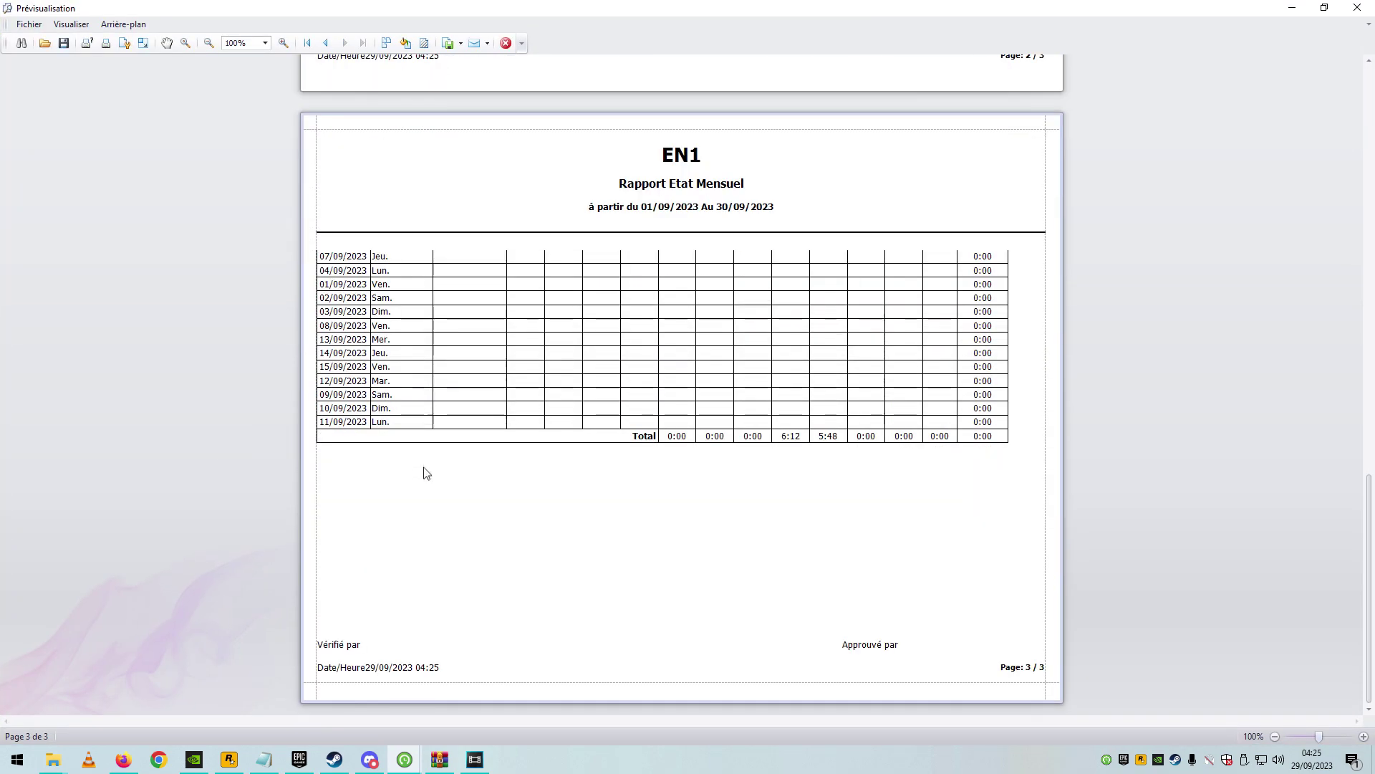
pyautogui.scroll(10, 426, 471)
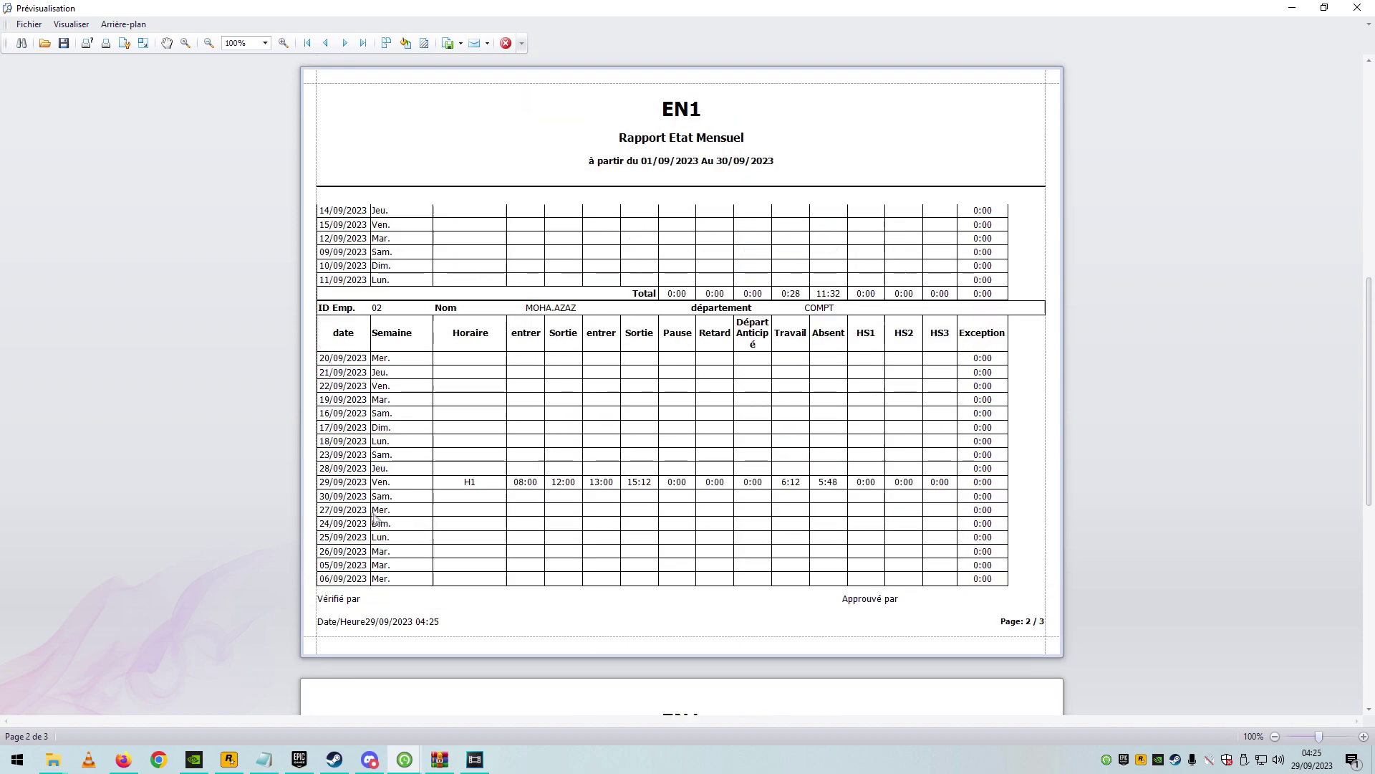
pyautogui.scroll(6, 381, 521)
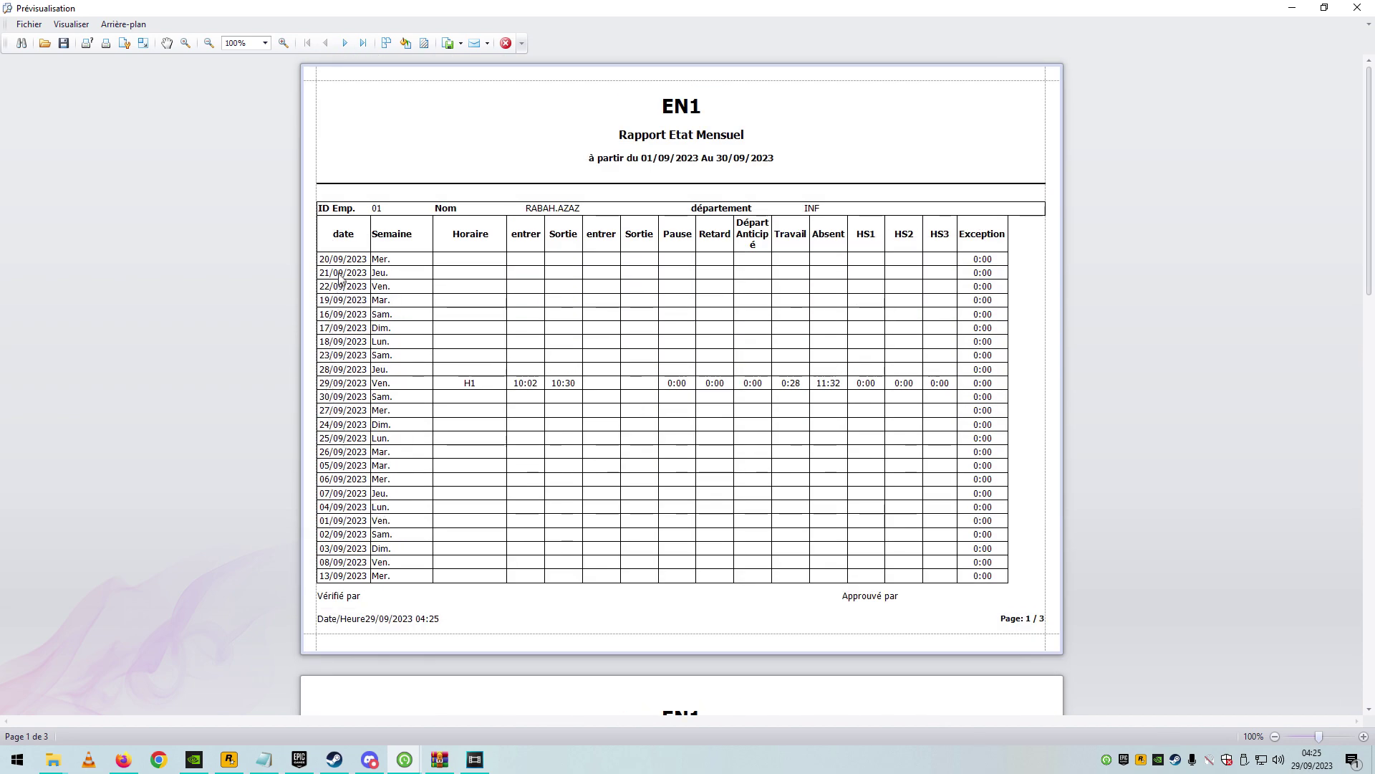
pyautogui.scroll(-8, 355, 510)
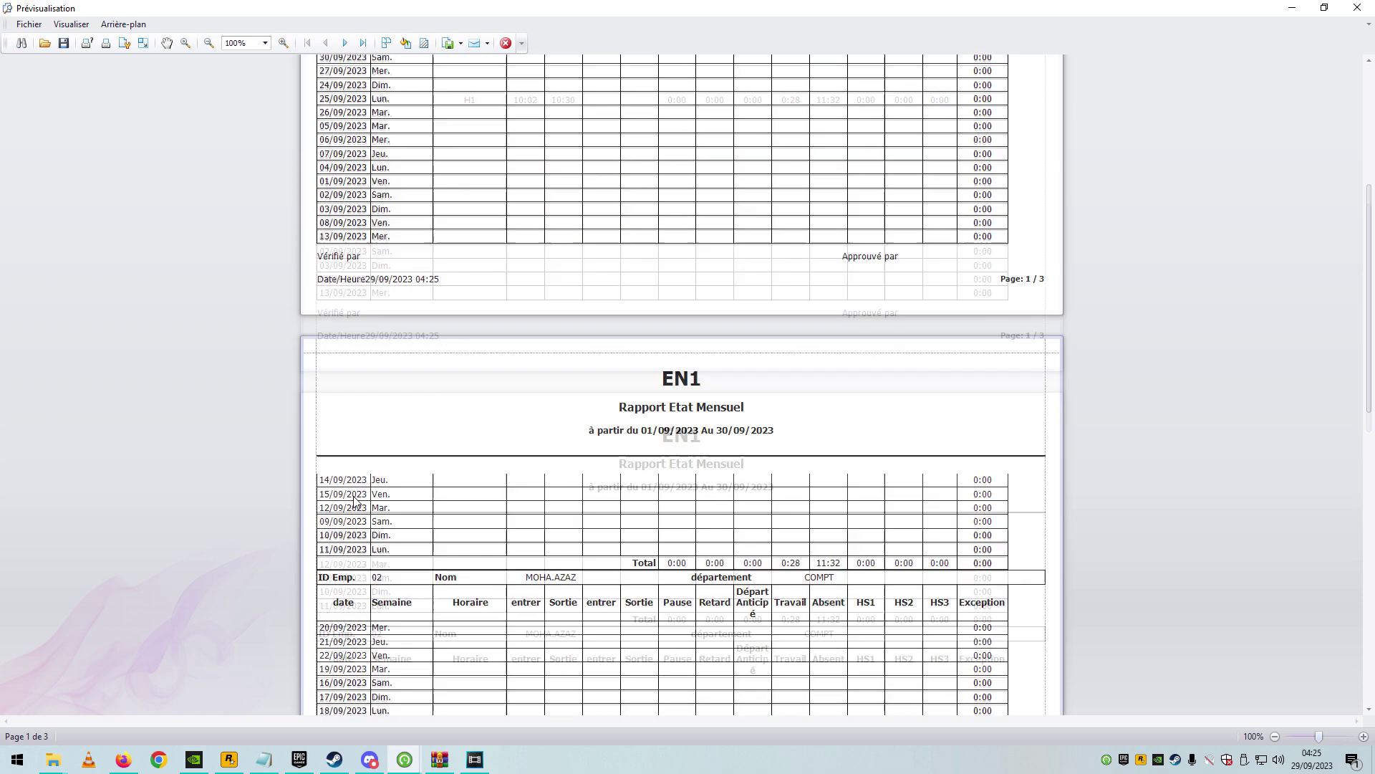
pyautogui.scroll(-8, 355, 513)
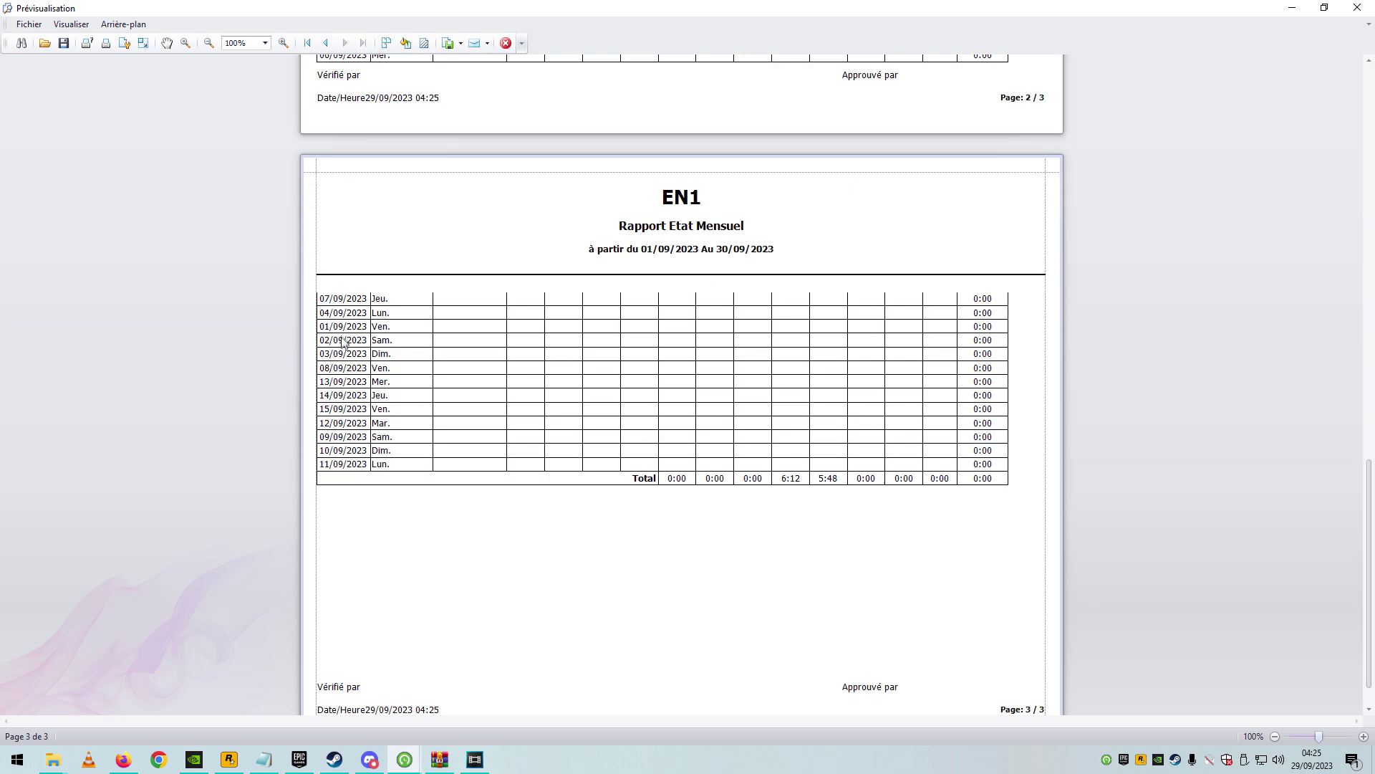
pyautogui.scroll(-1, 566, 502)
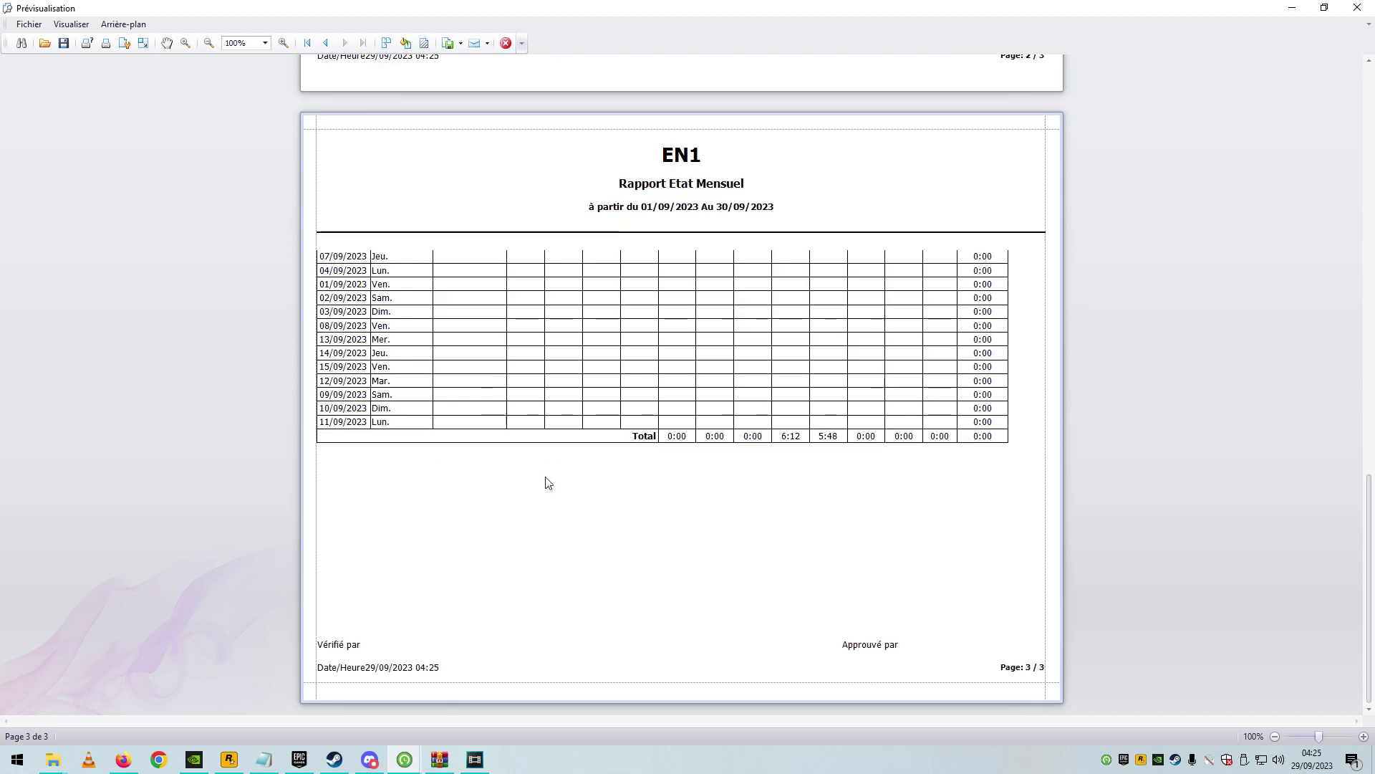
pyautogui.click(1364, 6)
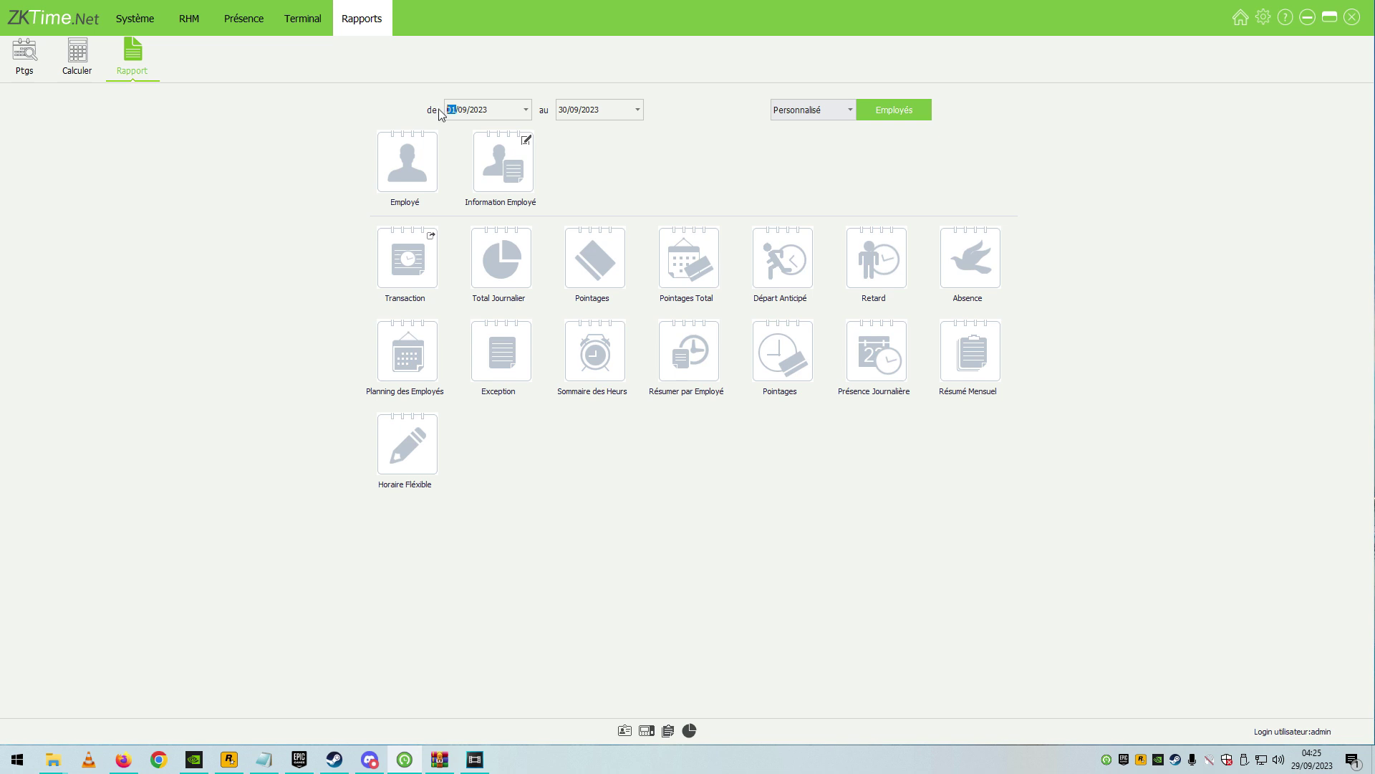
# Preview the Résumé Mensuel report for 20/09–23/09/2023, then close it.
pyautogui.write('20')
pyautogui.click(563, 109)
pyautogui.write('23')
pyautogui.click(970, 349)
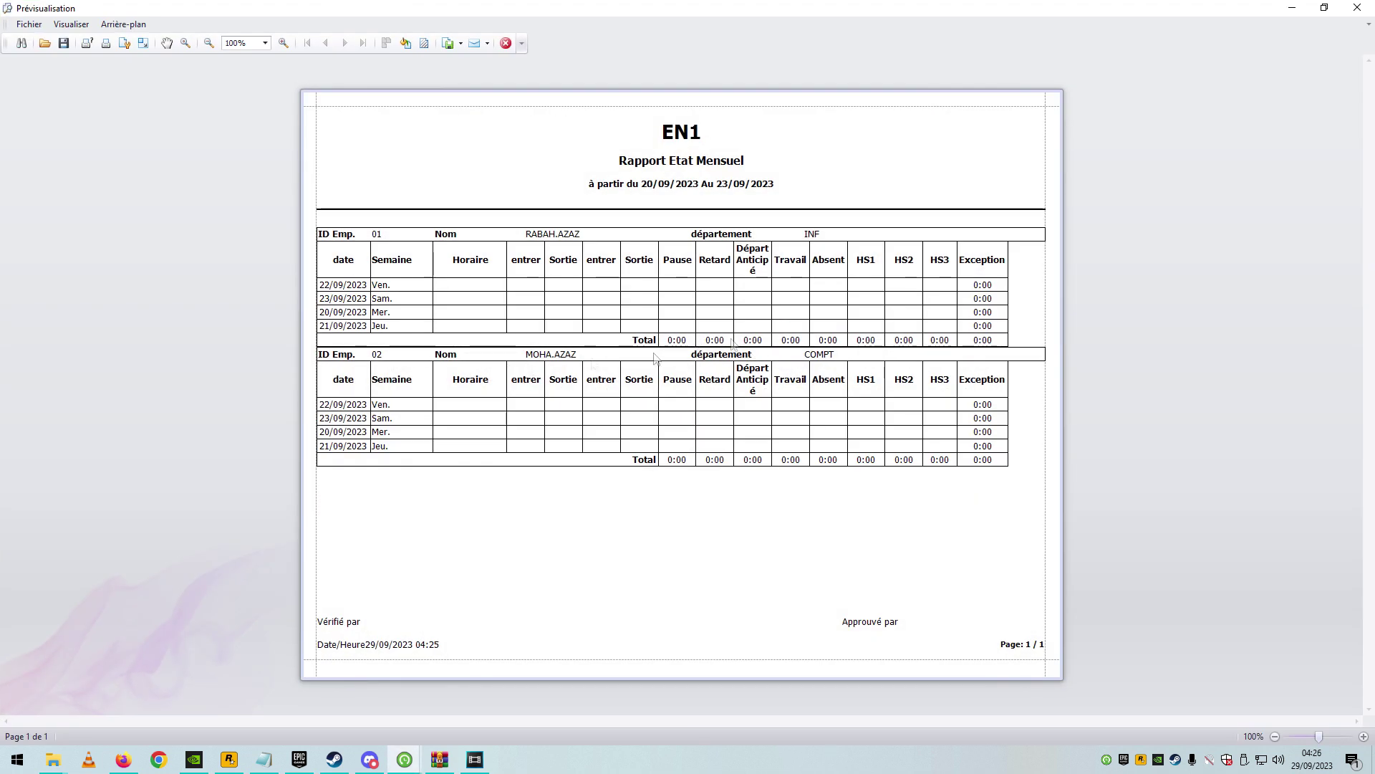
pyautogui.click(1357, 7)
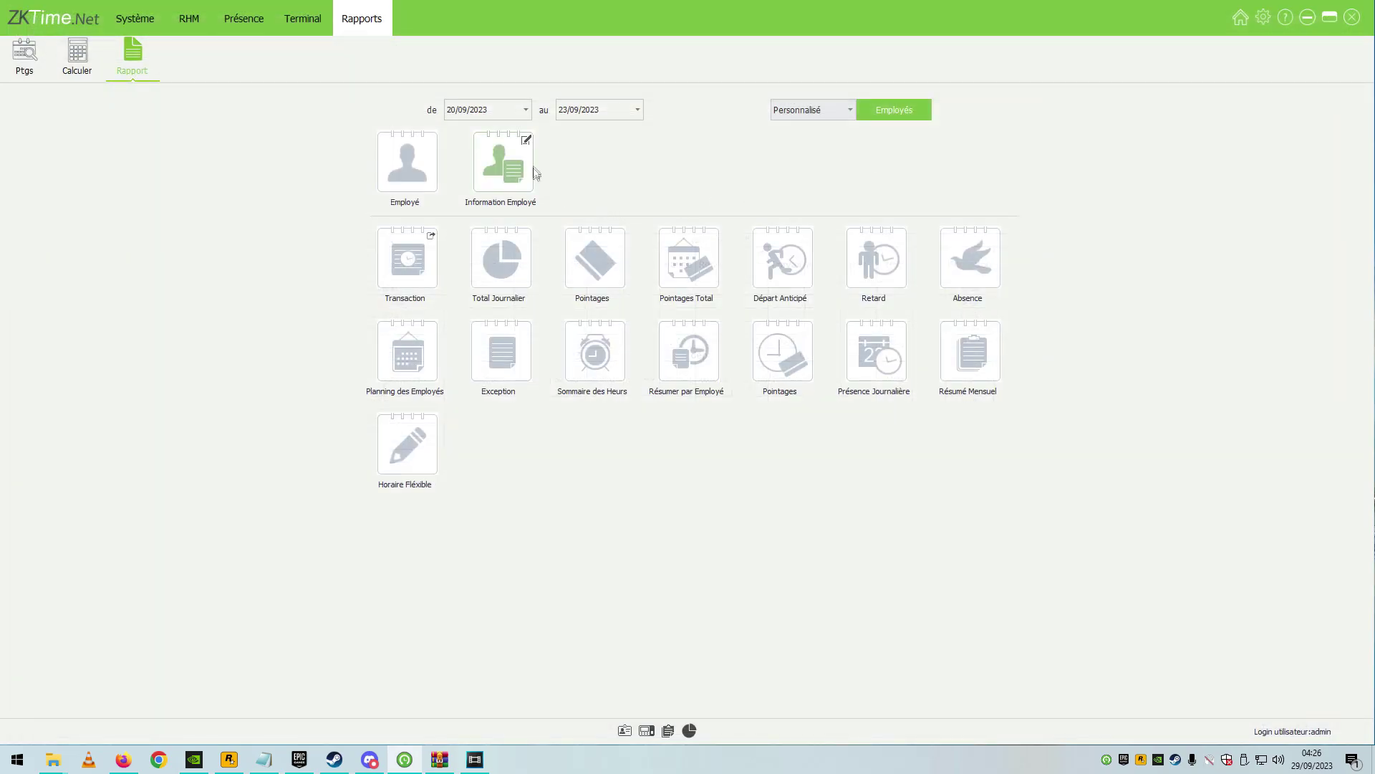
# Recalculate attendance for every EN1 employee and return to the Rapport page.
pyautogui.click(76, 56)
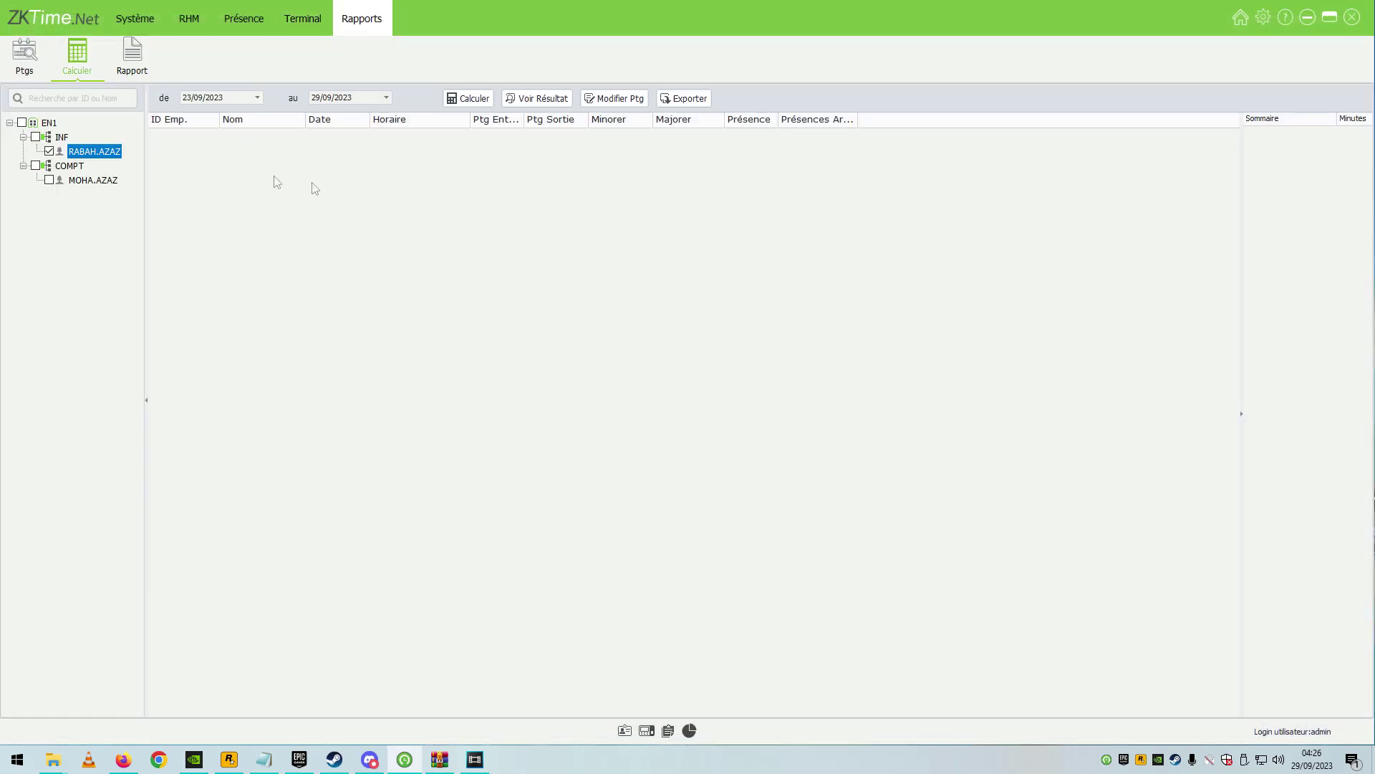
pyautogui.click(23, 123)
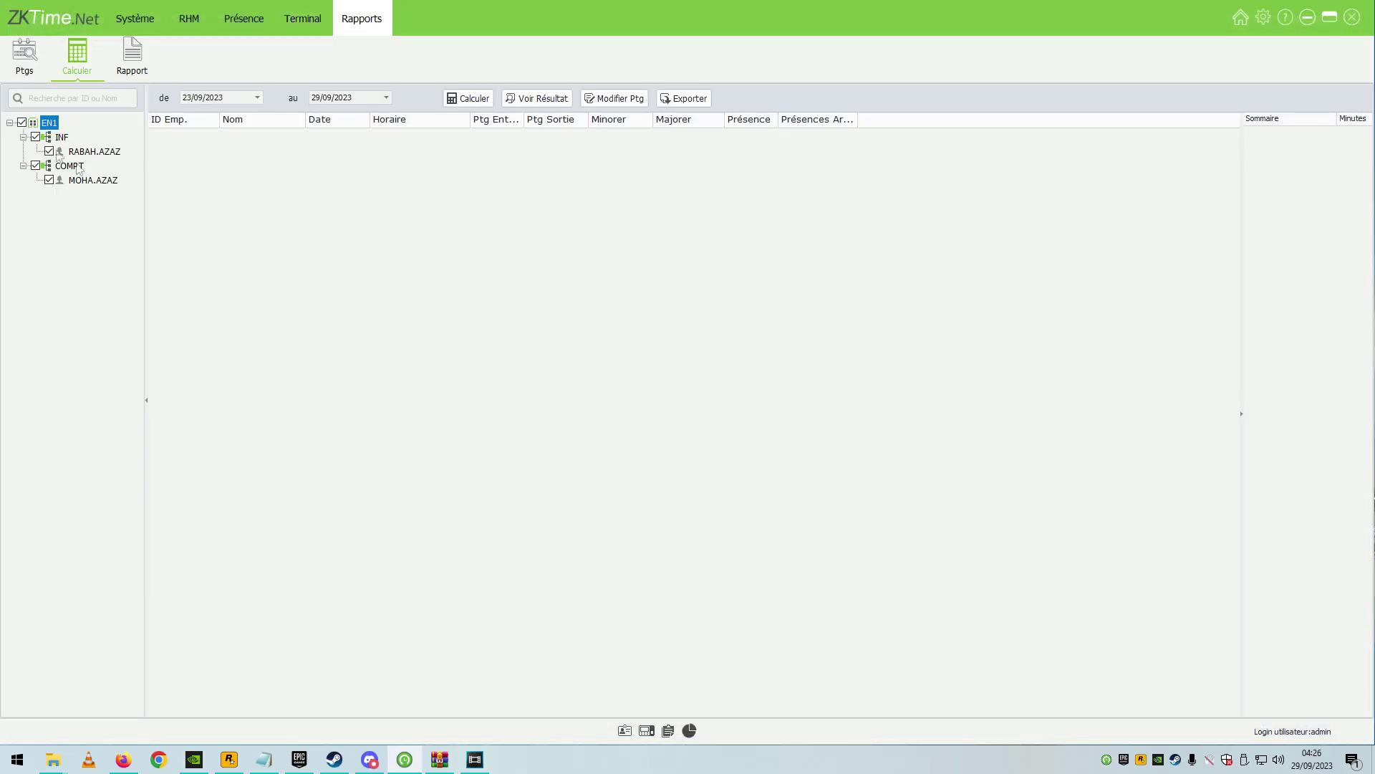
pyautogui.click(461, 99)
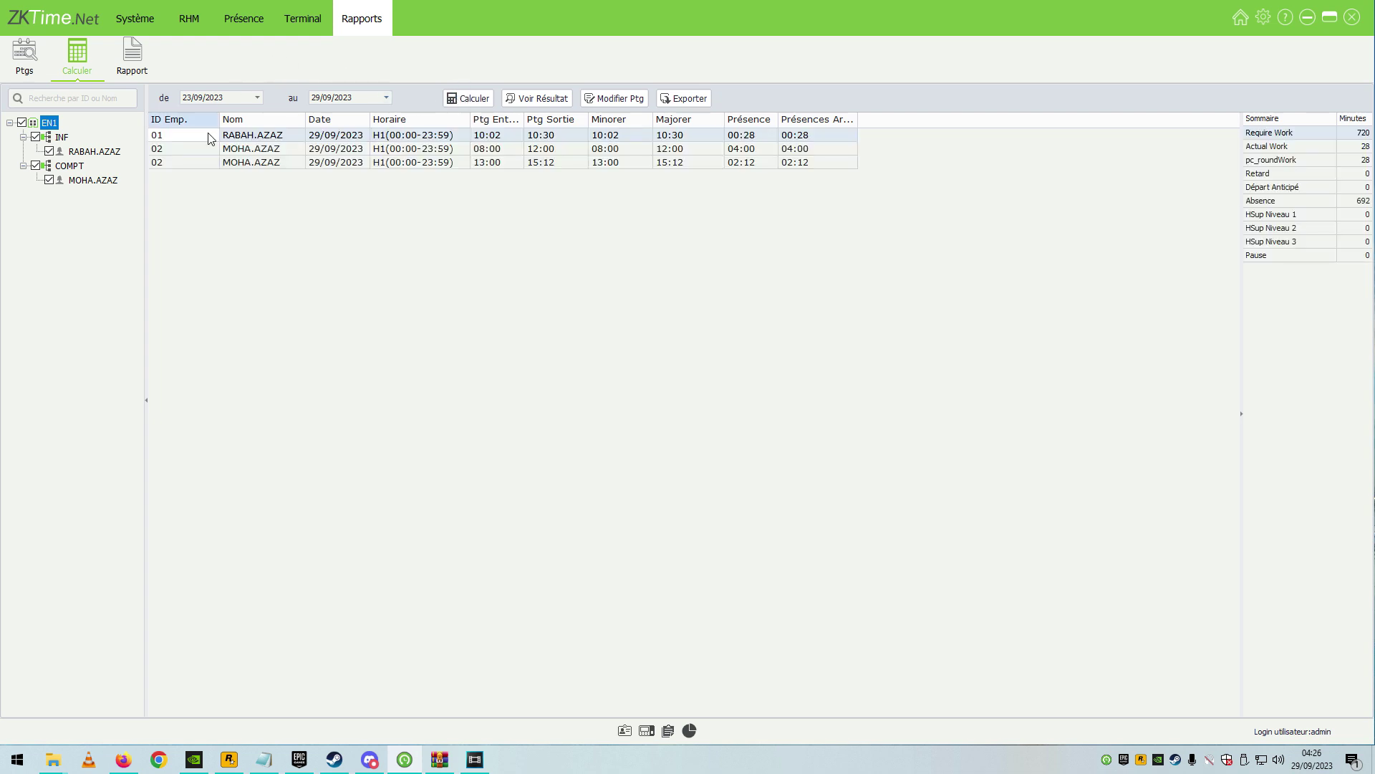
pyautogui.click(132, 57)
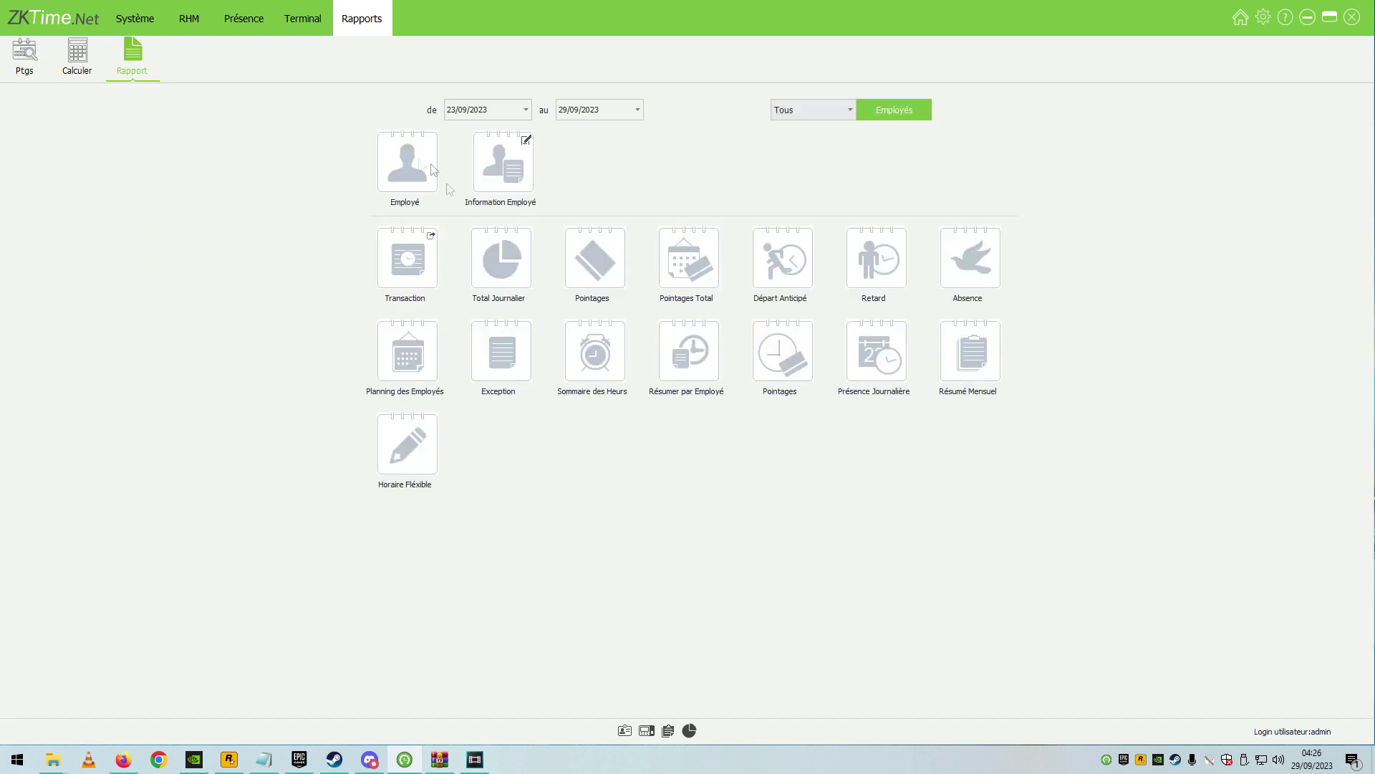
pyautogui.click(969, 333)
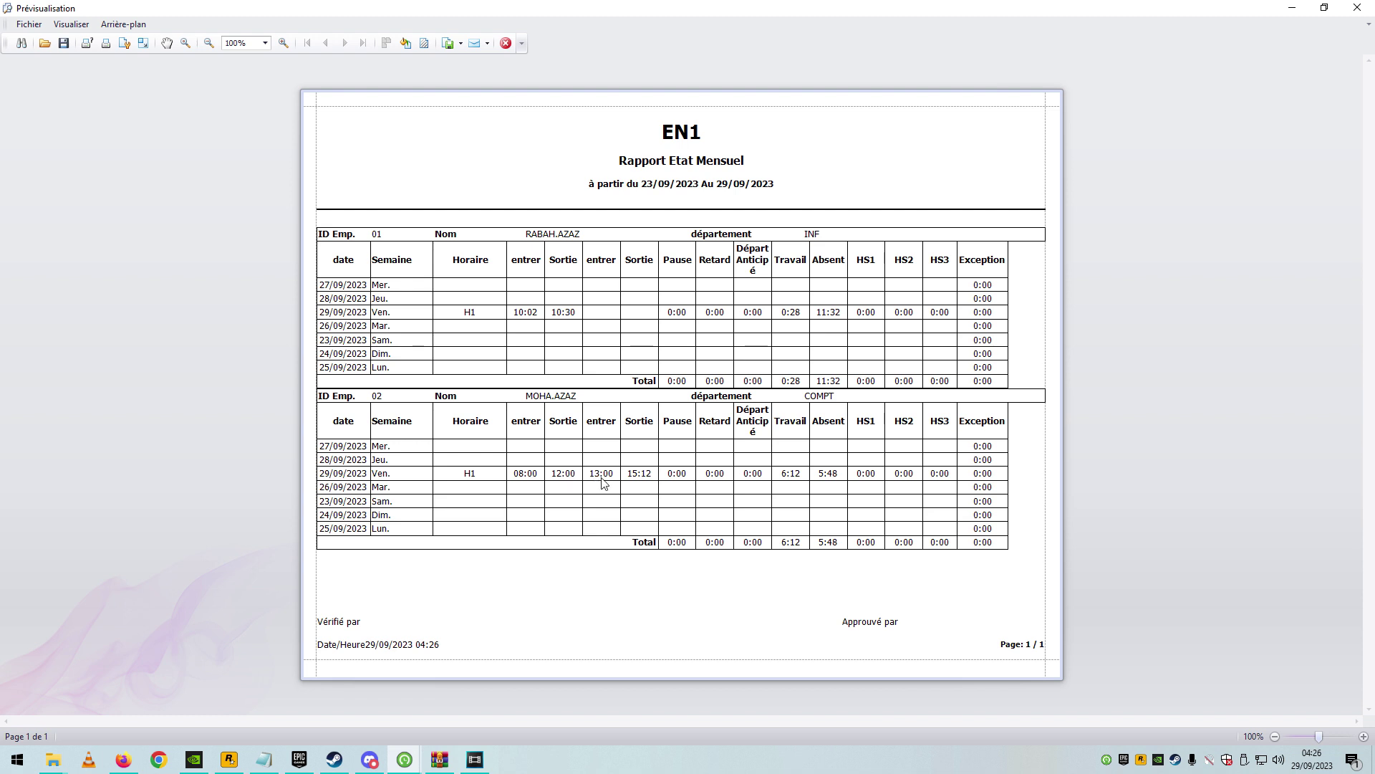
pyautogui.click(1357, 7)
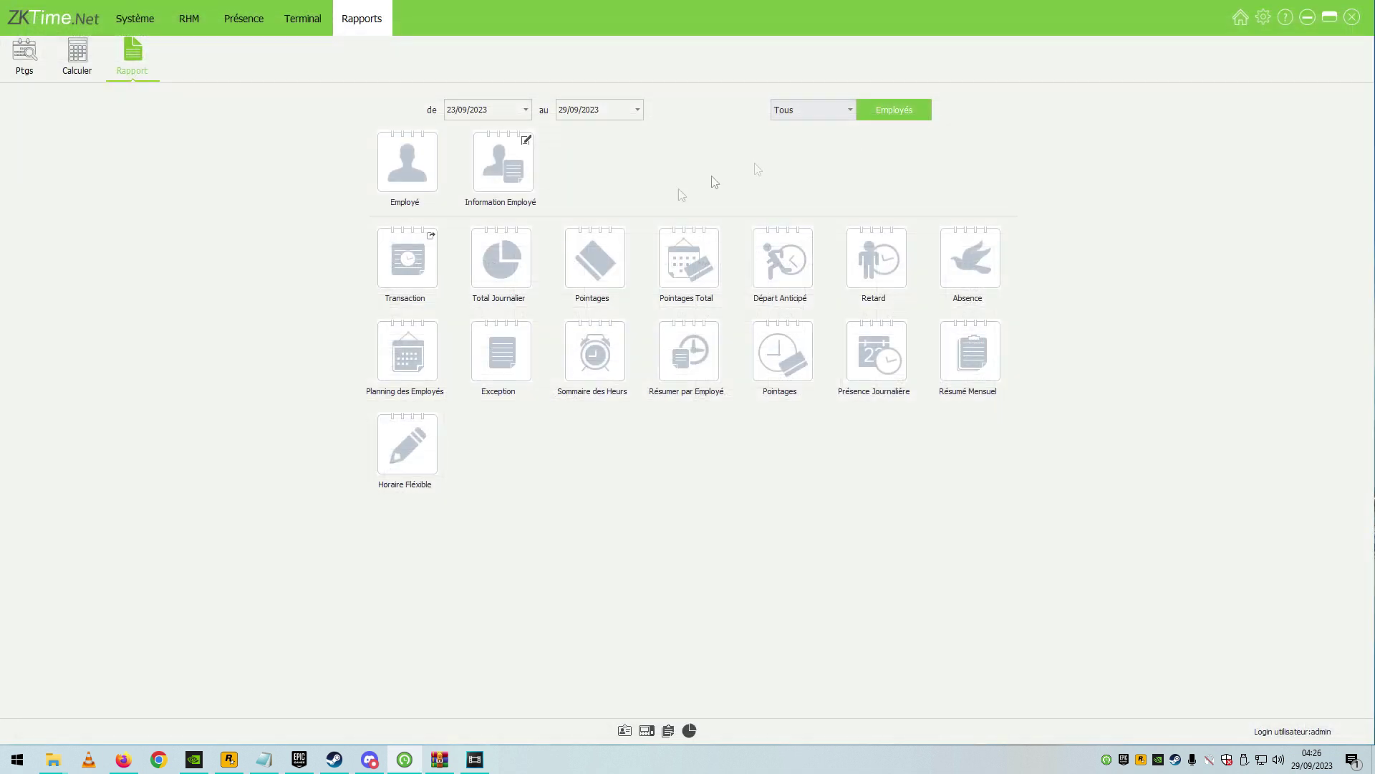
pyautogui.click(713, 278)
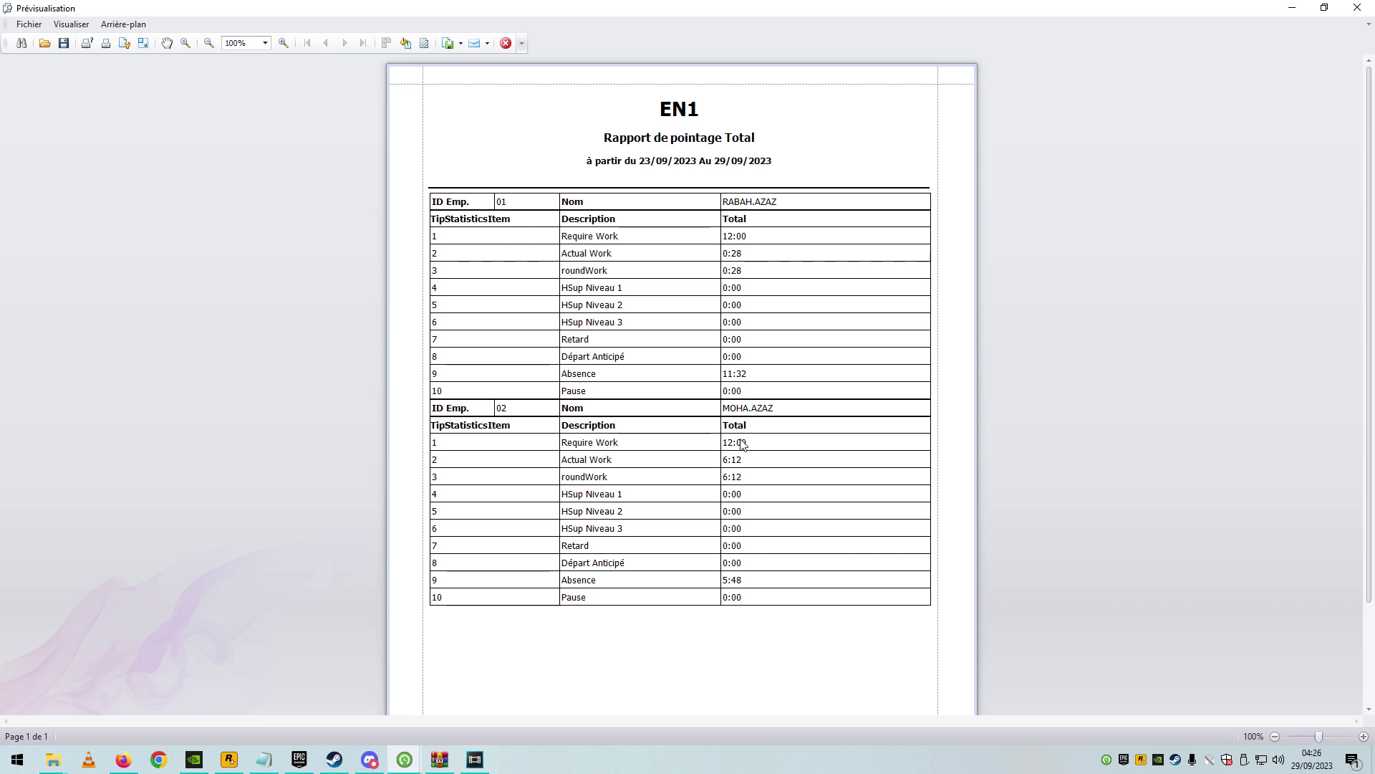
pyautogui.click(1357, 8)
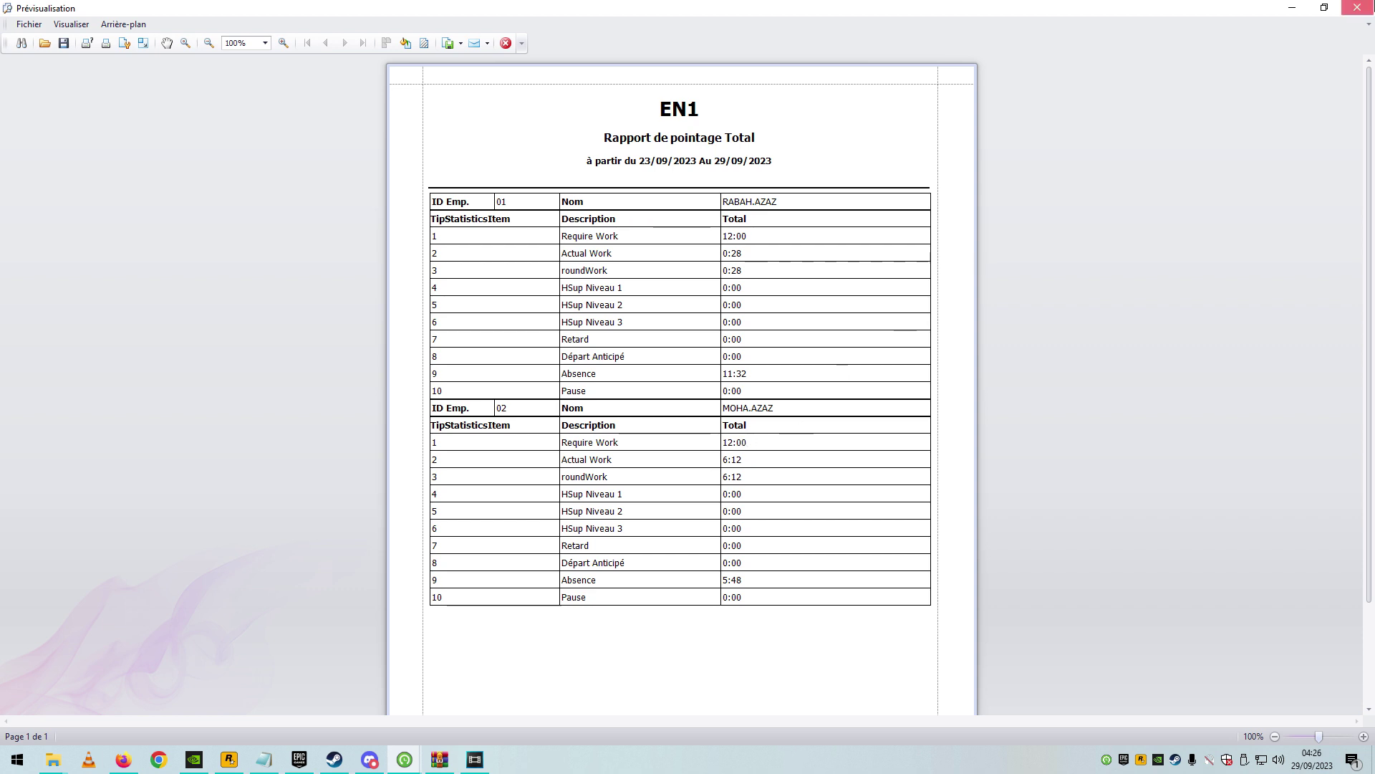